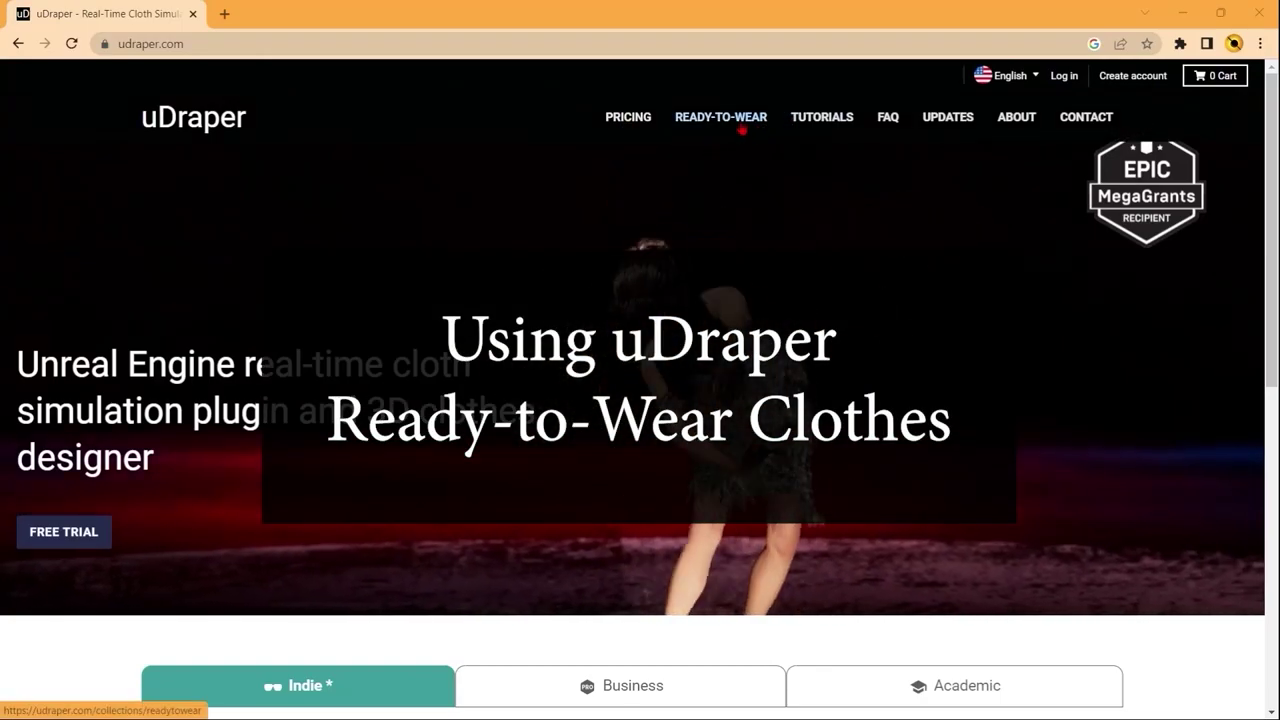
Step: Open the uDraper Ready-to-wear collection and scroll through its clothing grid
left_click(742, 130)
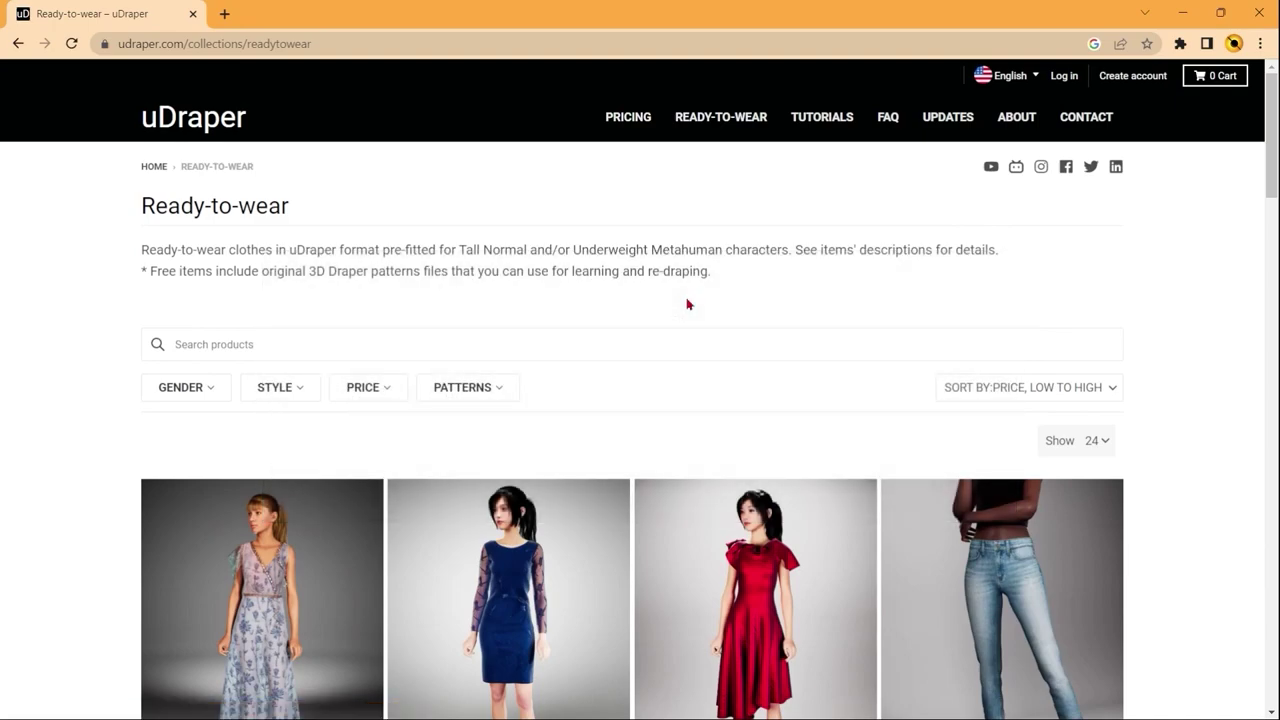
scroll(688, 304, "down", 2)
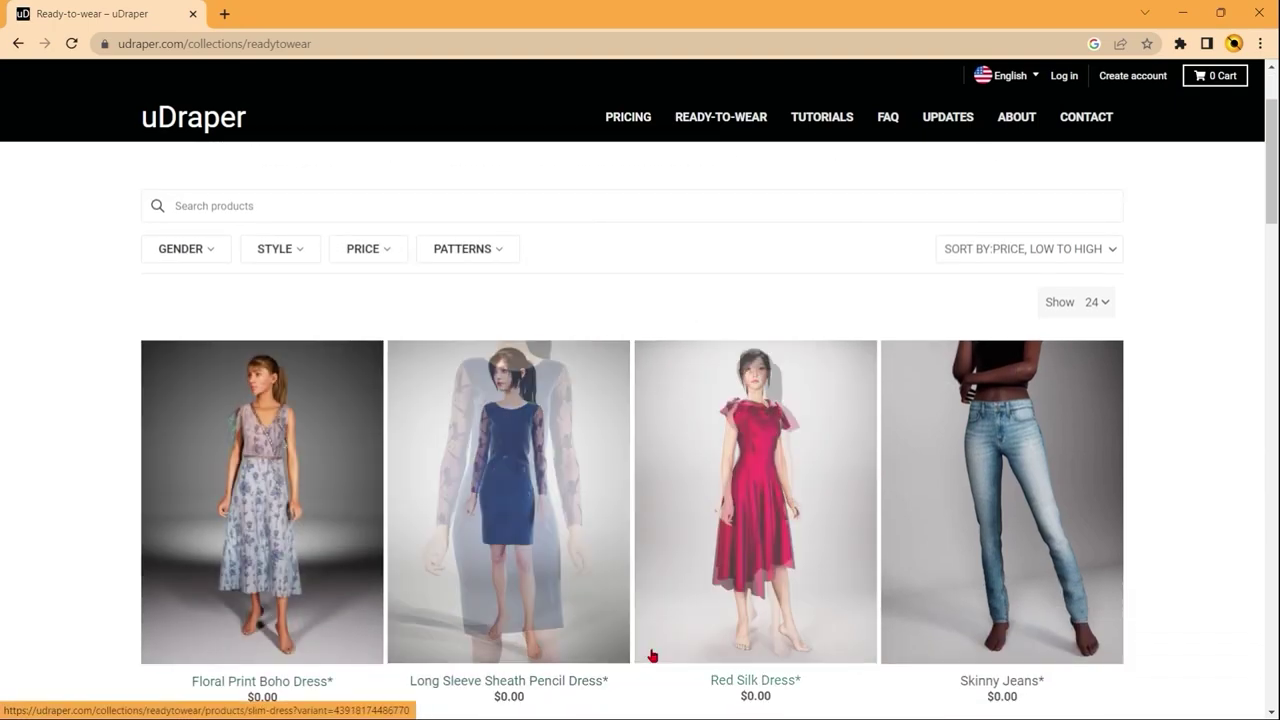
scroll(644, 620, "down", 1)
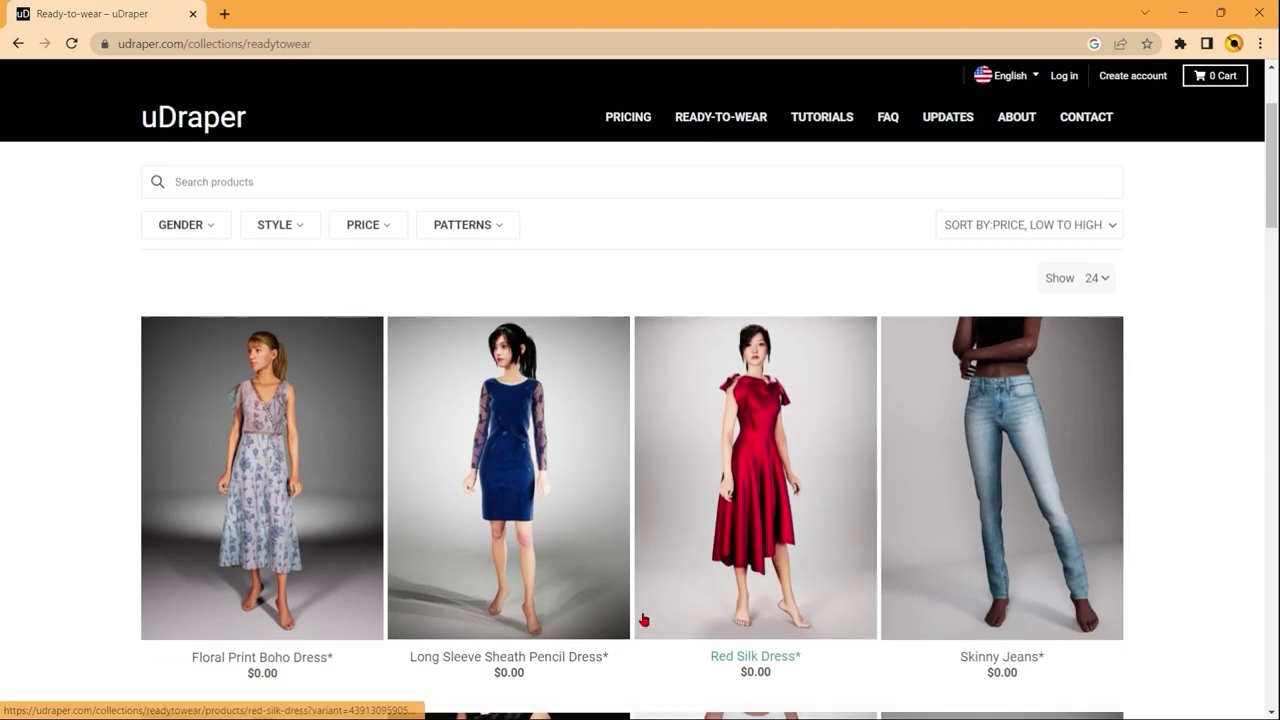
scroll(640, 620, "down", 6)
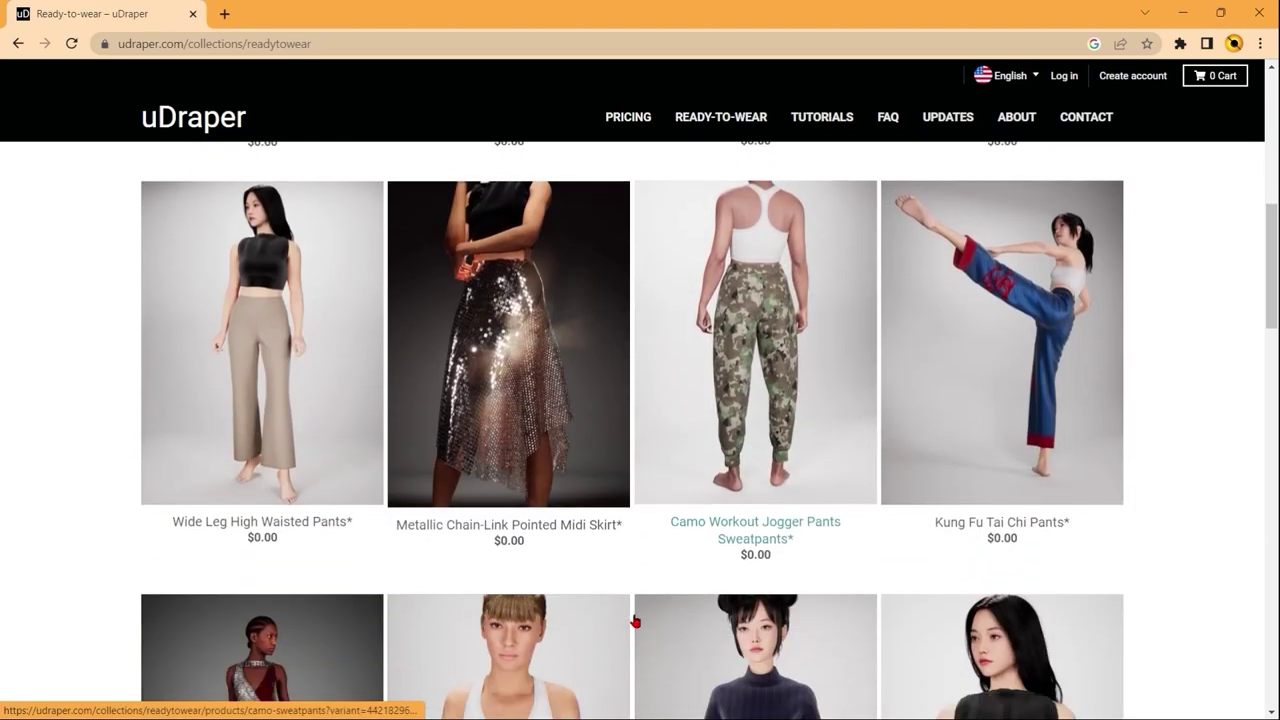
scroll(634, 621, "up", 5)
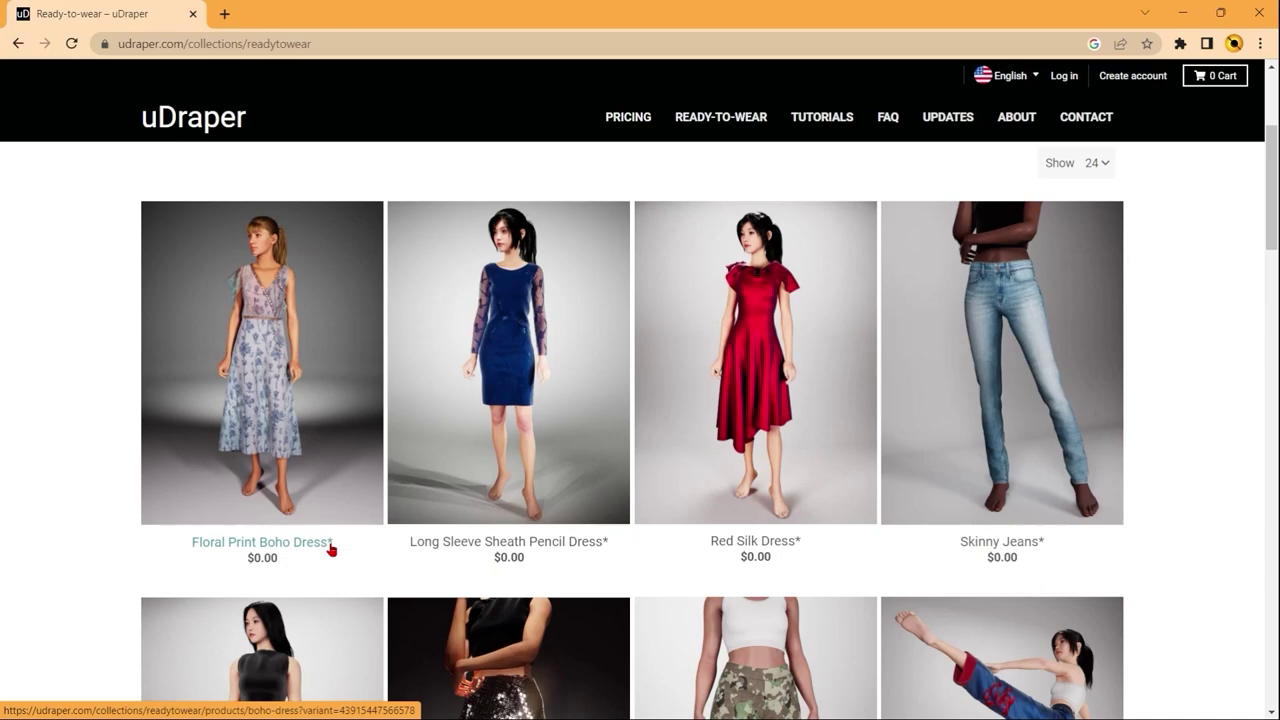
scroll(331, 549, "up", 3)
Step: Look through the Gender, Style, Price and Patterns filters, then open the Floral Print Boho Dress
left_click(185, 388)
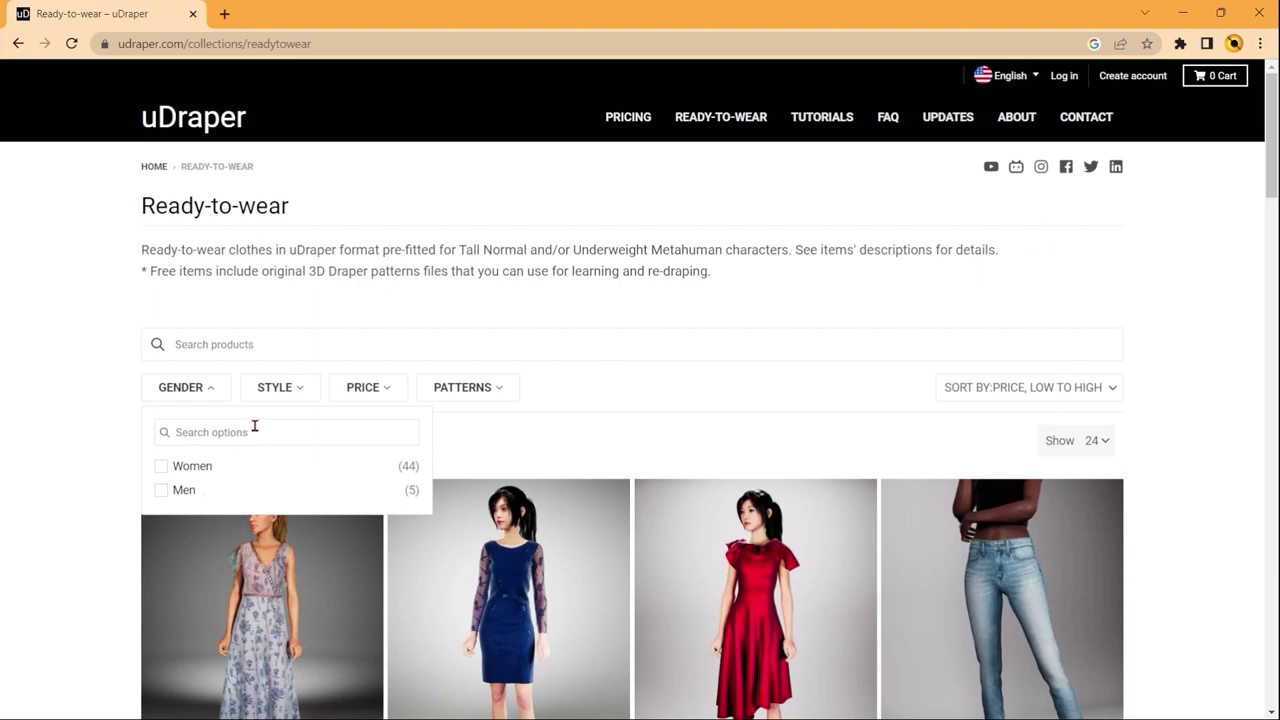
left_click(275, 396)
left_click(383, 388)
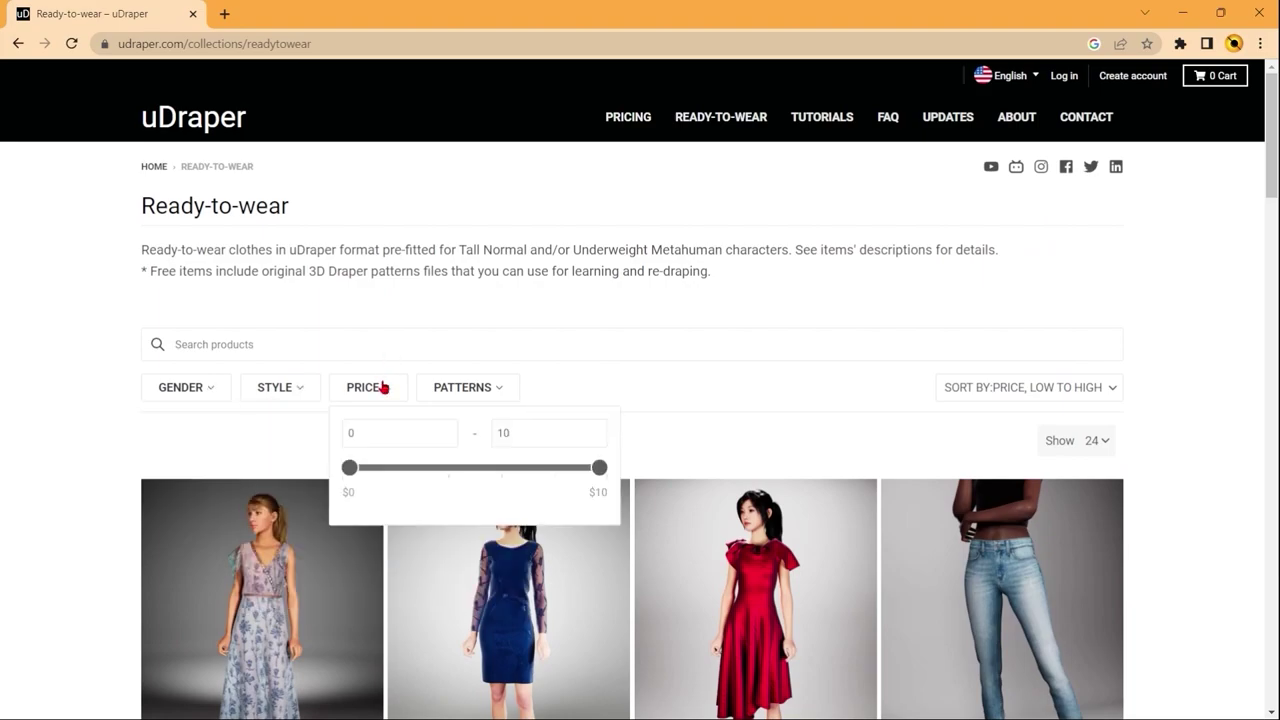
left_click(486, 388)
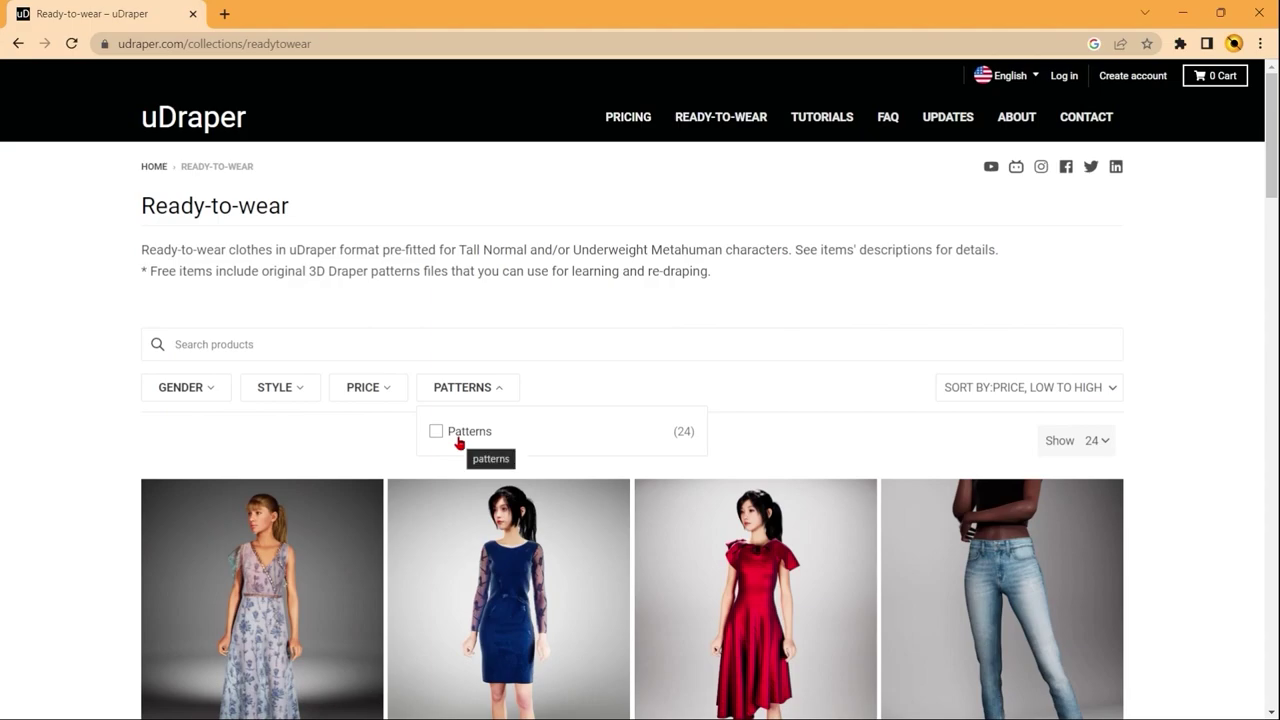
left_click(281, 580)
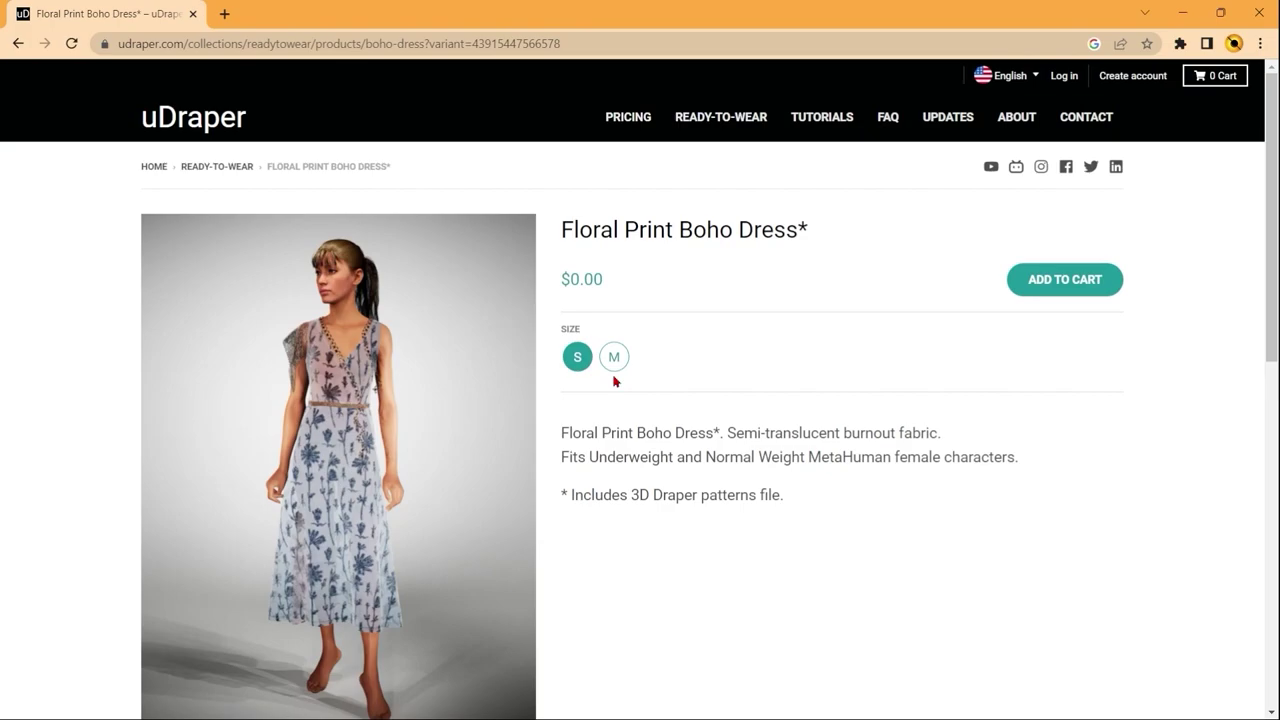
Step: Highlight a word in the dress's MetaHuman fit description
double_click(683, 462)
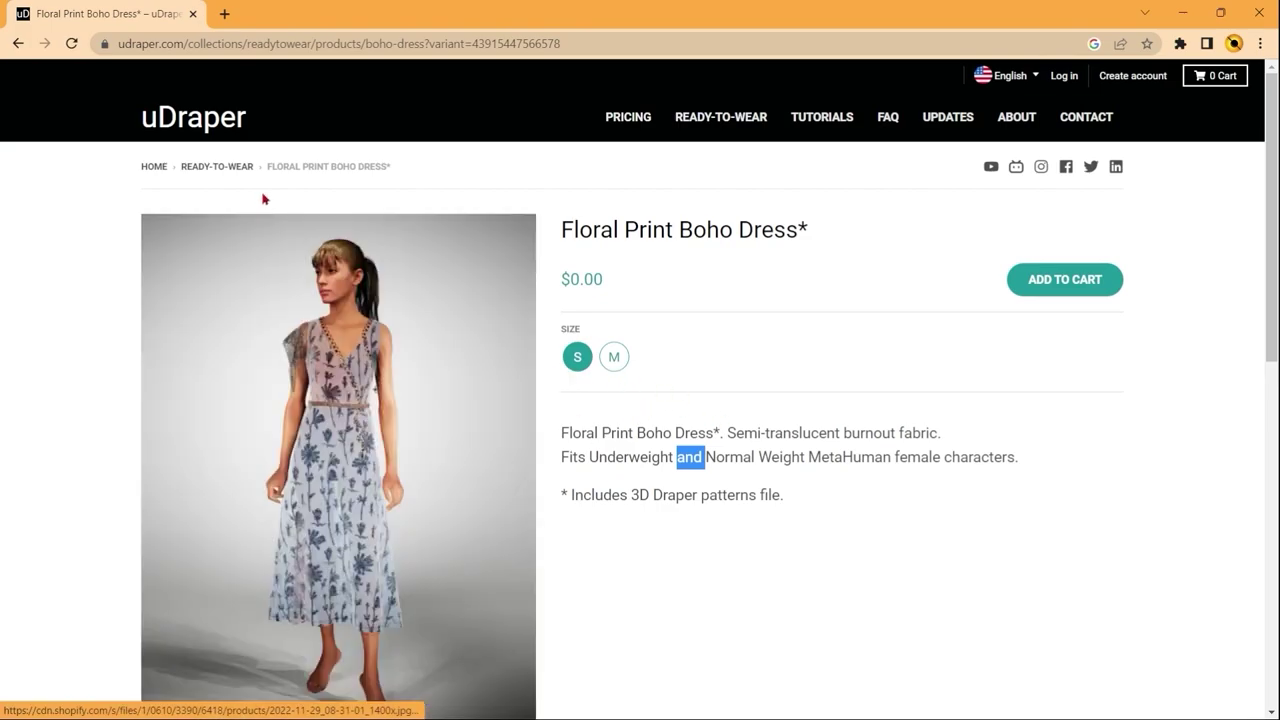
Step: Back in the collection, view the Wide Leg High Waisted Pants page, then return to the grid
left_click(224, 167)
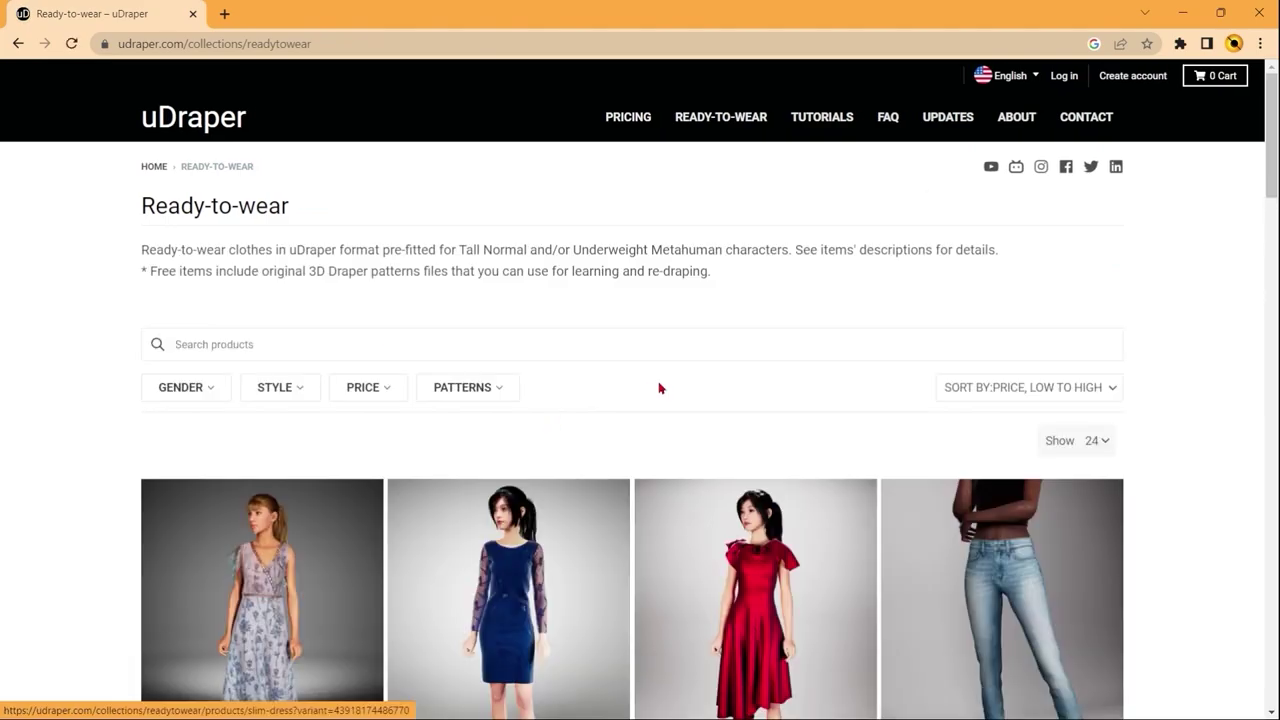
scroll(655, 387, "down", 6)
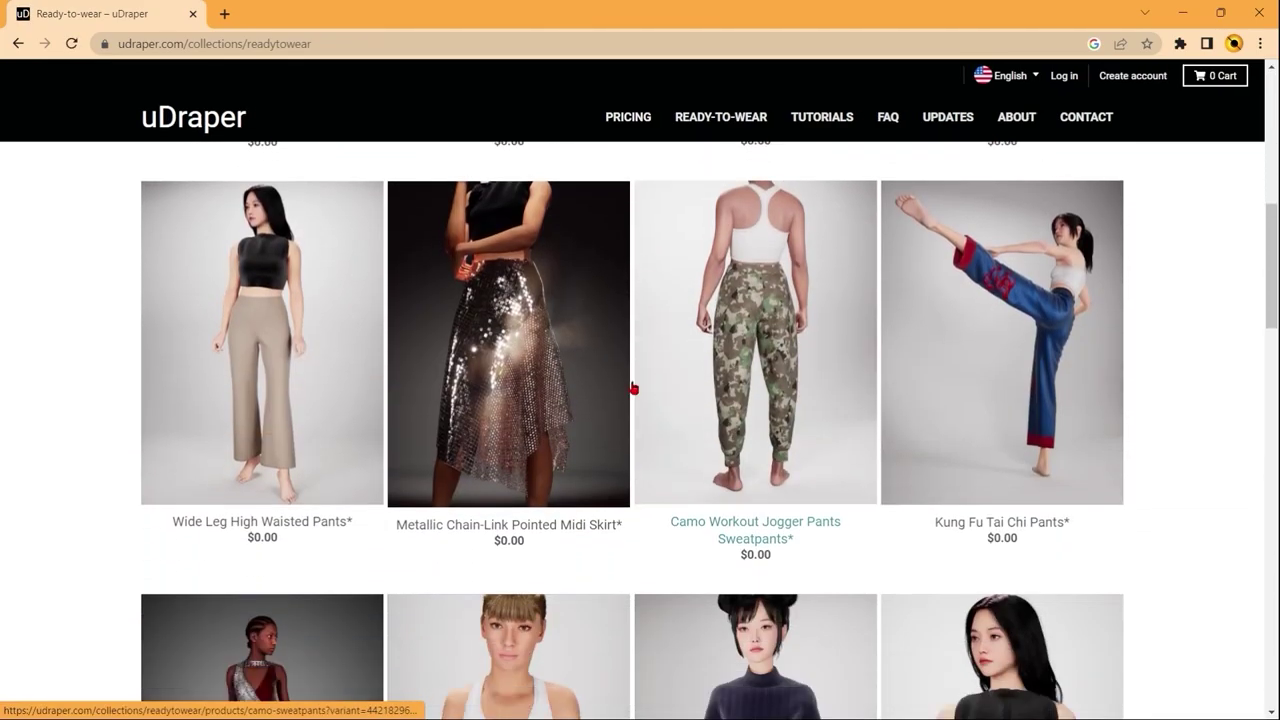
left_click(279, 433)
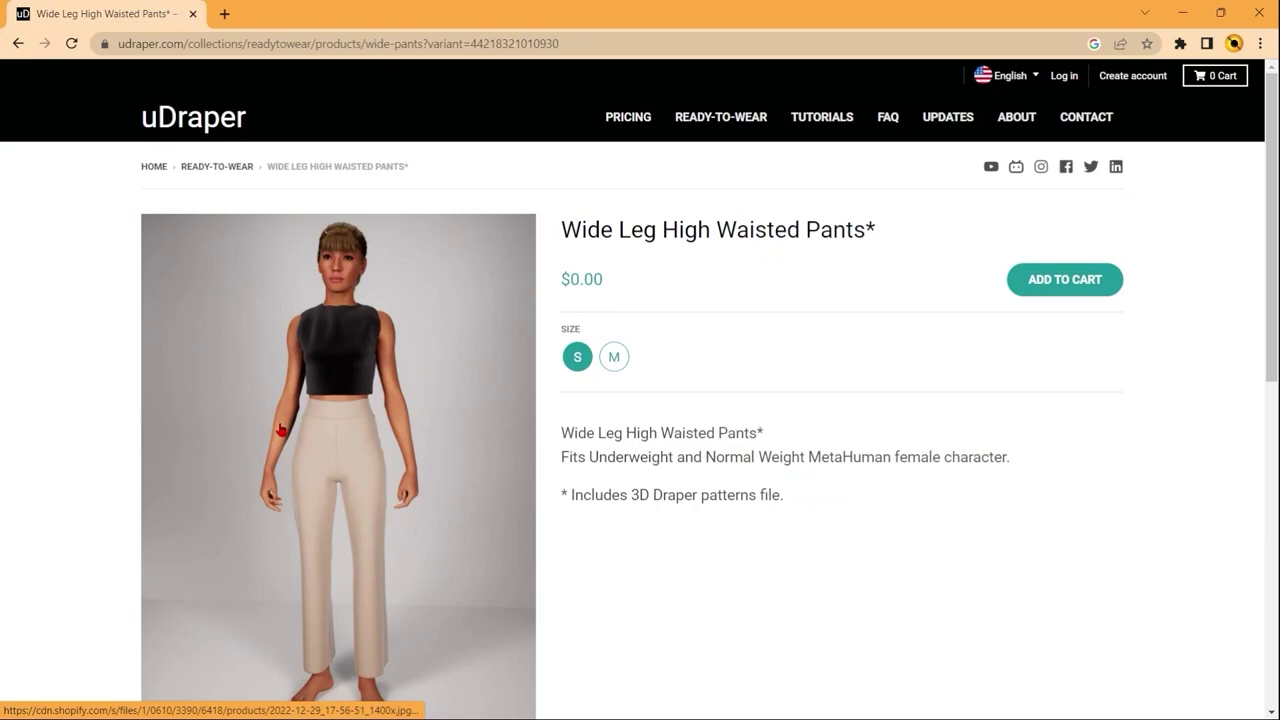
key("alt+Left")
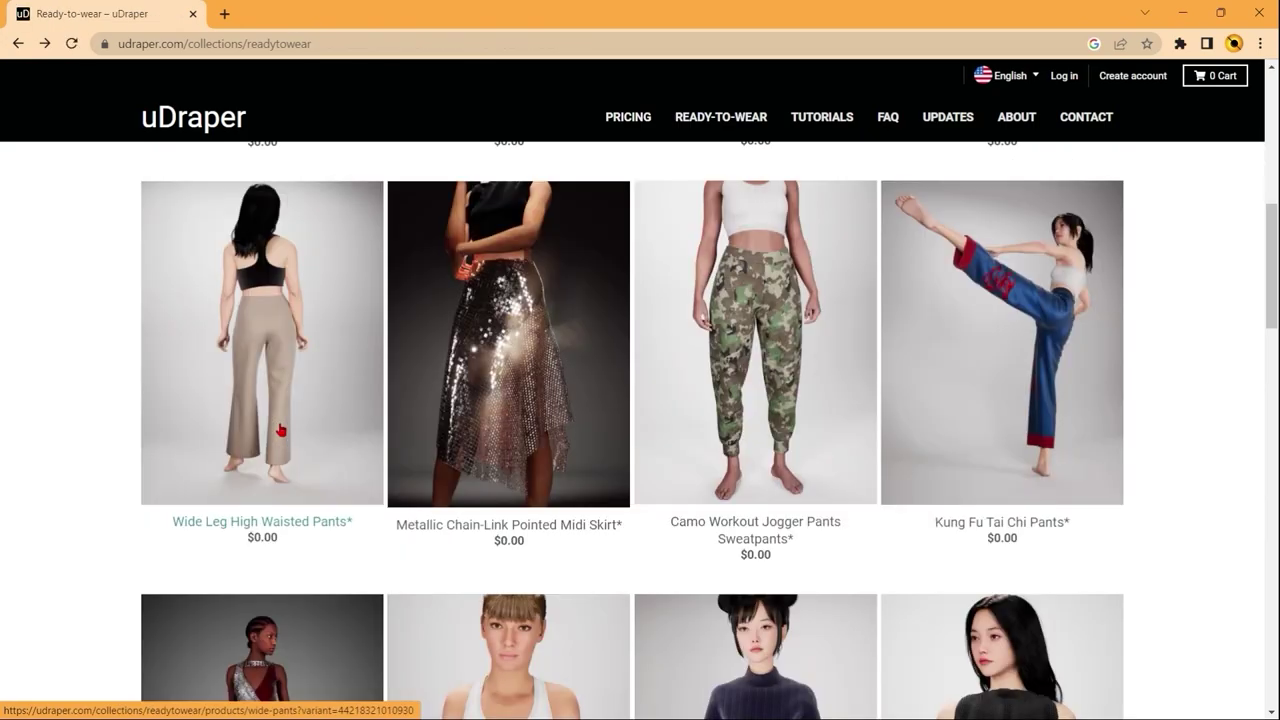
scroll(281, 430, "up", 4)
scroll(281, 430, "up", 2)
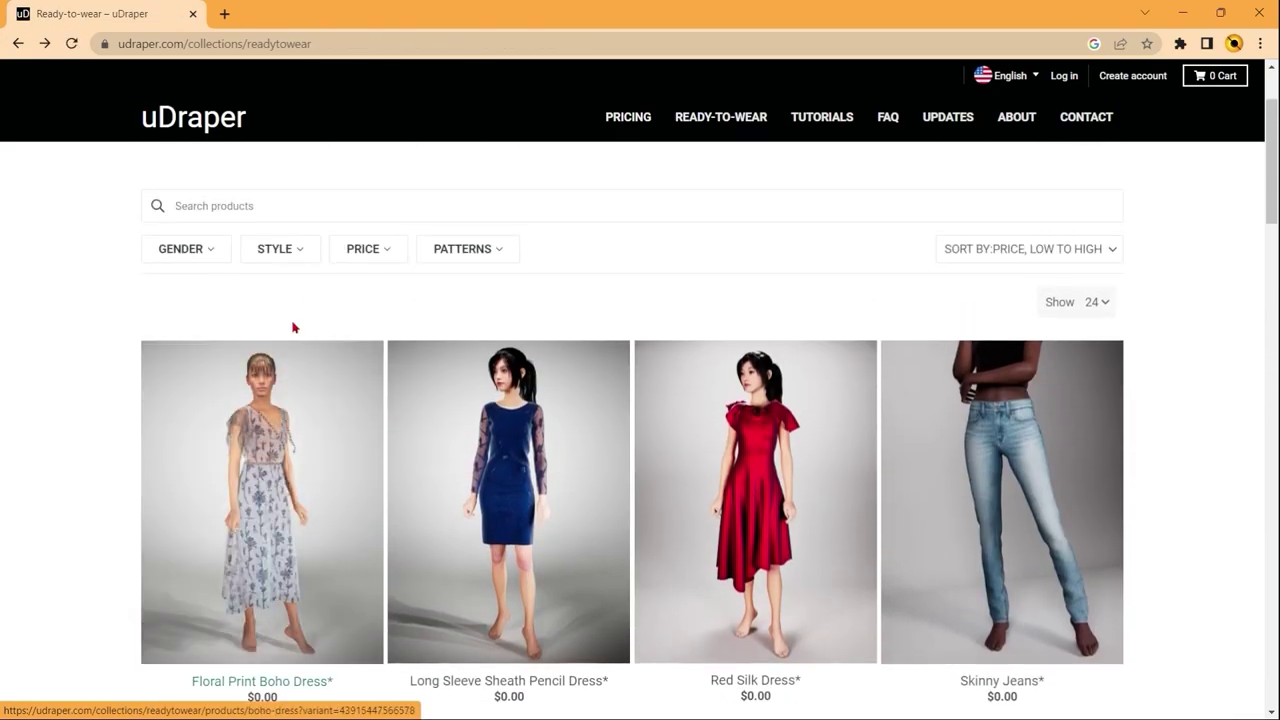
Step: Filter the style to Tank top and add the Racerback Sleeveless Crop Tank Top to the cart
left_click(293, 260)
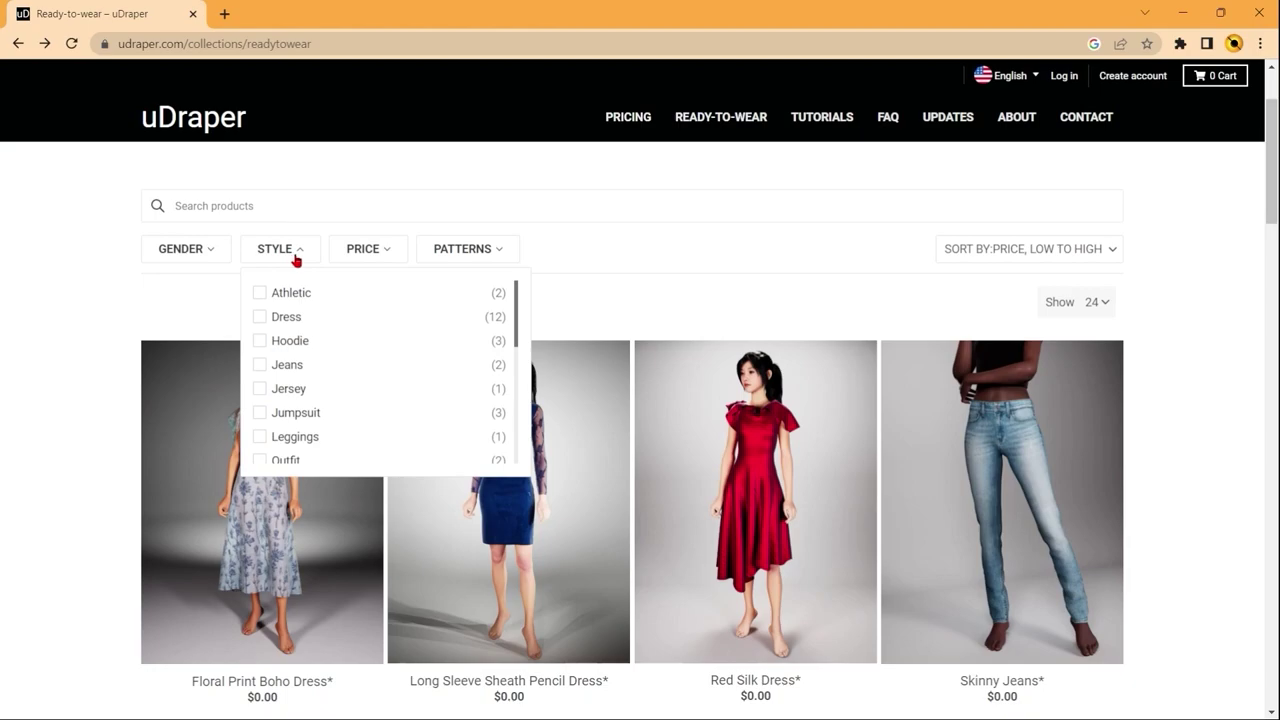
scroll(300, 400, "down", 3)
left_click(266, 425)
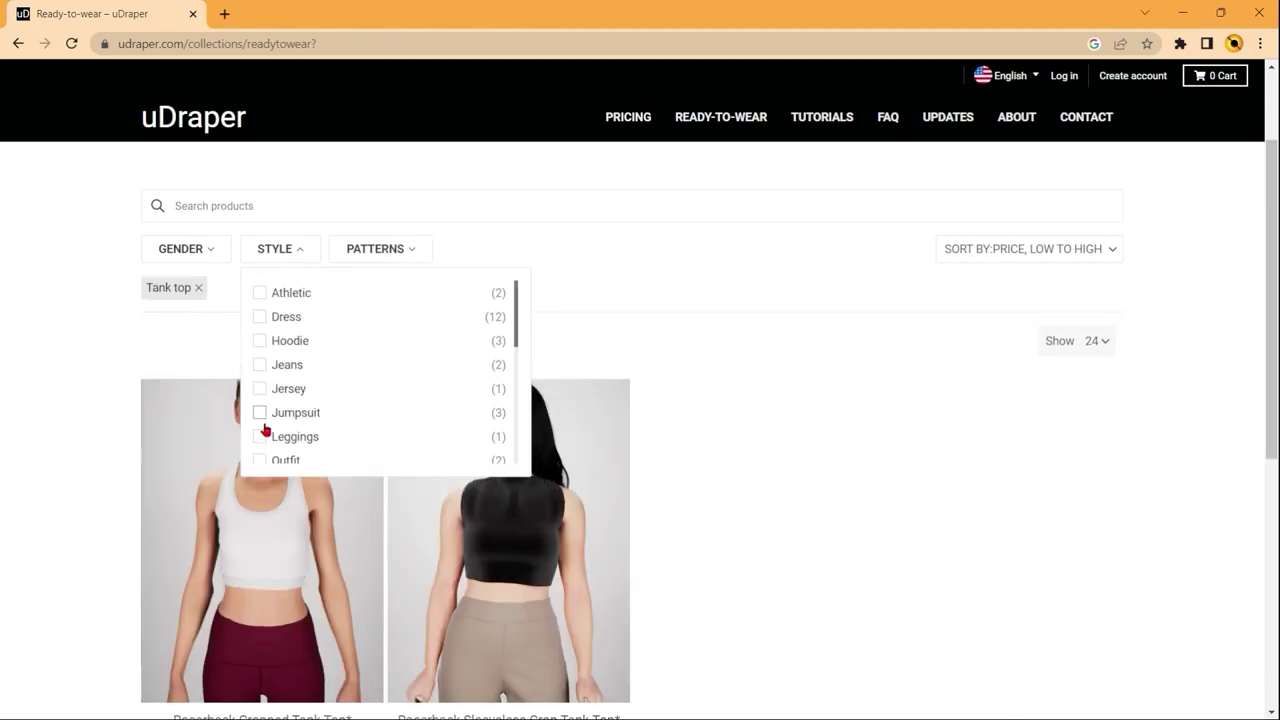
left_click(537, 530)
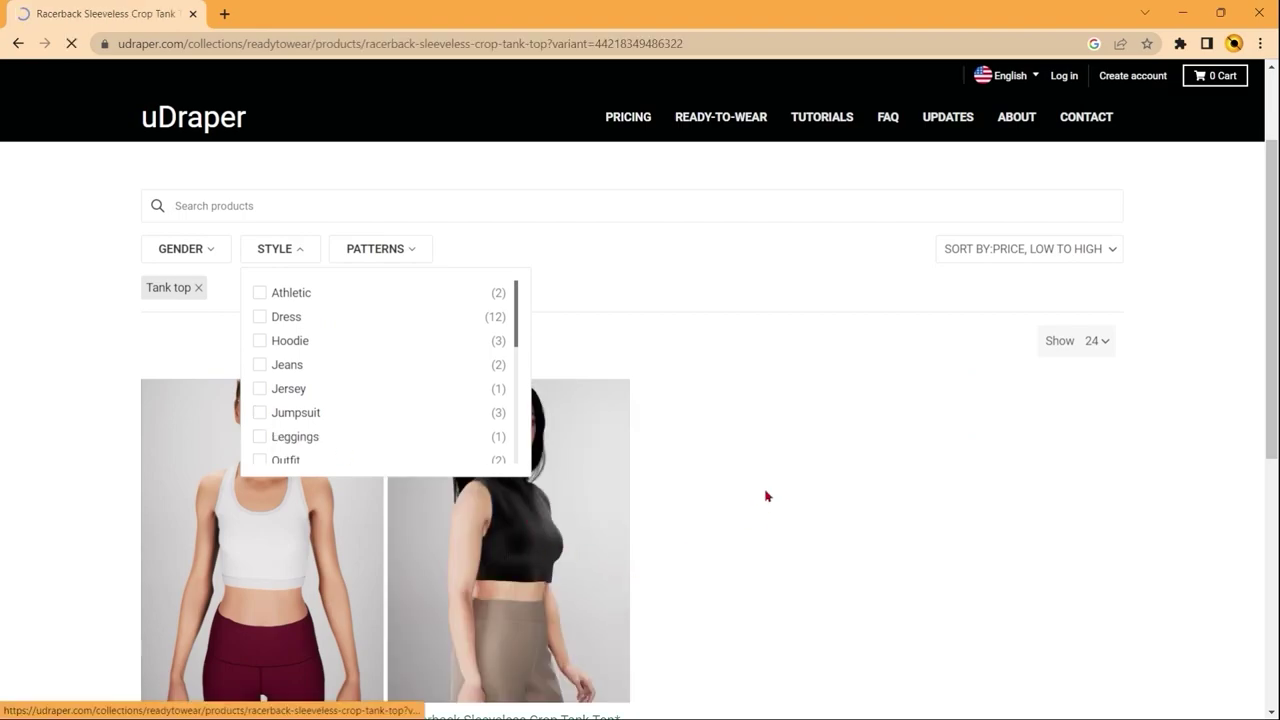
left_click(1057, 290)
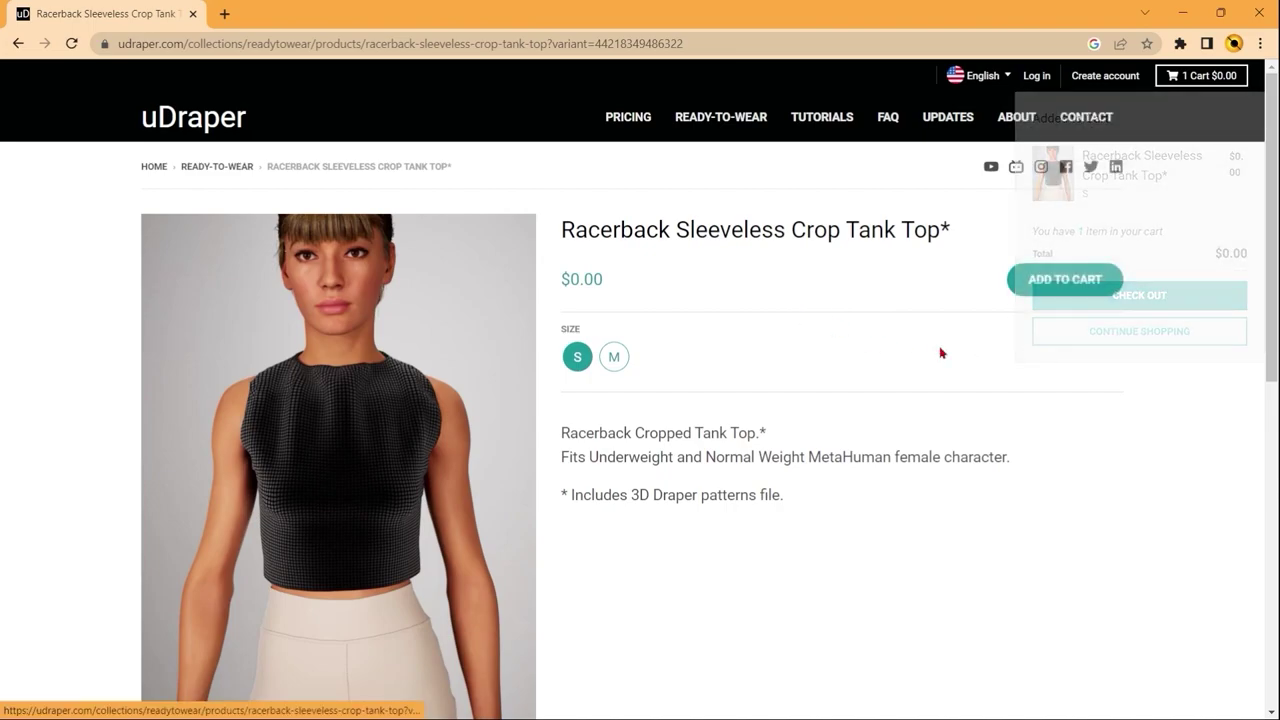
Step: Filter the style to Skirt and add the Metallic Chain-Link Pointed Midi Skirt to the cart
left_click(217, 168)
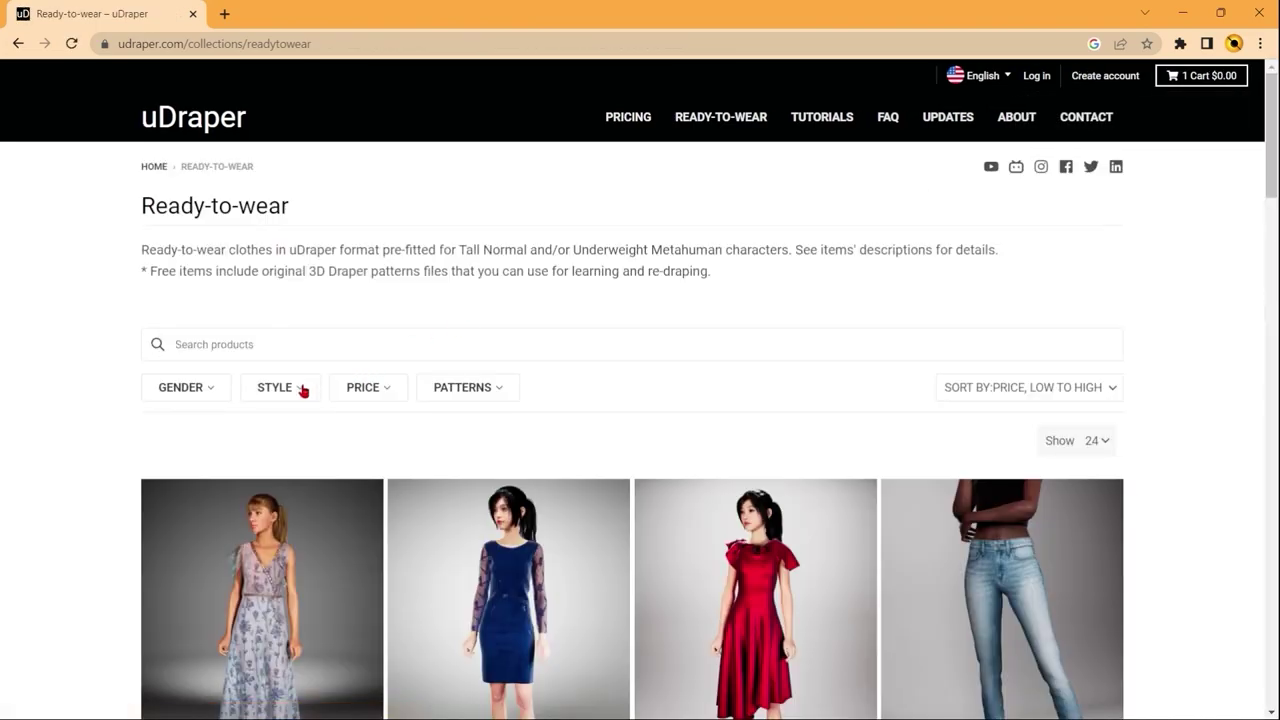
left_click(303, 390)
scroll(308, 550, "down", 1)
scroll(306, 556, "down", 1)
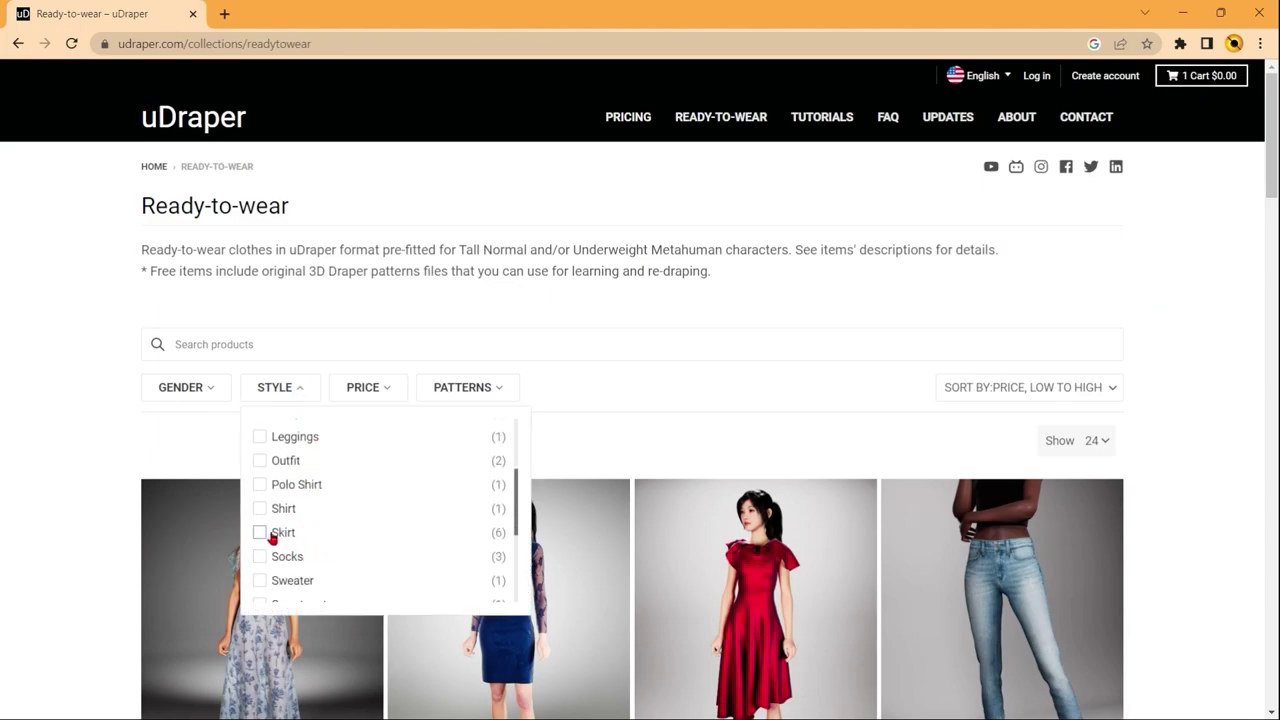
left_click(259, 533)
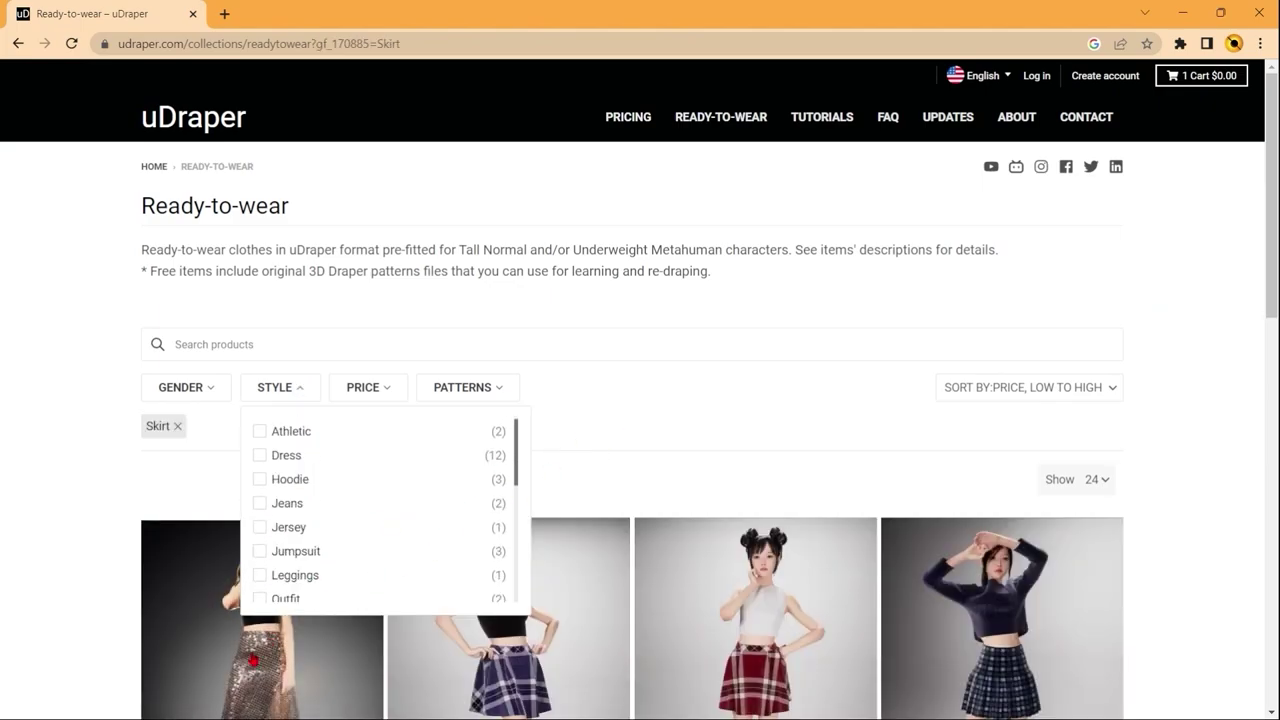
left_click(190, 620)
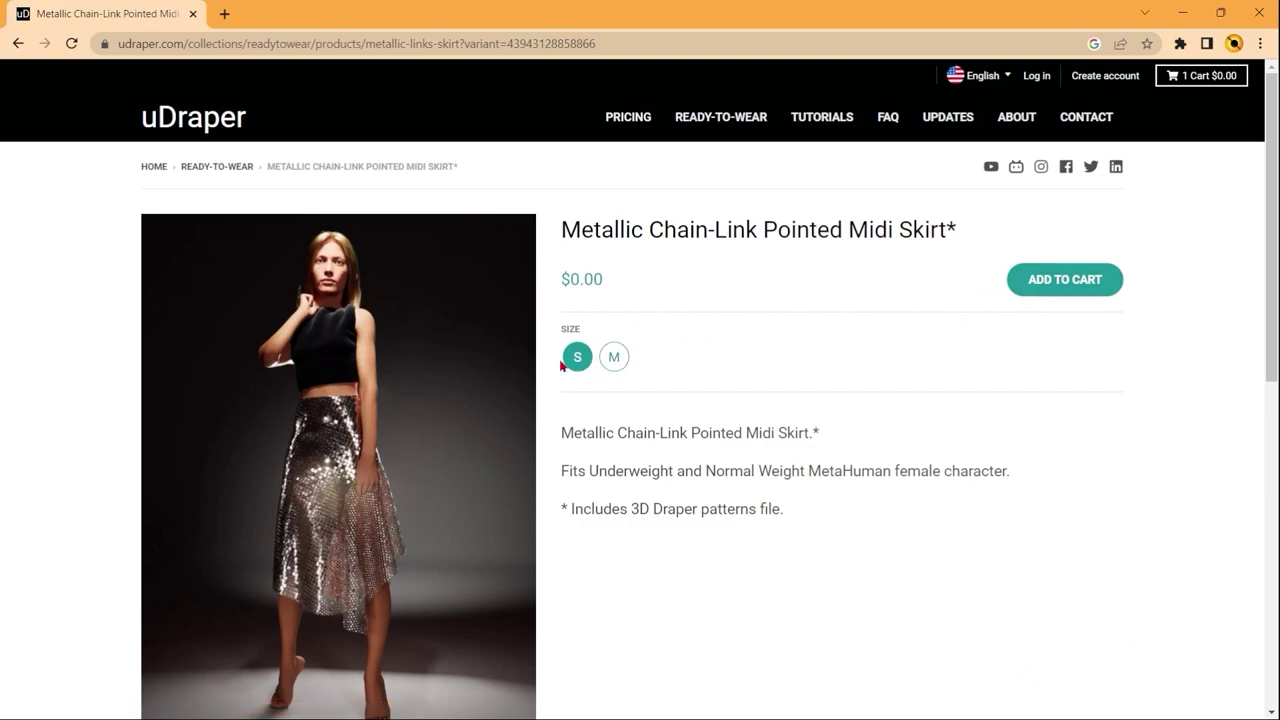
left_click(1109, 279)
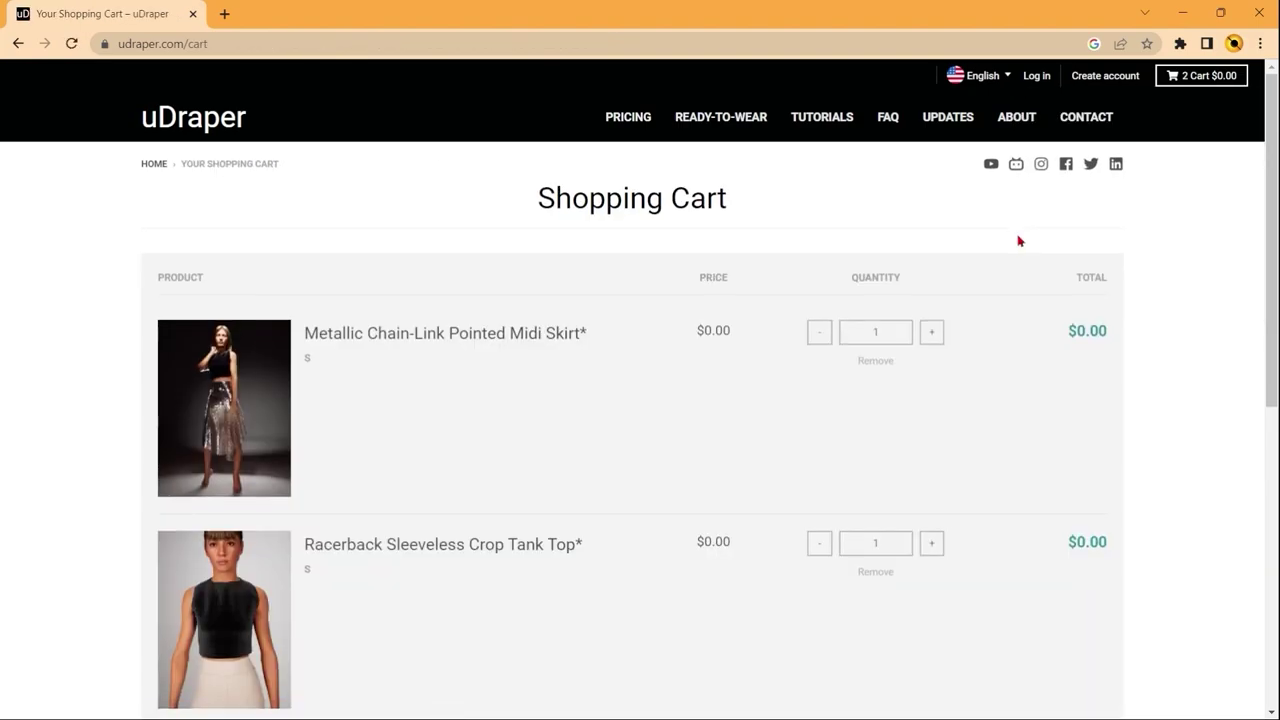
Step: Check out signed in, pay the $0.00 order for both garments, and return home
scroll(1019, 242, "down", 4)
left_click(1030, 426)
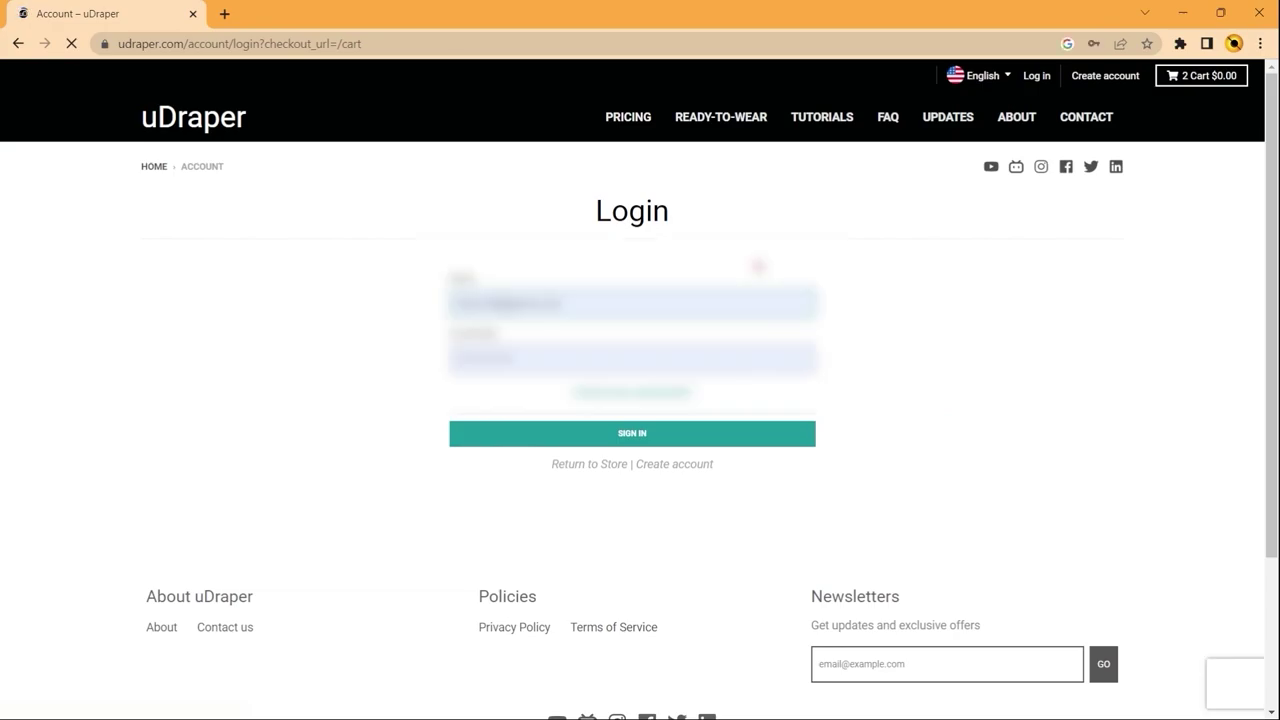
left_click(705, 438)
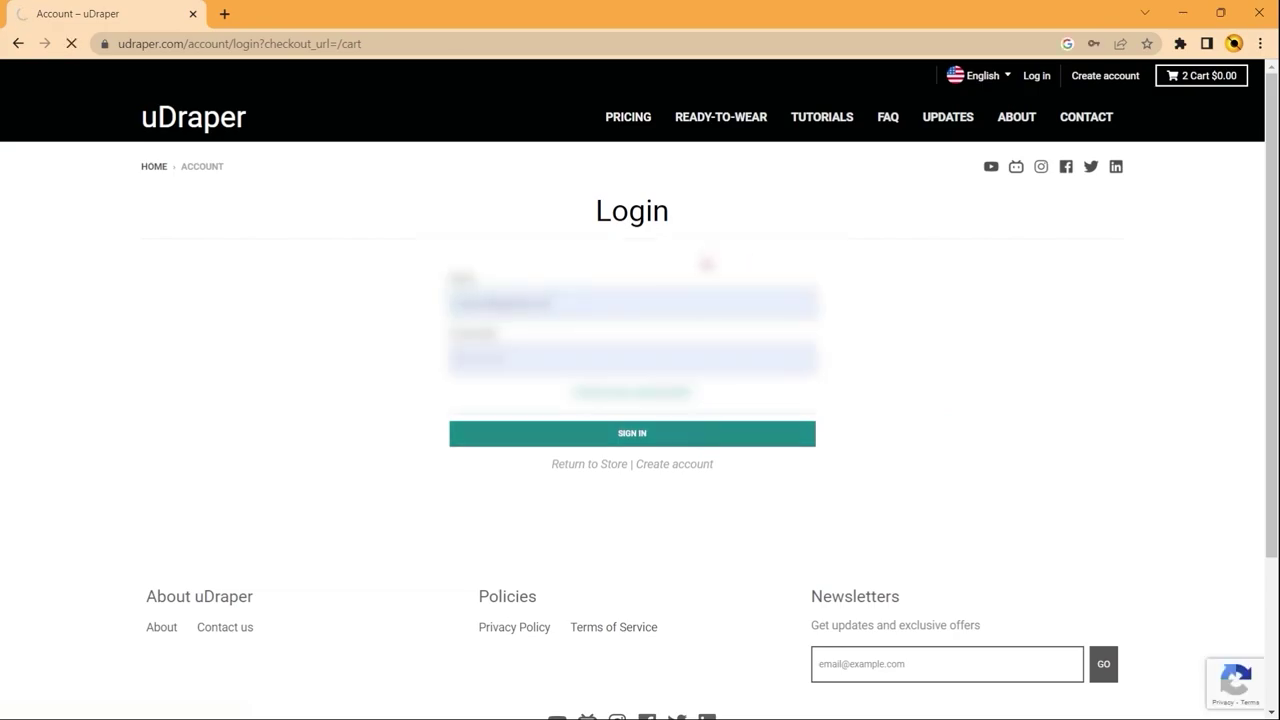
scroll(703, 263, "down", 5)
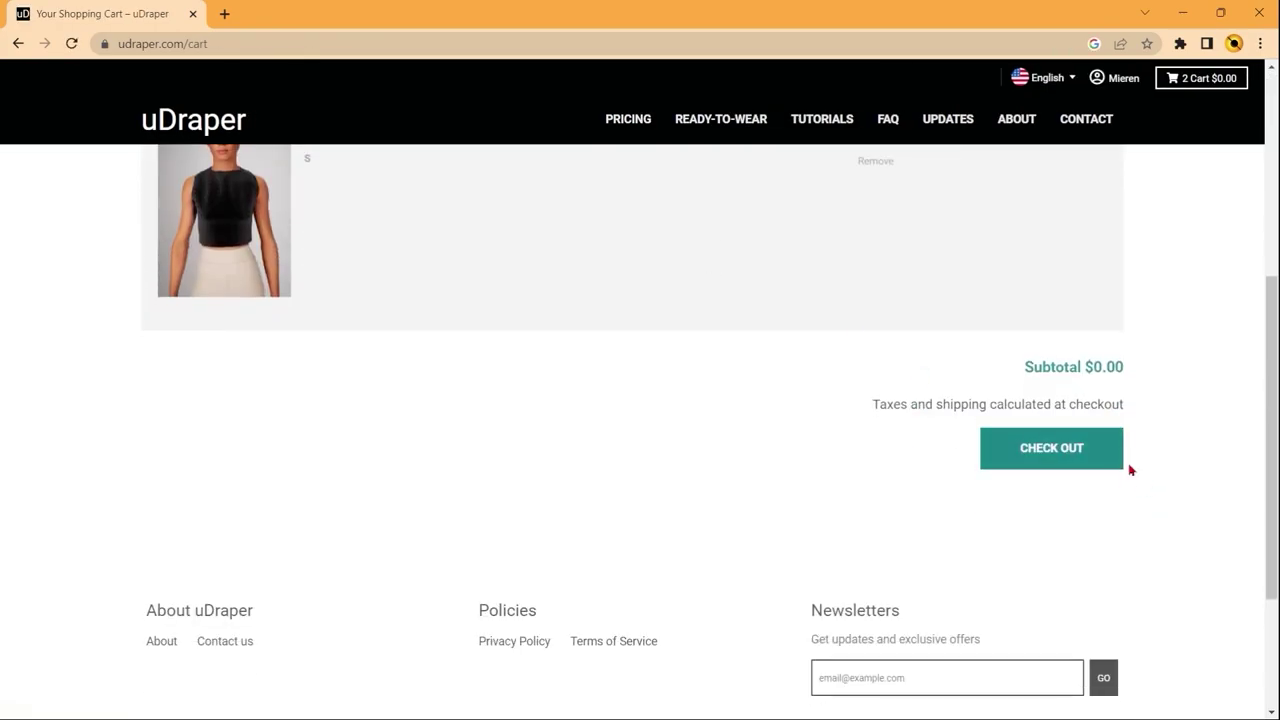
left_click(1088, 455)
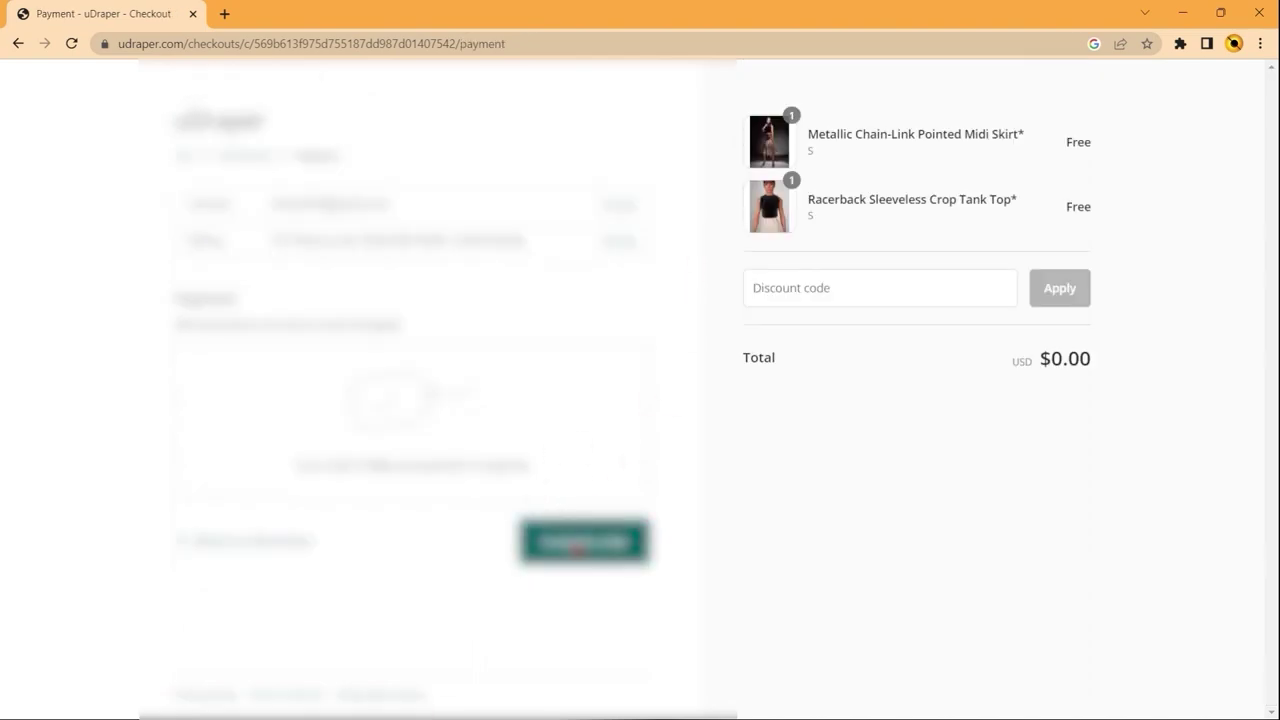
left_click(578, 545)
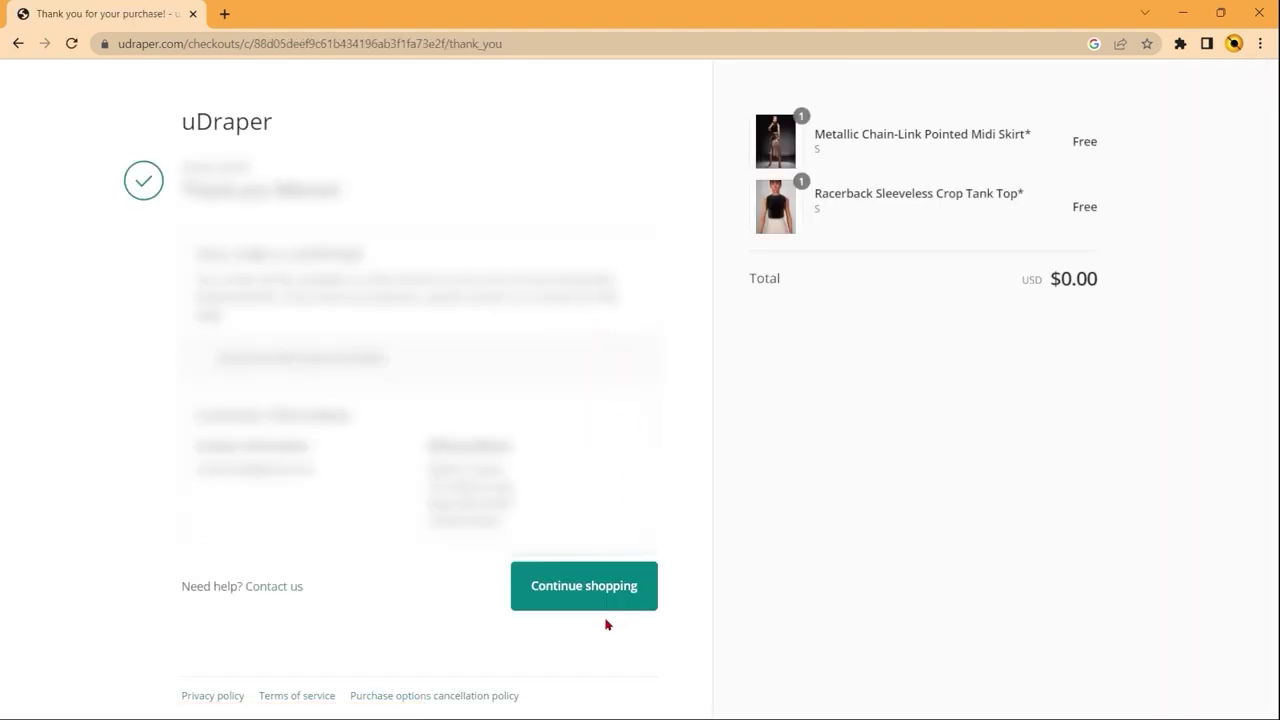
left_click(596, 606)
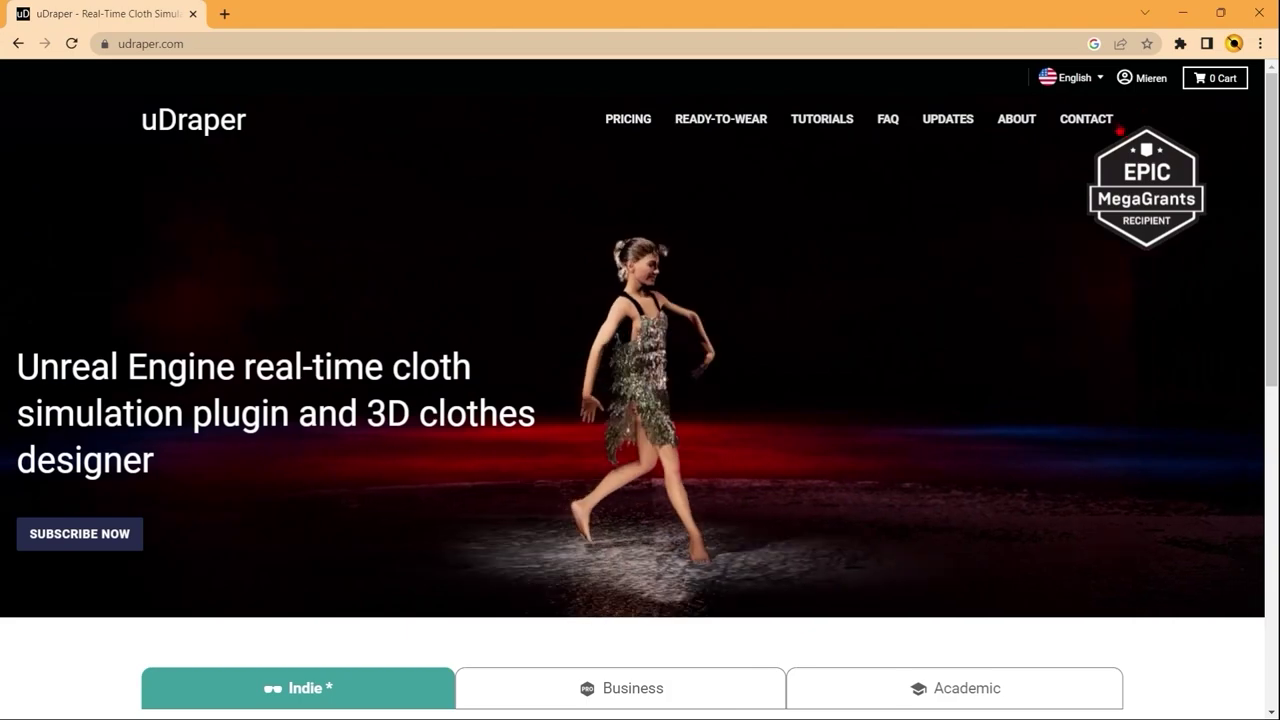
Step: From the account's Downloads tab, download the crop top and metallic skirt archives
left_click(1140, 80)
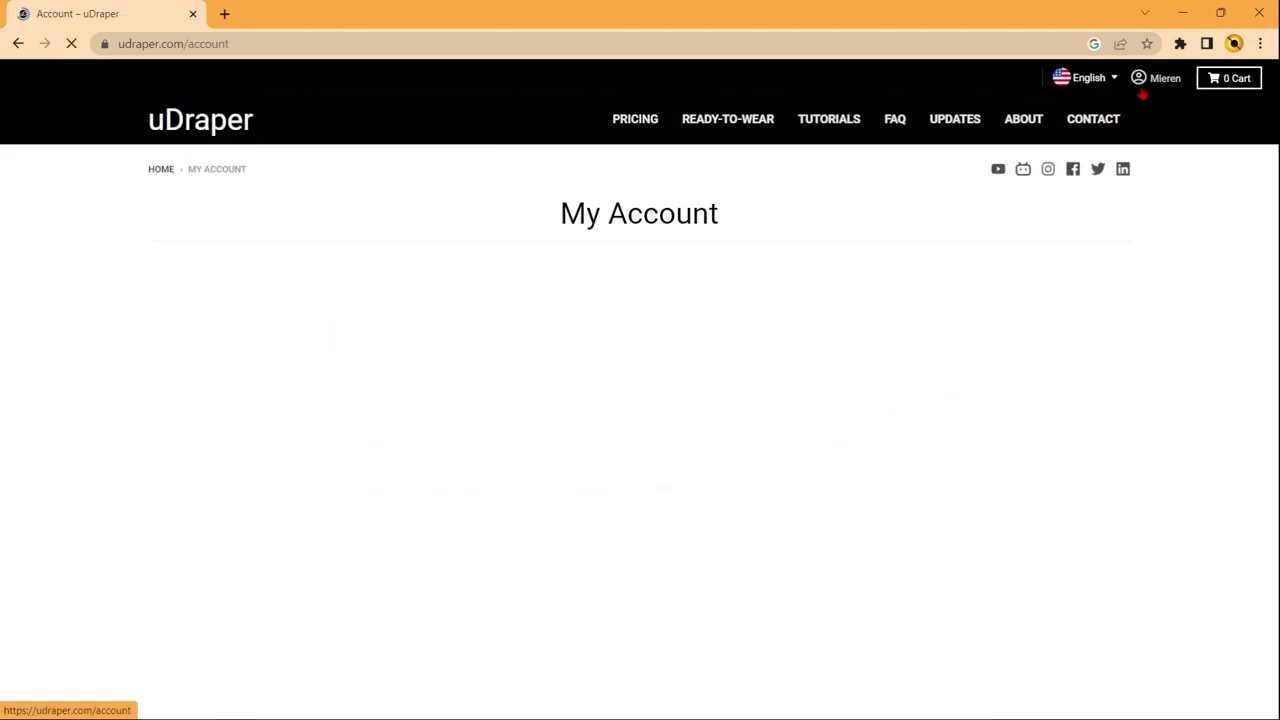
left_click(714, 336)
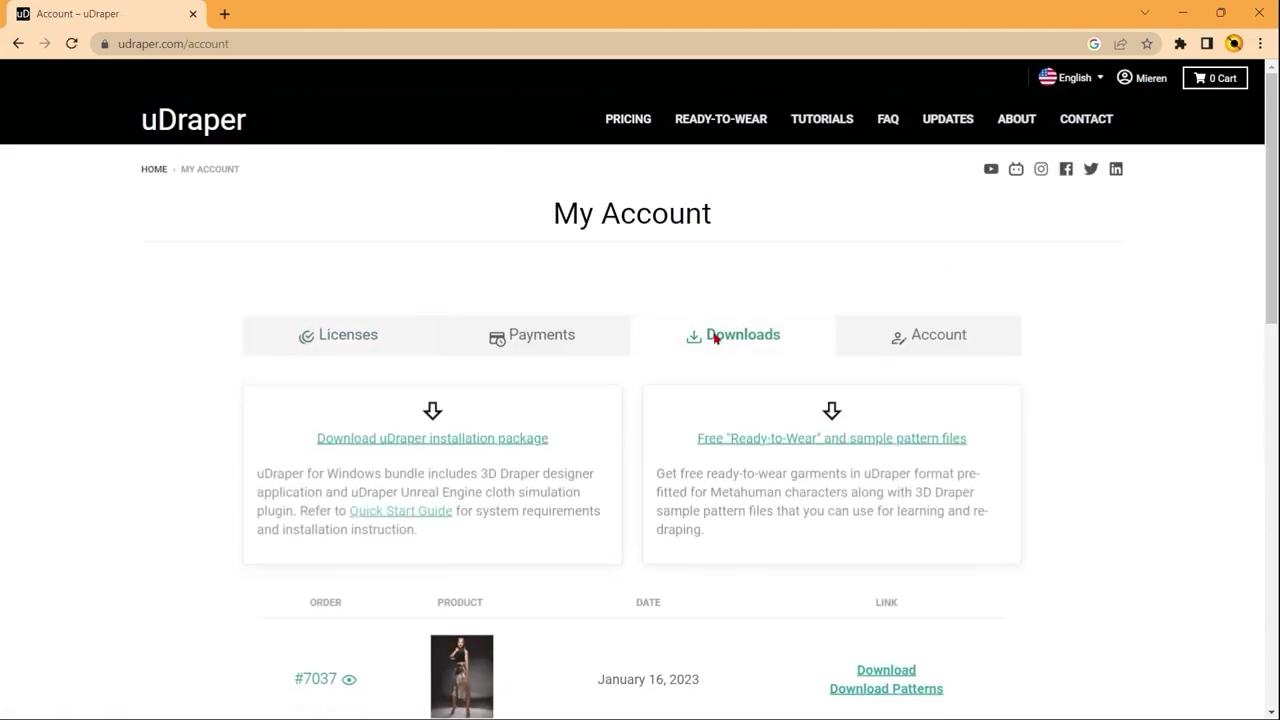
scroll(443, 463, "down", 3)
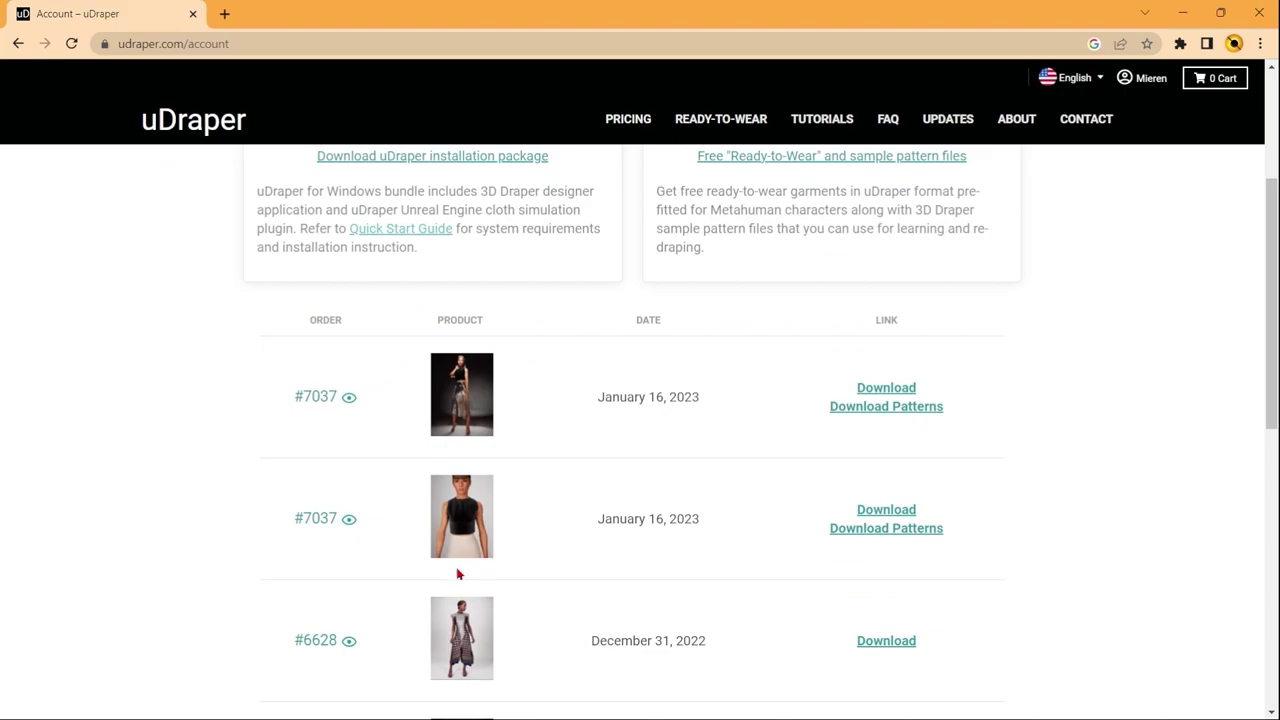
left_click(882, 513)
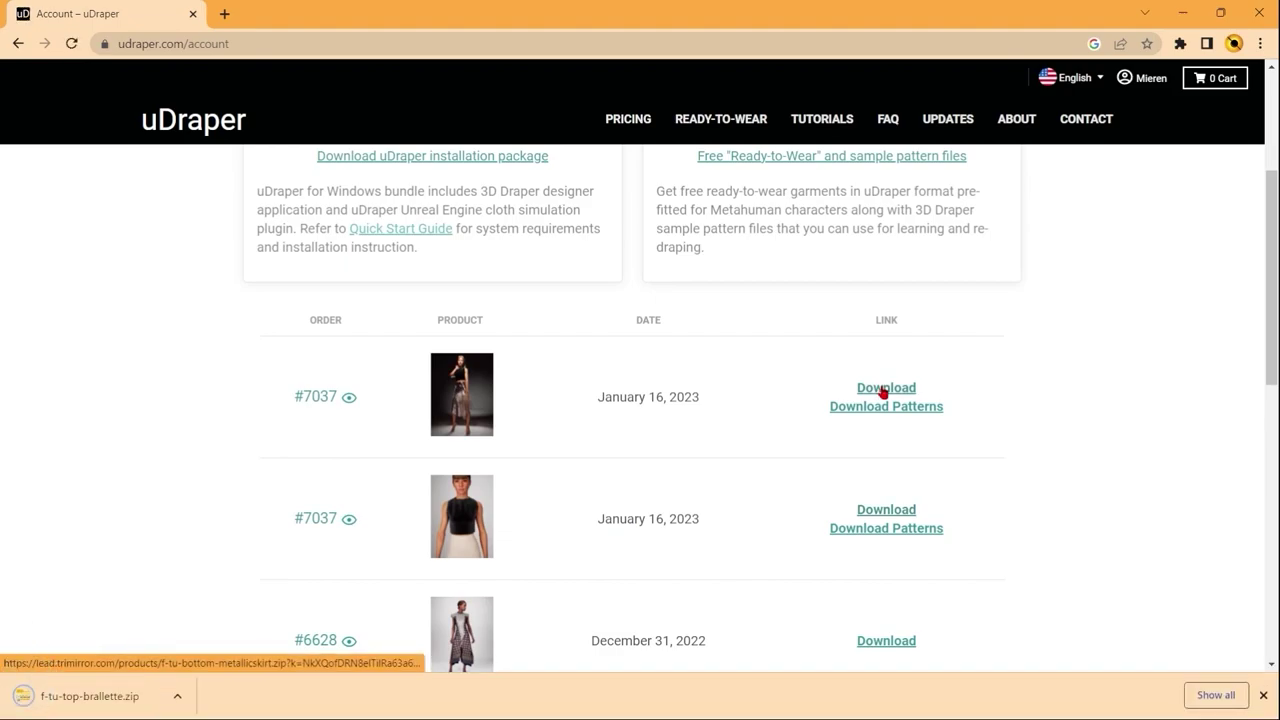
left_click(884, 390)
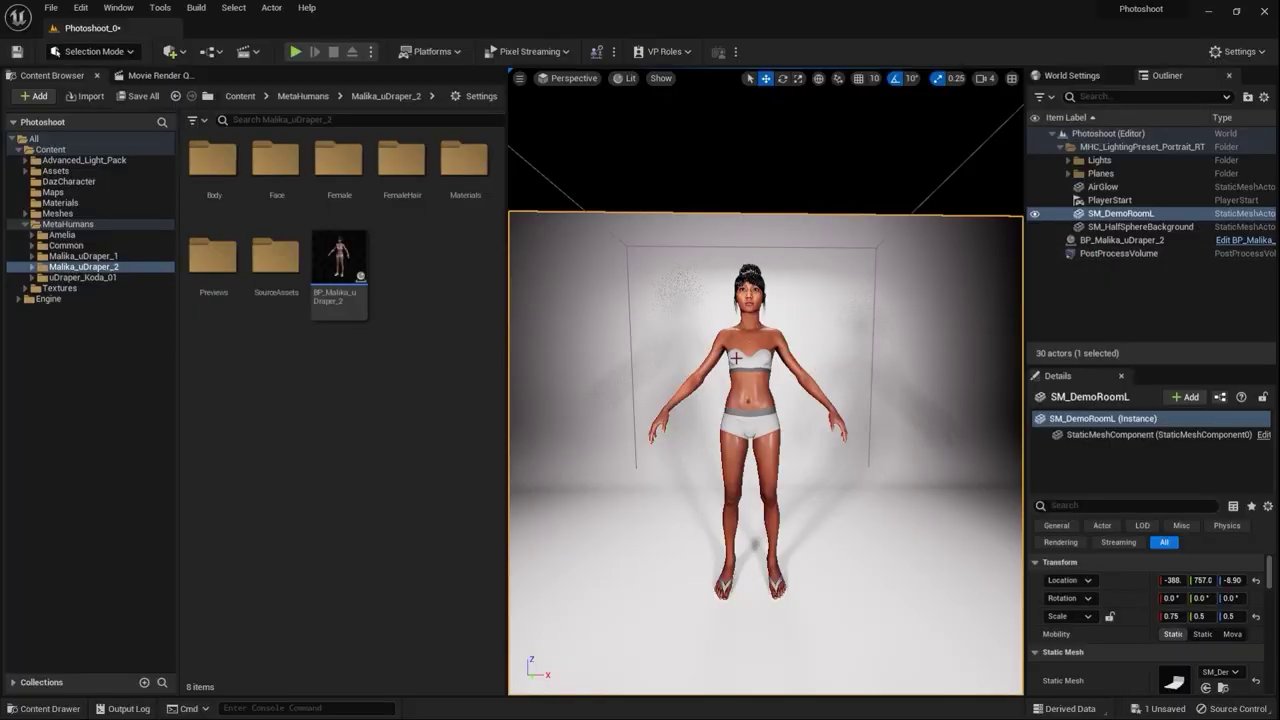
Step: Select BP_Malika_uDraper_2's Body component and add Draper components to it
left_click(759, 405)
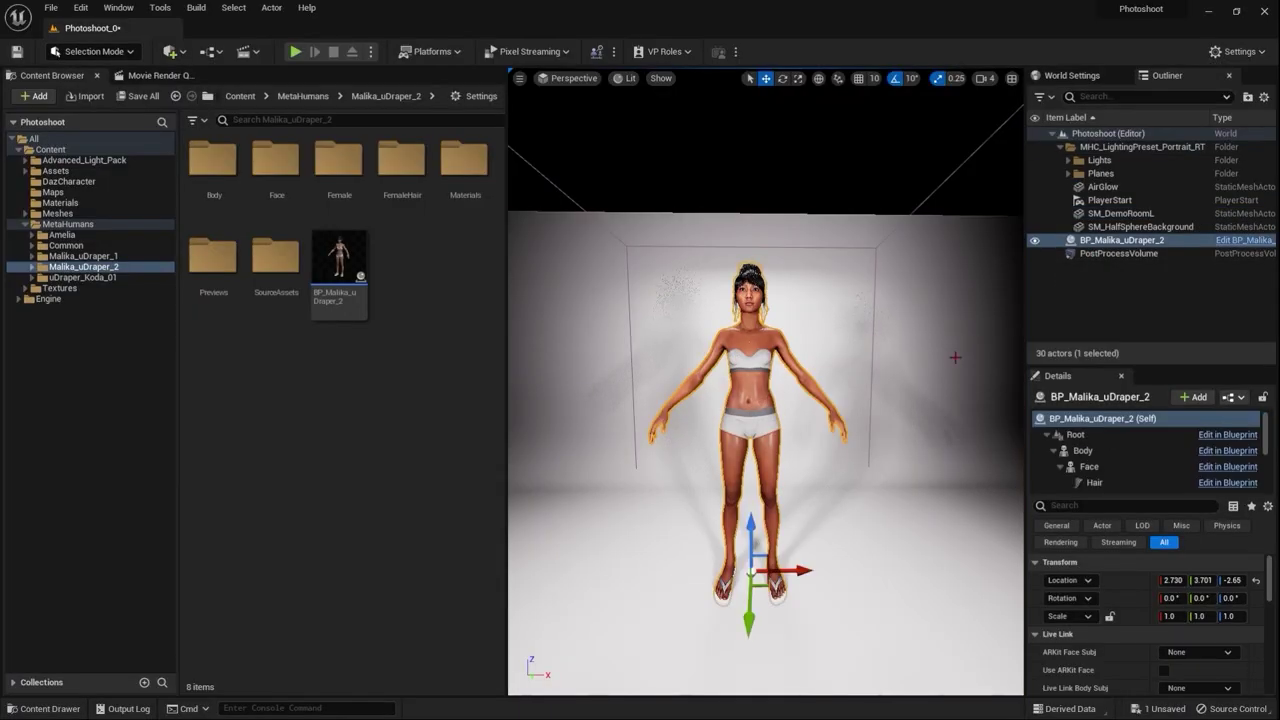
left_click(1080, 449)
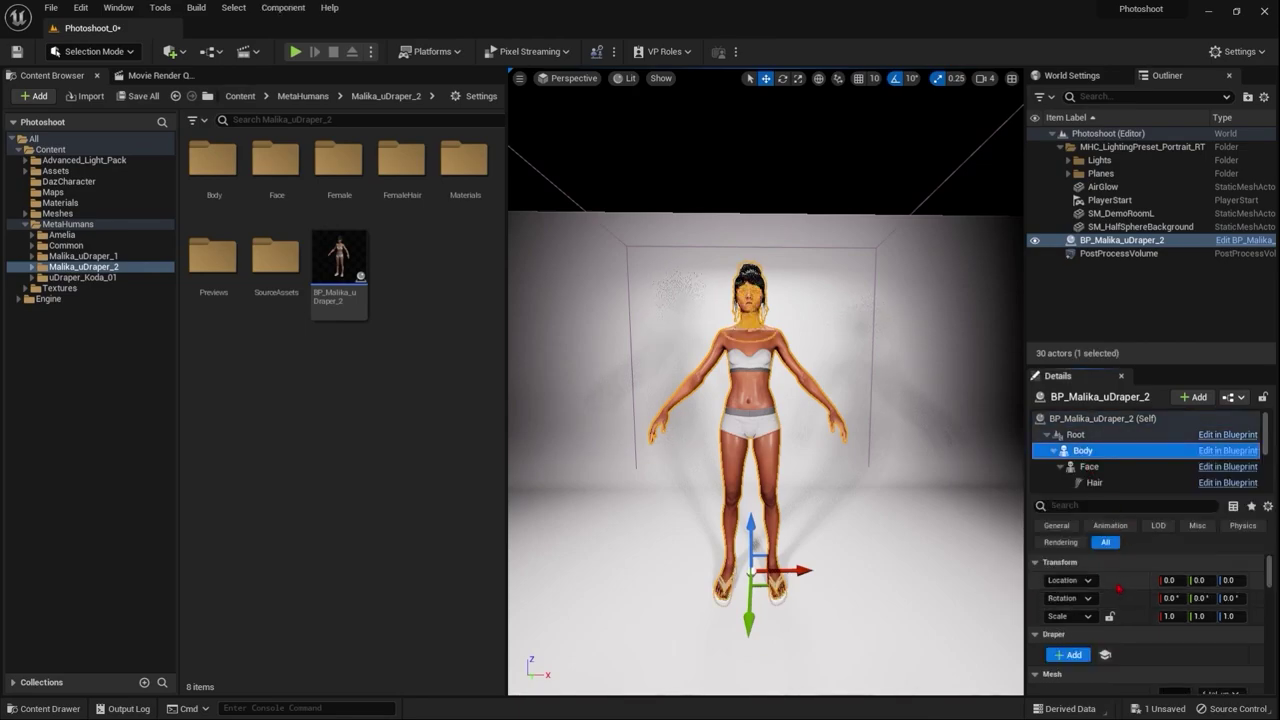
left_click(1072, 656)
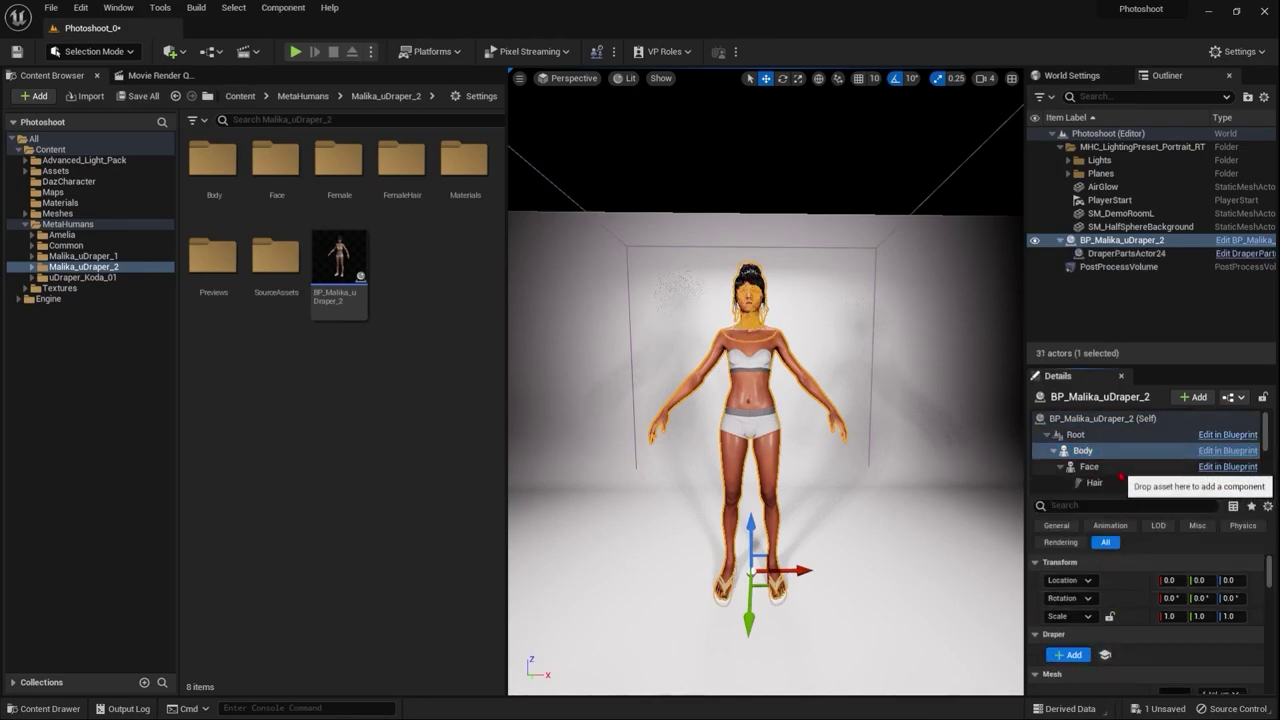
Step: Select the DraperGarment1 component, cancelling the accidental rename
scroll(1115, 472, "down", 3)
scroll(1115, 470, "down", 3)
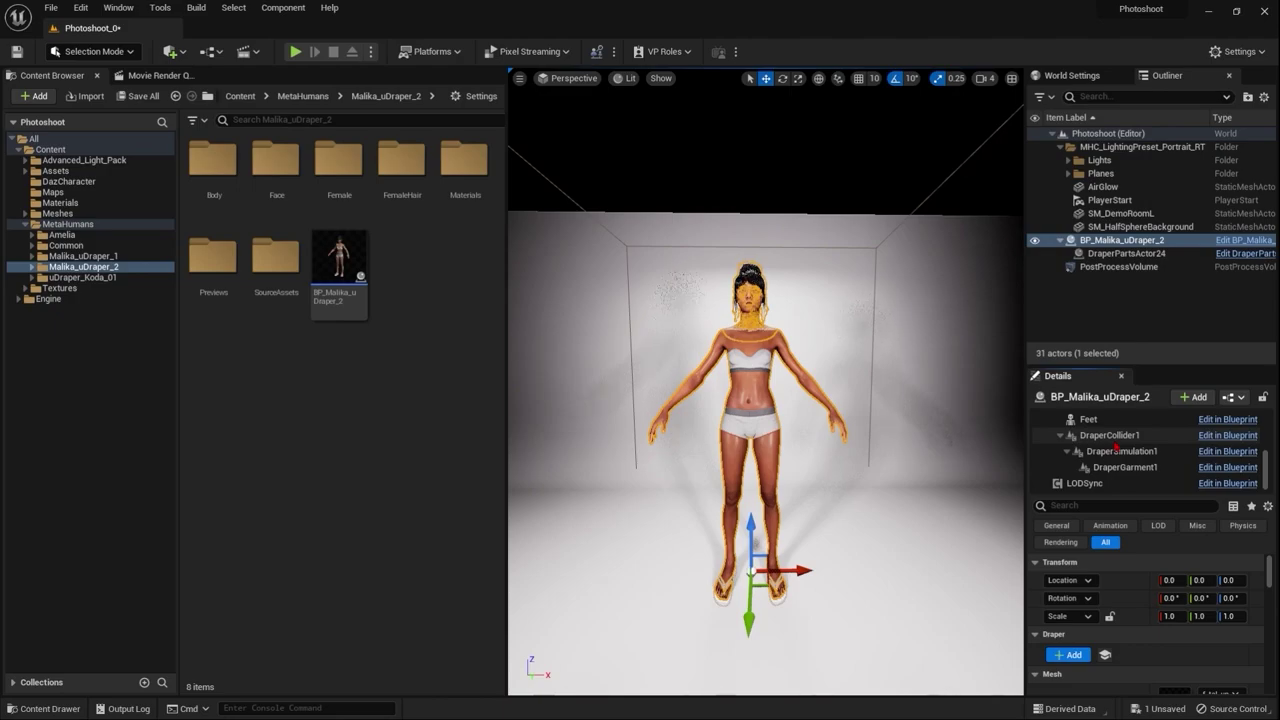
left_click(1126, 469)
left_click(1126, 469)
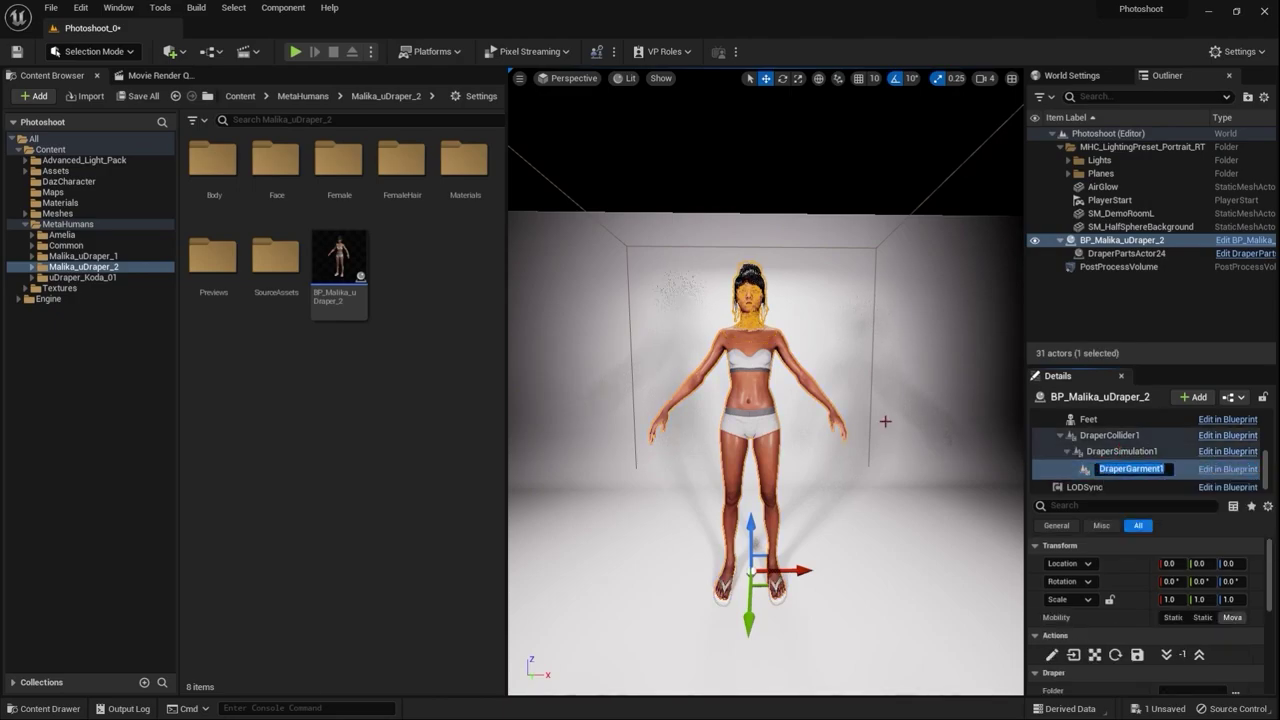
key("Return")
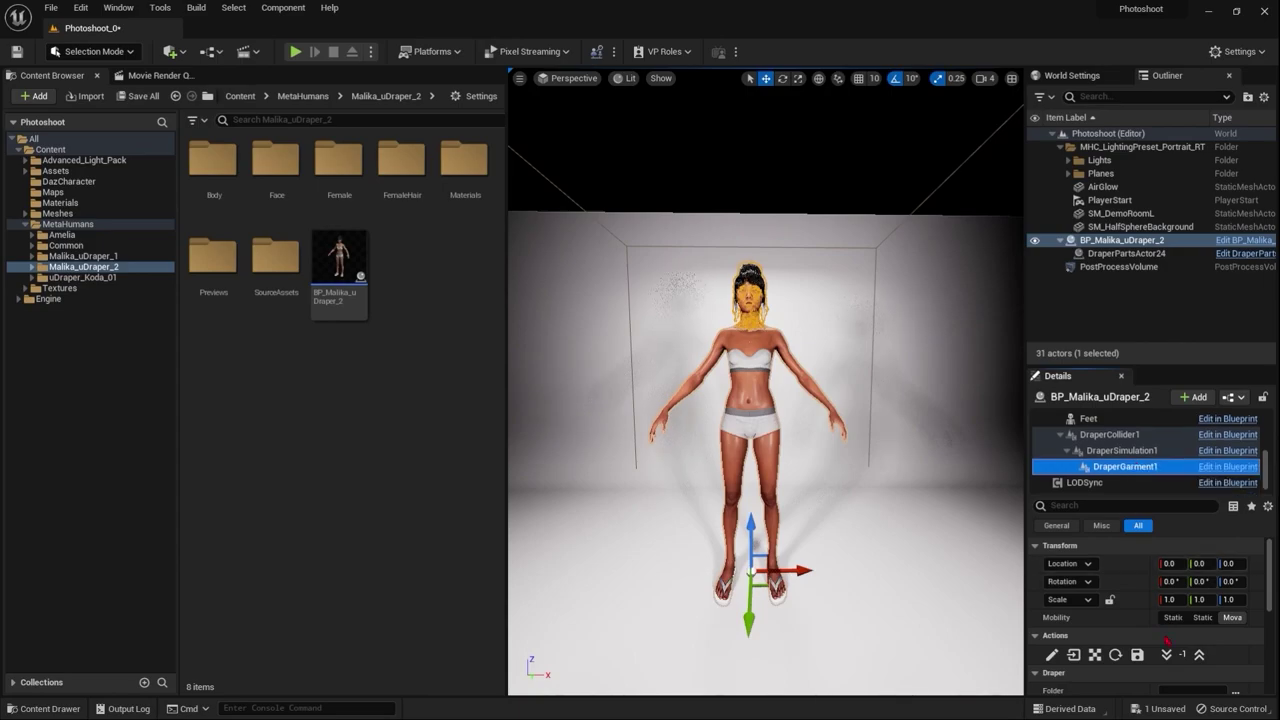
scroll(1200, 600, "down", 3)
Step: Load f-tu-top-brallette.zip as the garment archive, accepting the uDraper warning
left_click(1237, 626)
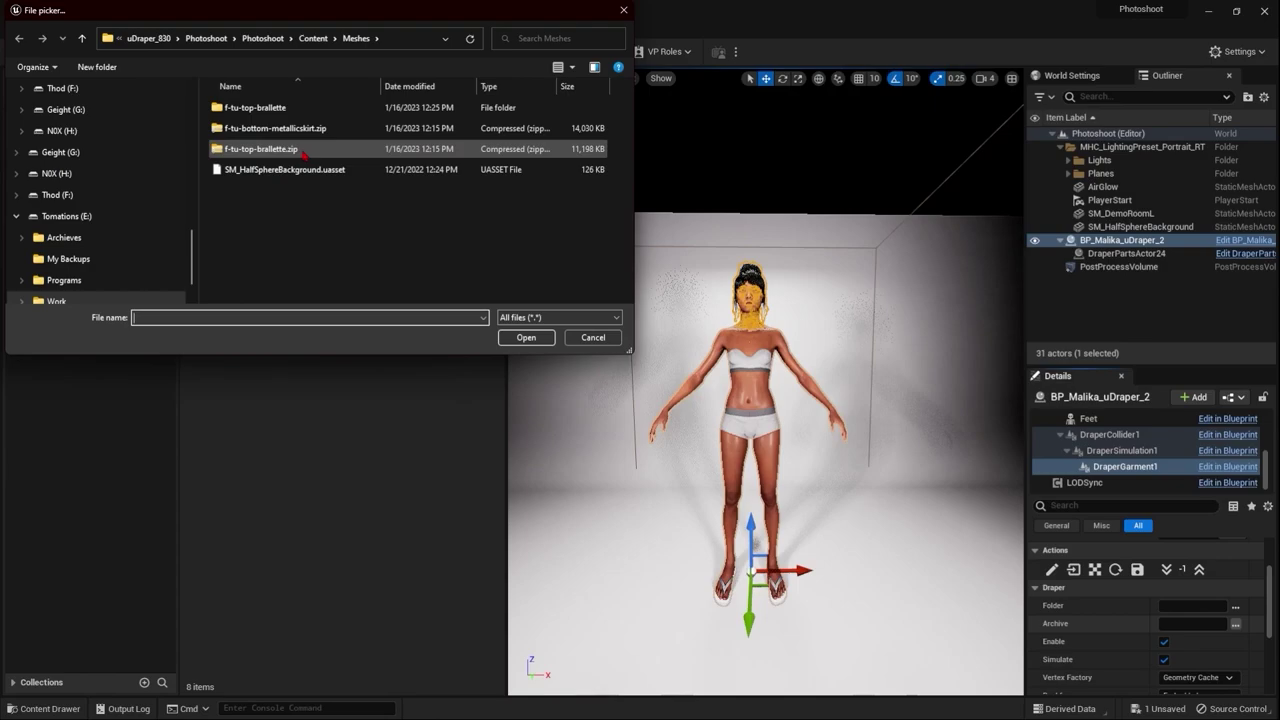
double_click(303, 153)
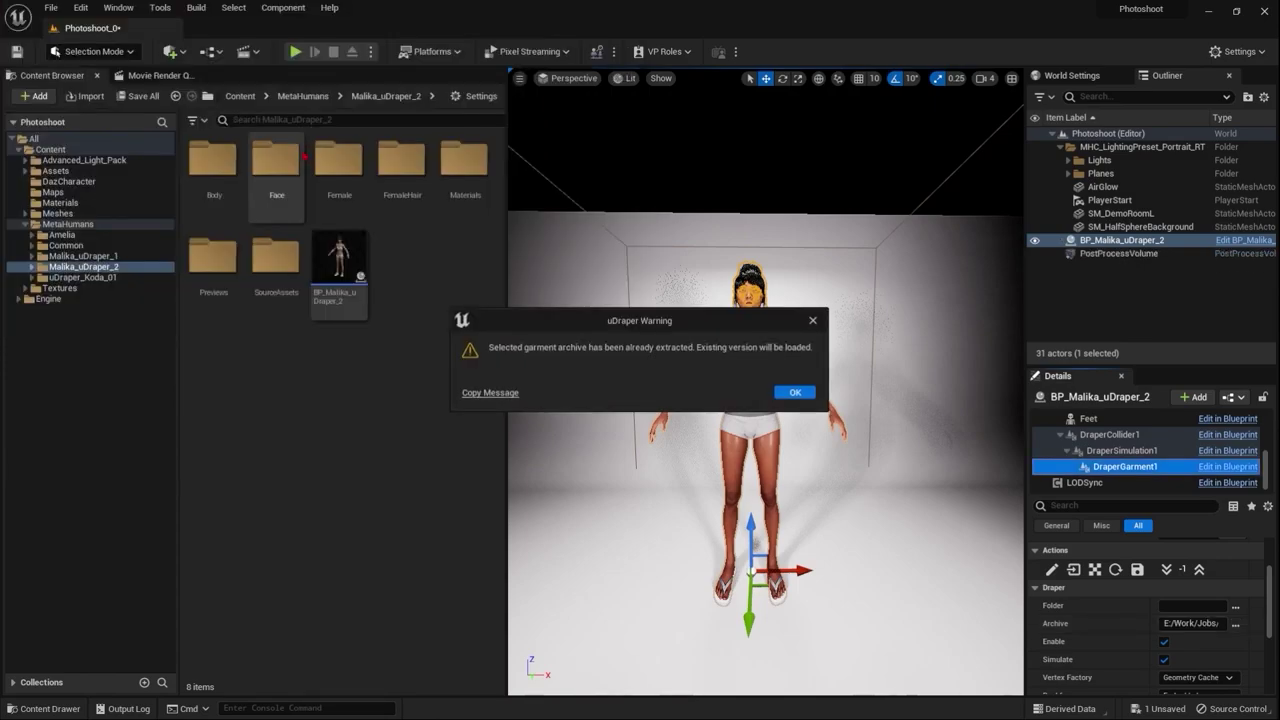
left_click(795, 391)
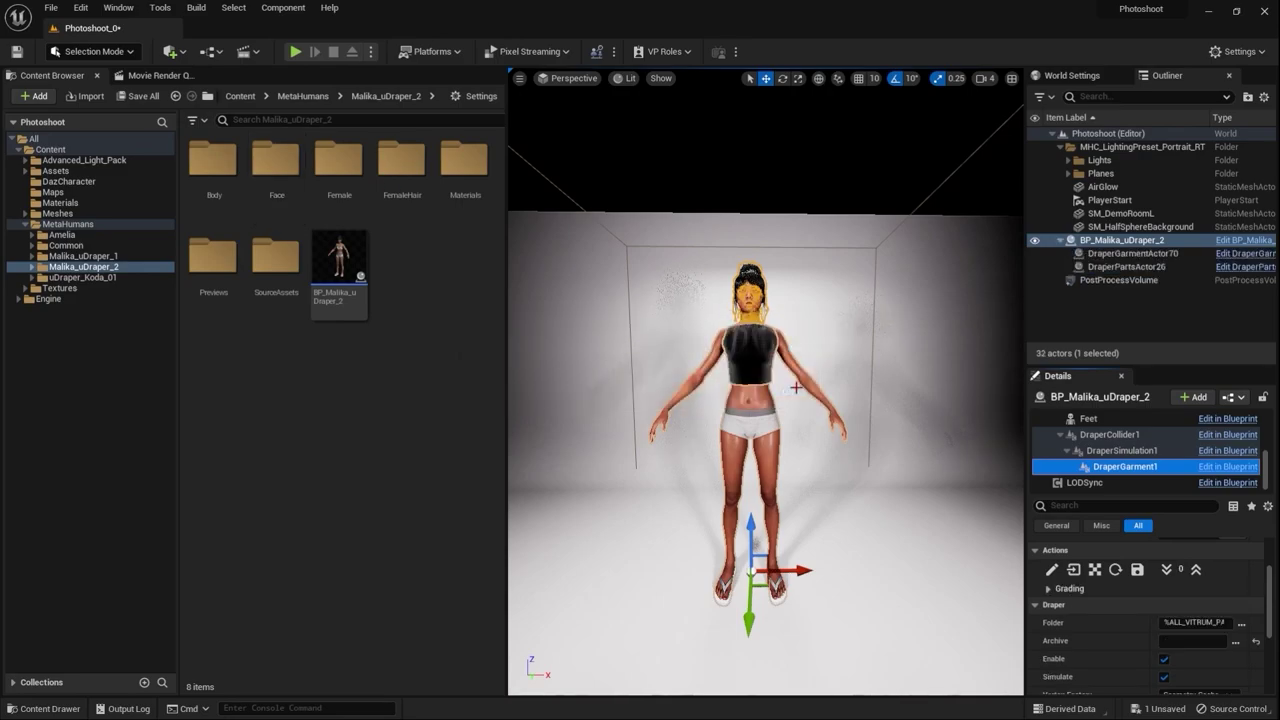
left_click(1112, 435)
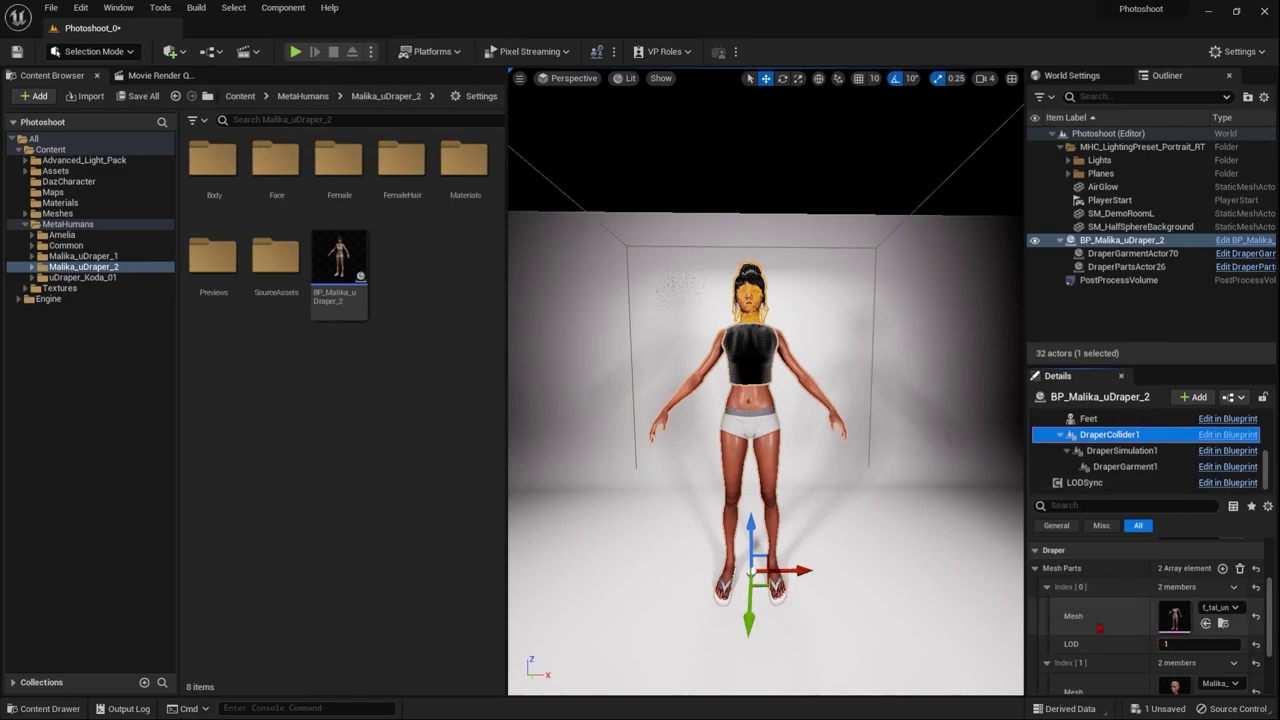
Step: Review DraperCollider1's two mesh parts, then select DraperSimulation1
scroll(1165, 670, "down", 1)
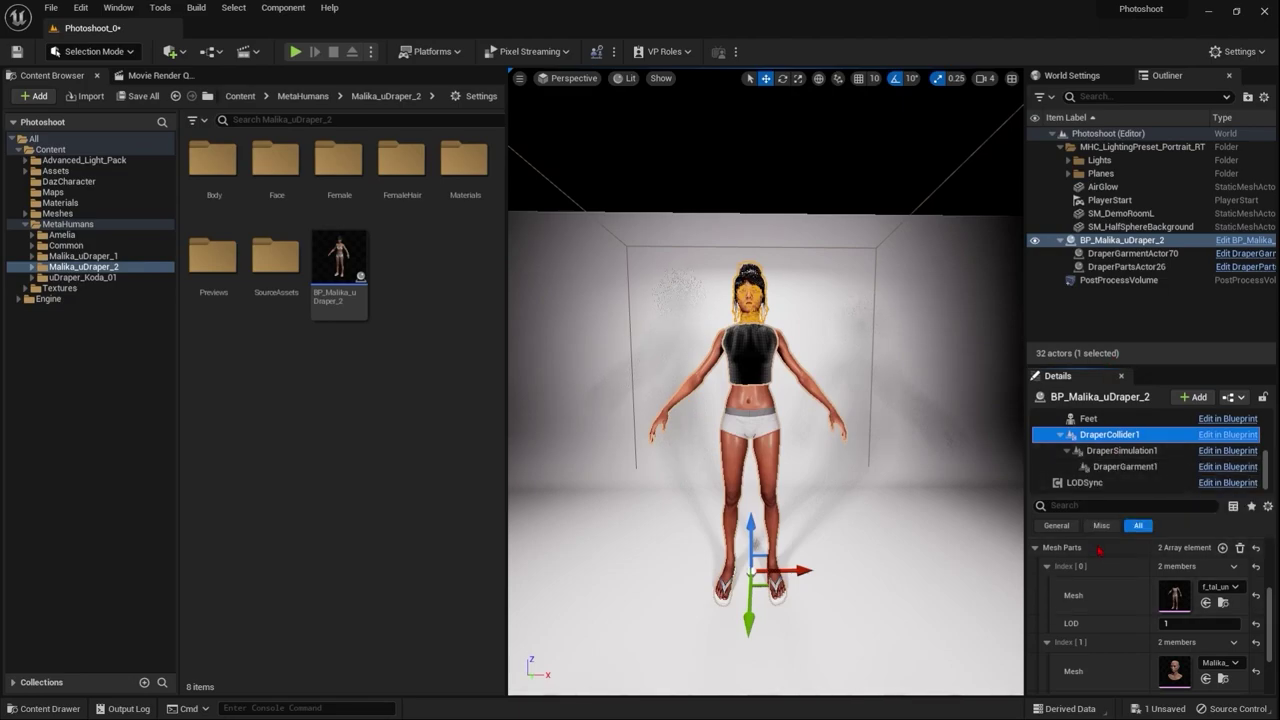
scroll(1099, 549, "up", 3)
left_click(1122, 451)
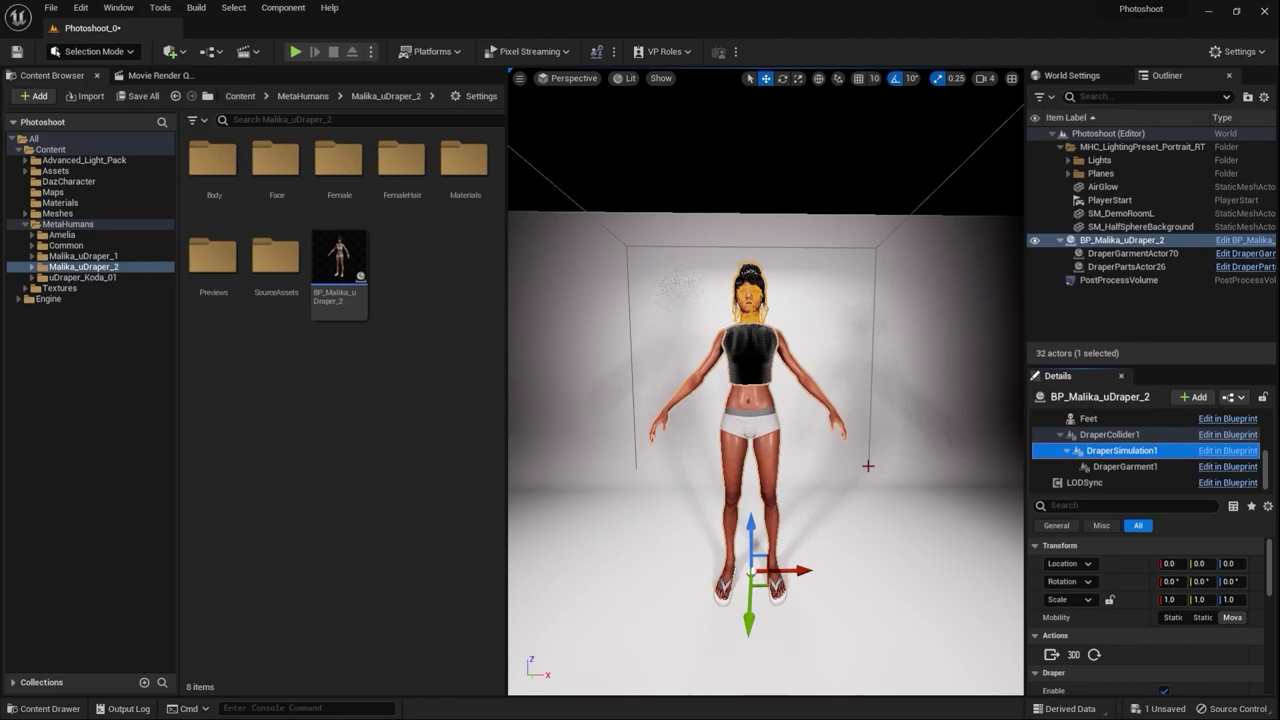
Step: Look over the DraperGarment1 and DraperCollider1 component settings
key("Down")
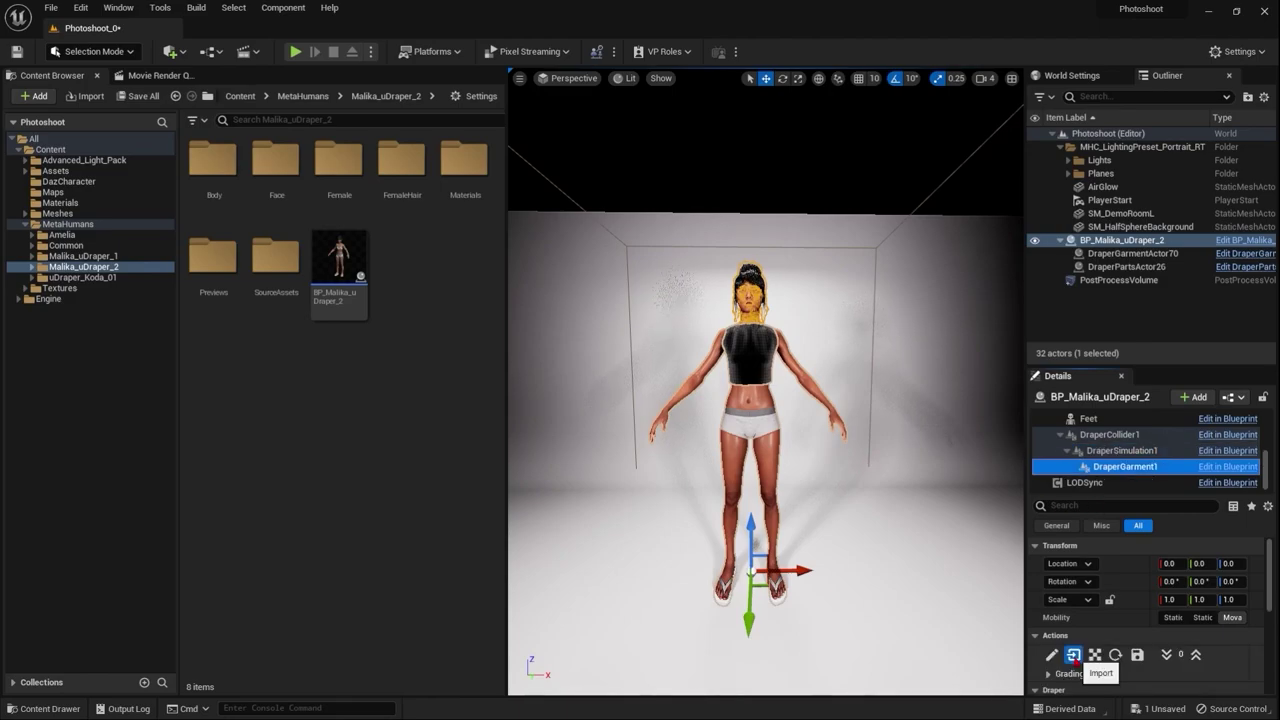
scroll(1101, 571, "down", 2)
scroll(1101, 571, "down", 4)
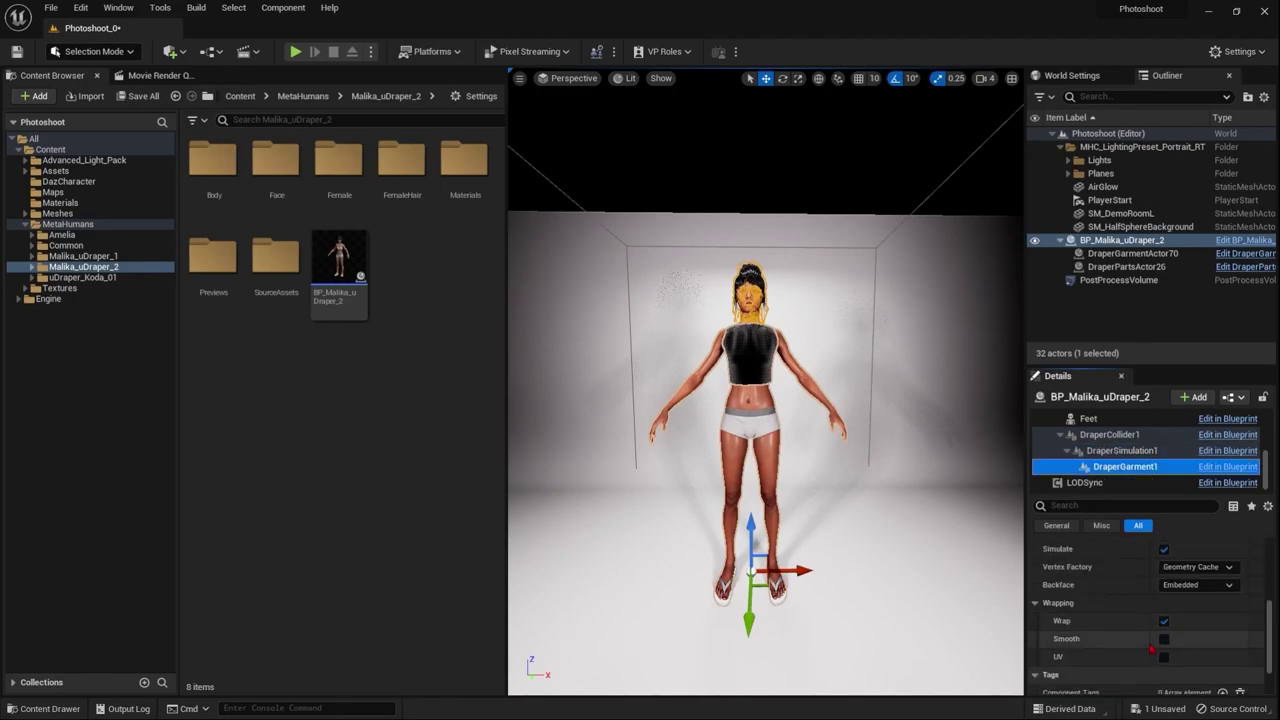
left_click(1119, 436)
scroll(1100, 440, "up", 5)
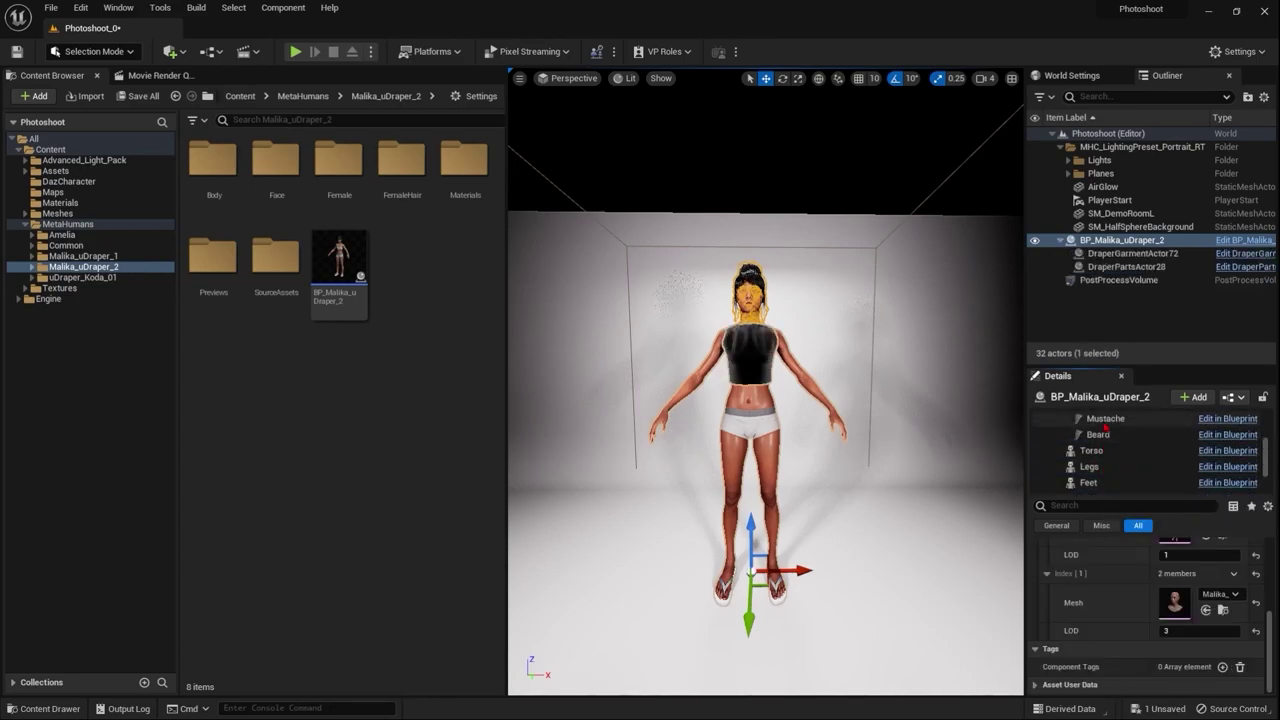
Step: Set Body's Anim to Play to a uDraper idle demo pose animation
left_click(1083, 450)
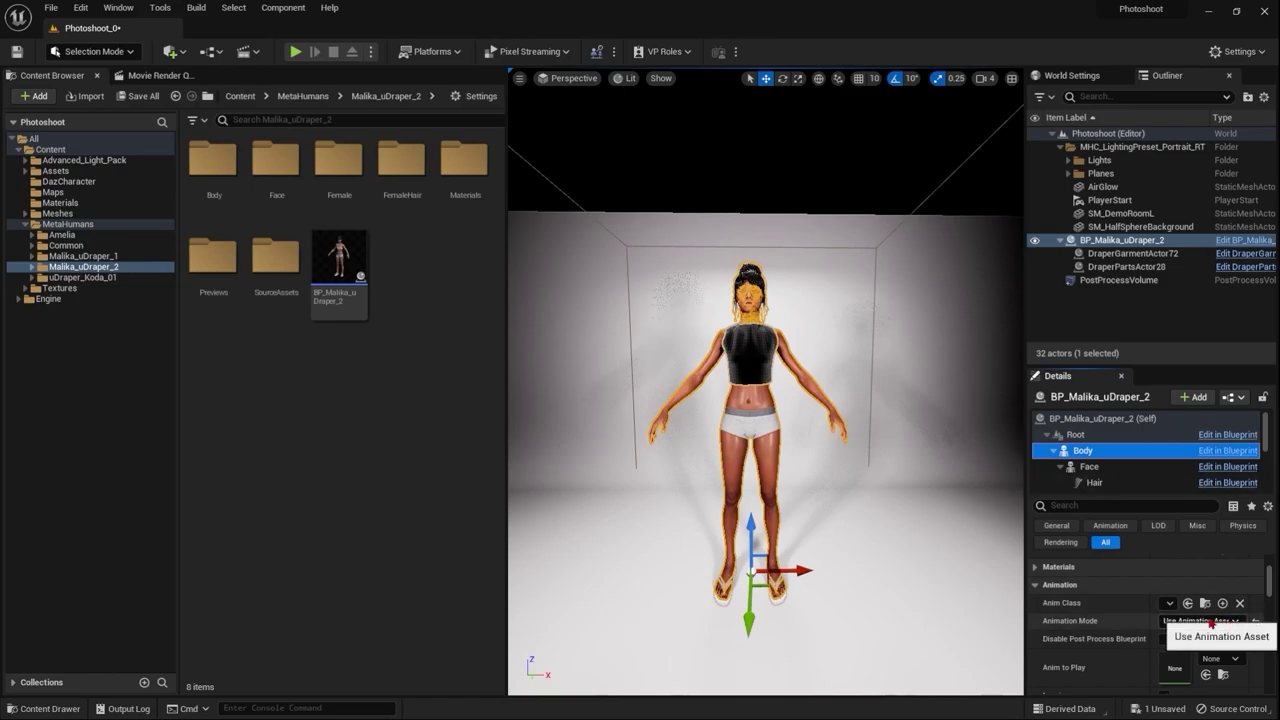
scroll(1160, 590, "down", 2)
left_click(1212, 617)
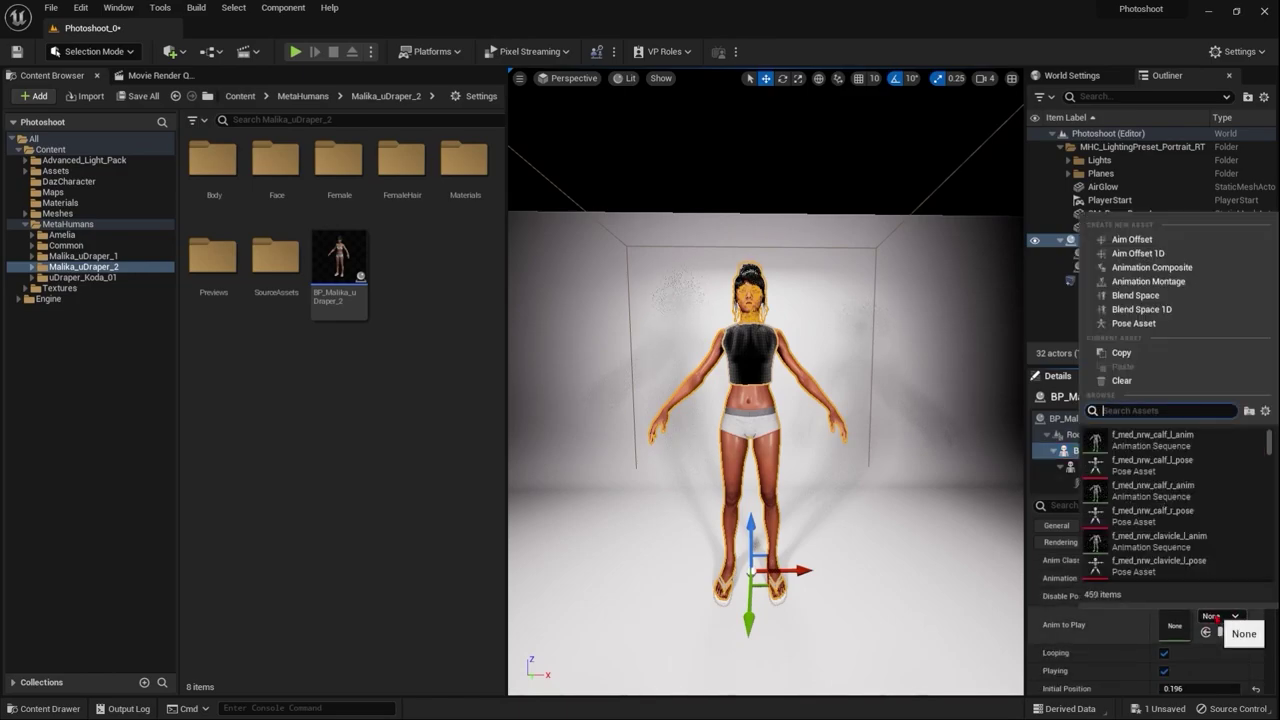
type("idle")
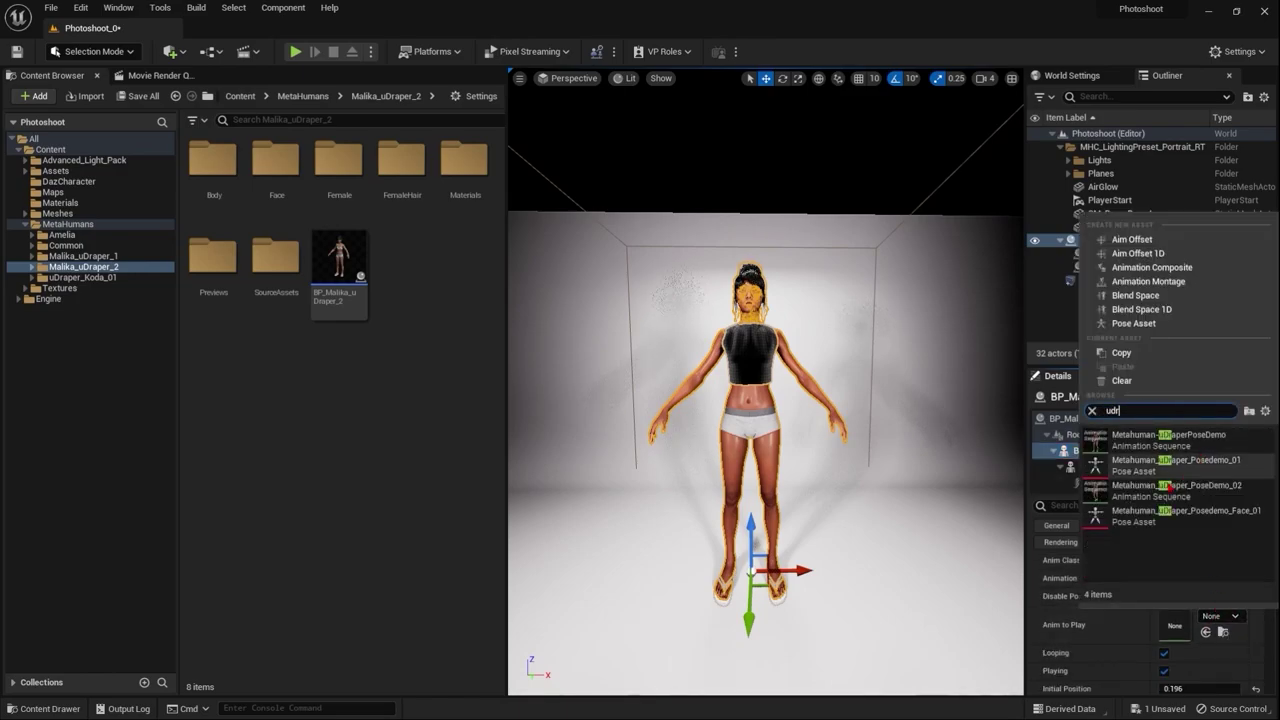
left_click(1165, 492)
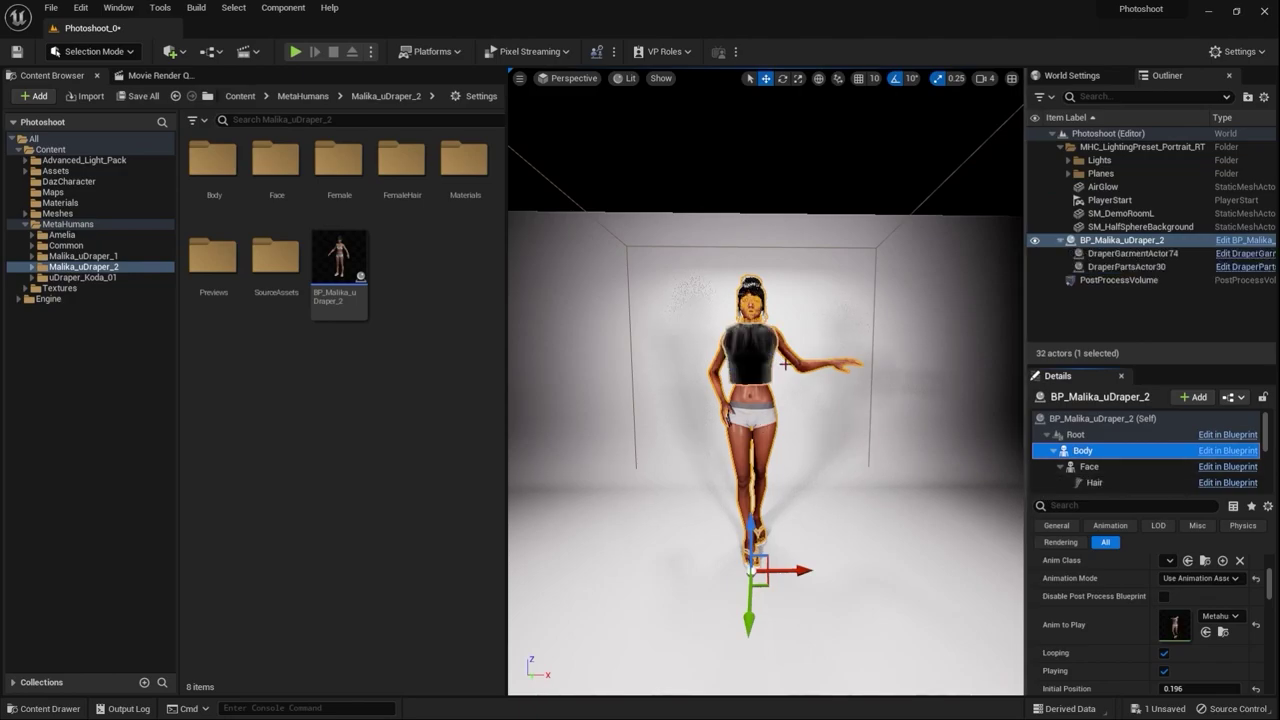
right_click_drag(766, 400, 836, 378)
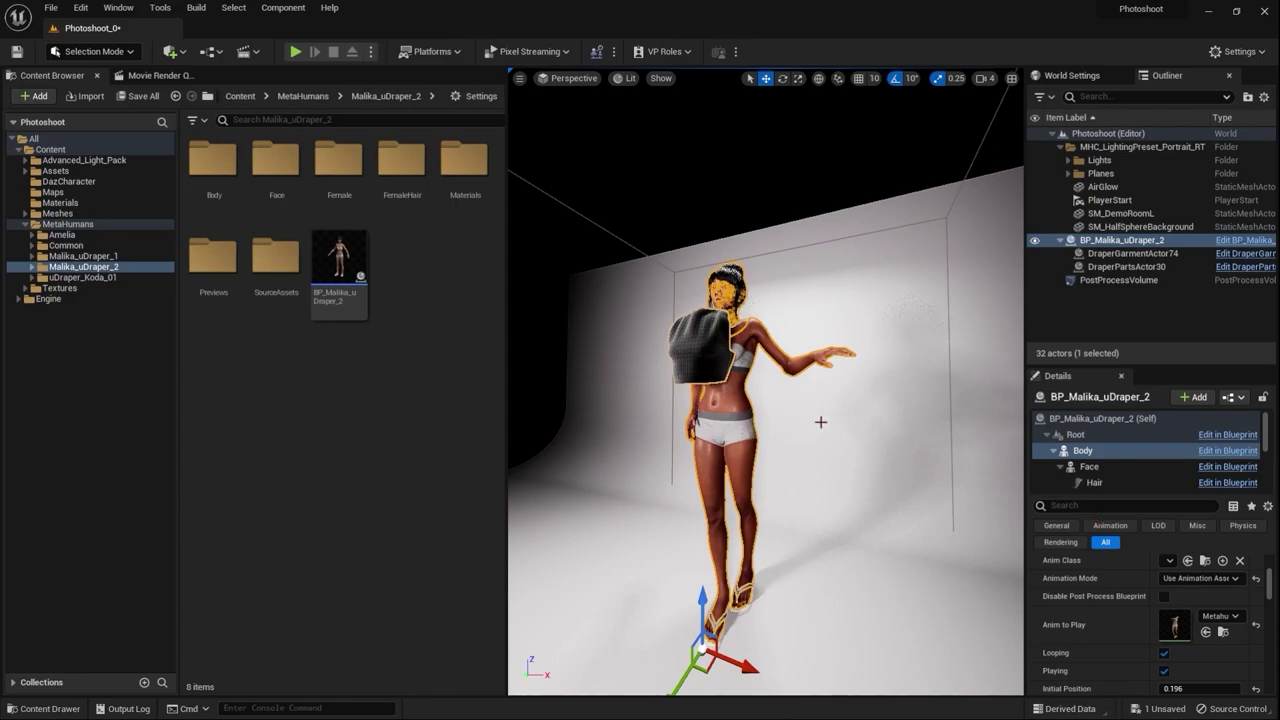
Step: Enable Wrapping > Wrap on DraperGarment1 so the crop top hugs the torso
scroll(1100, 470, "down", 3)
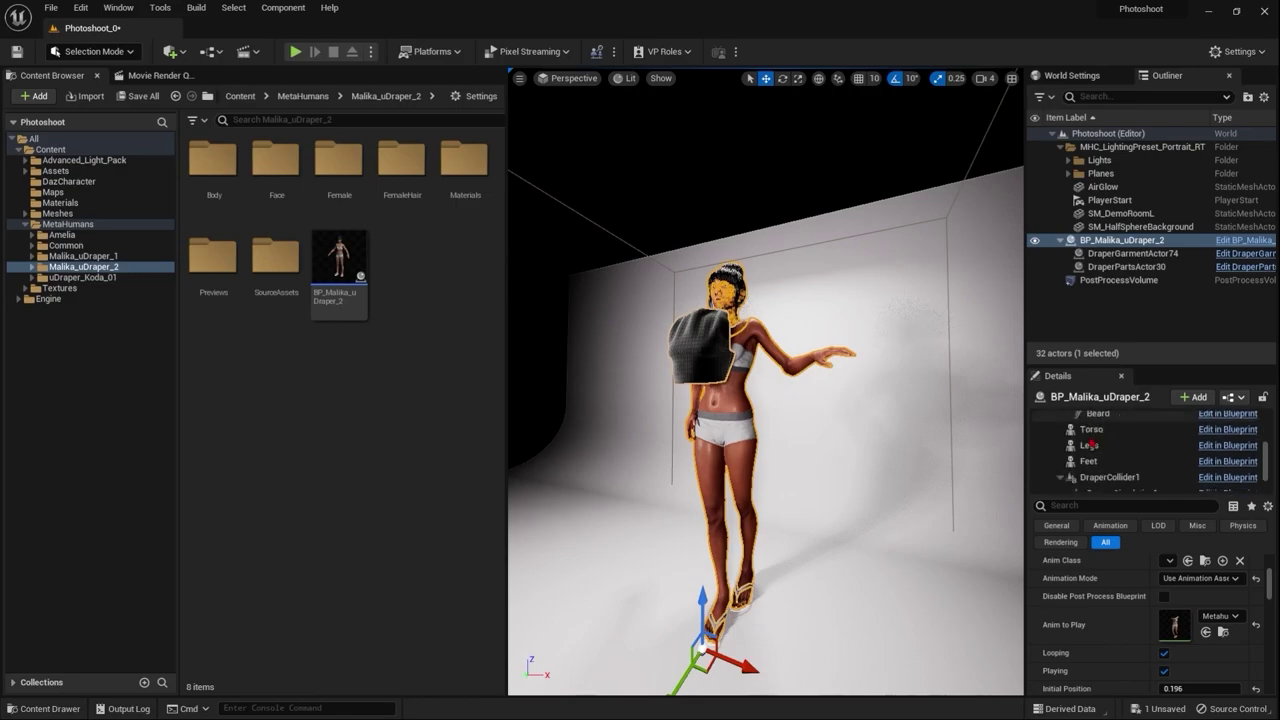
scroll(1092, 448, "down", 2)
left_click(1125, 466)
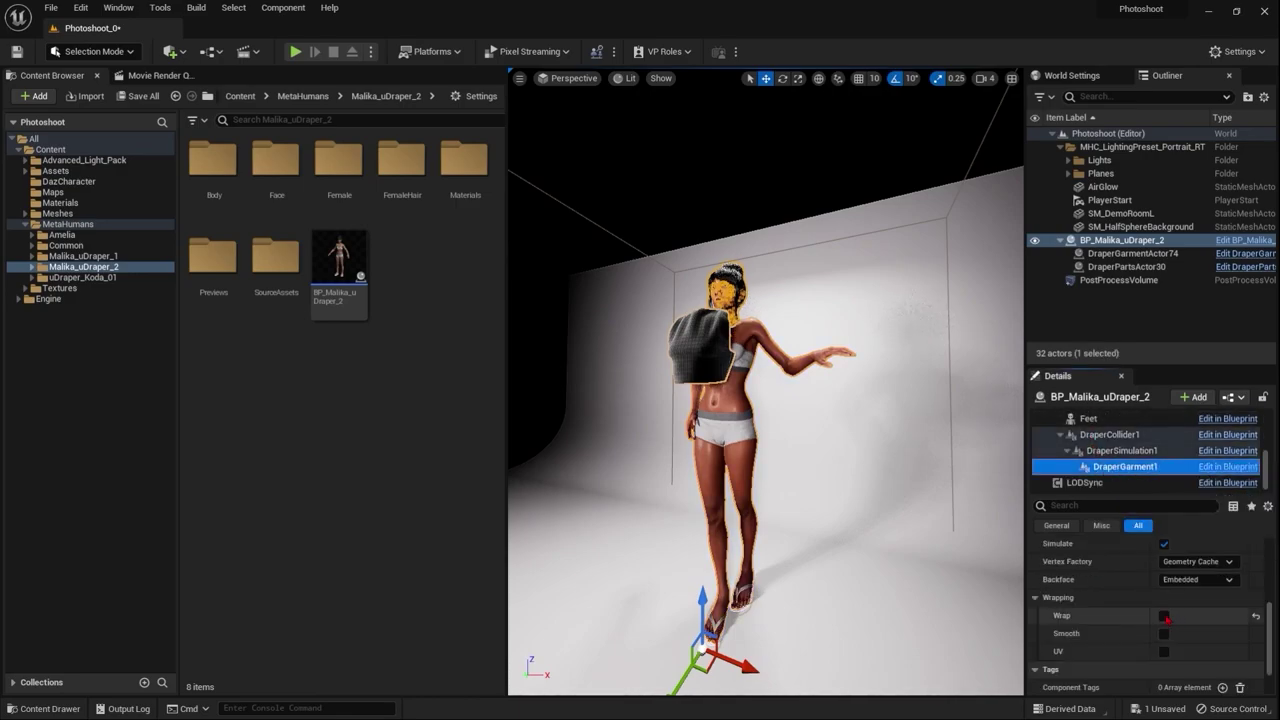
left_click(1164, 616)
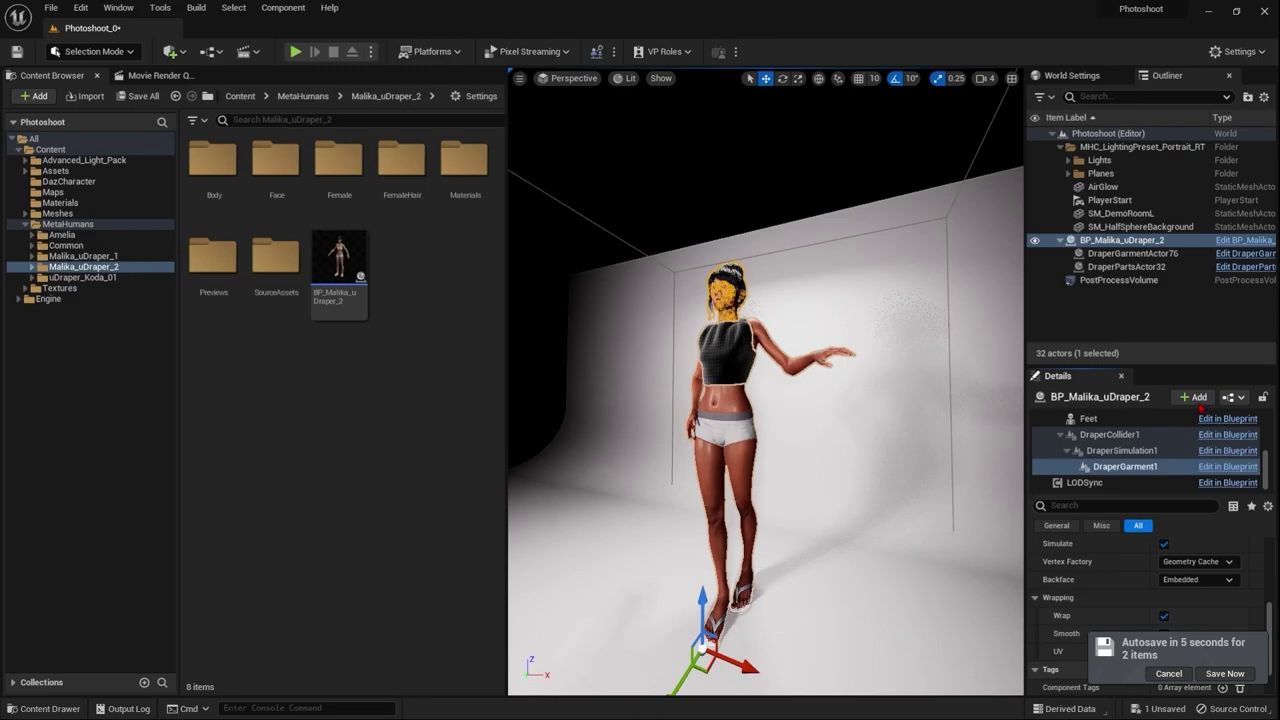
Step: Add a second Draper Garment component and place it under DraperSimulation1
left_click(1192, 397)
type("dra")
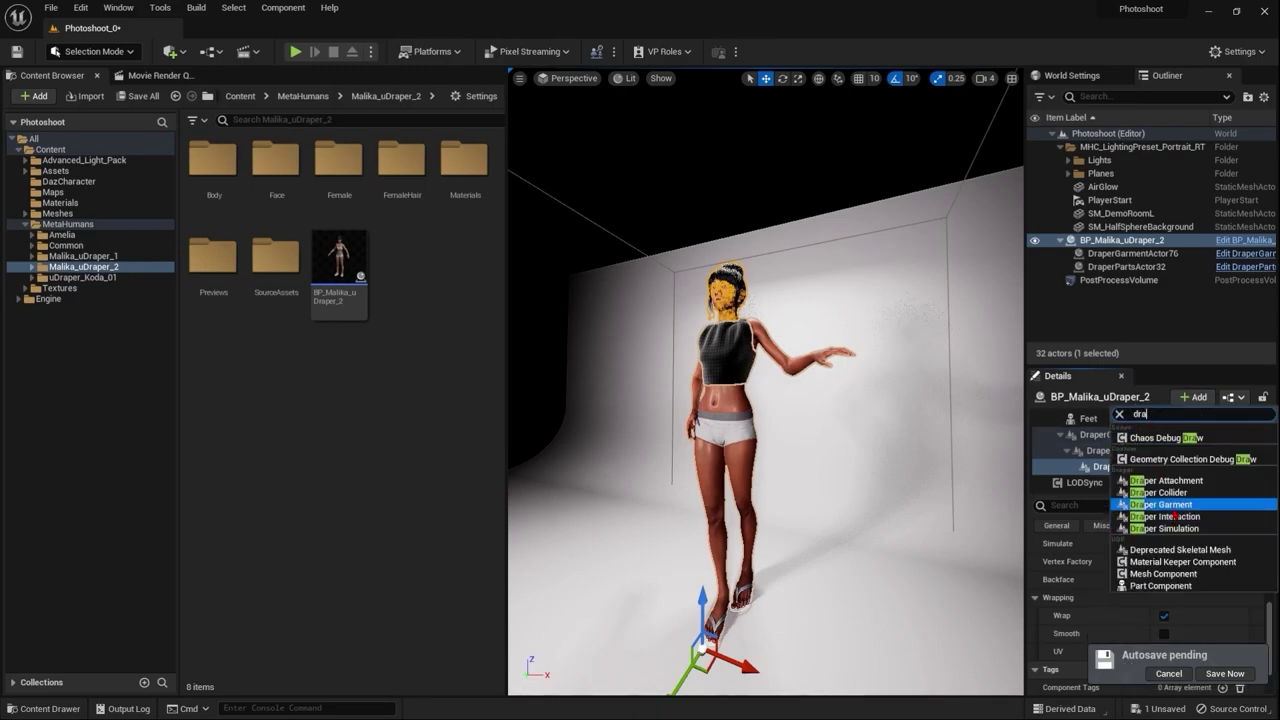
left_click(1174, 516)
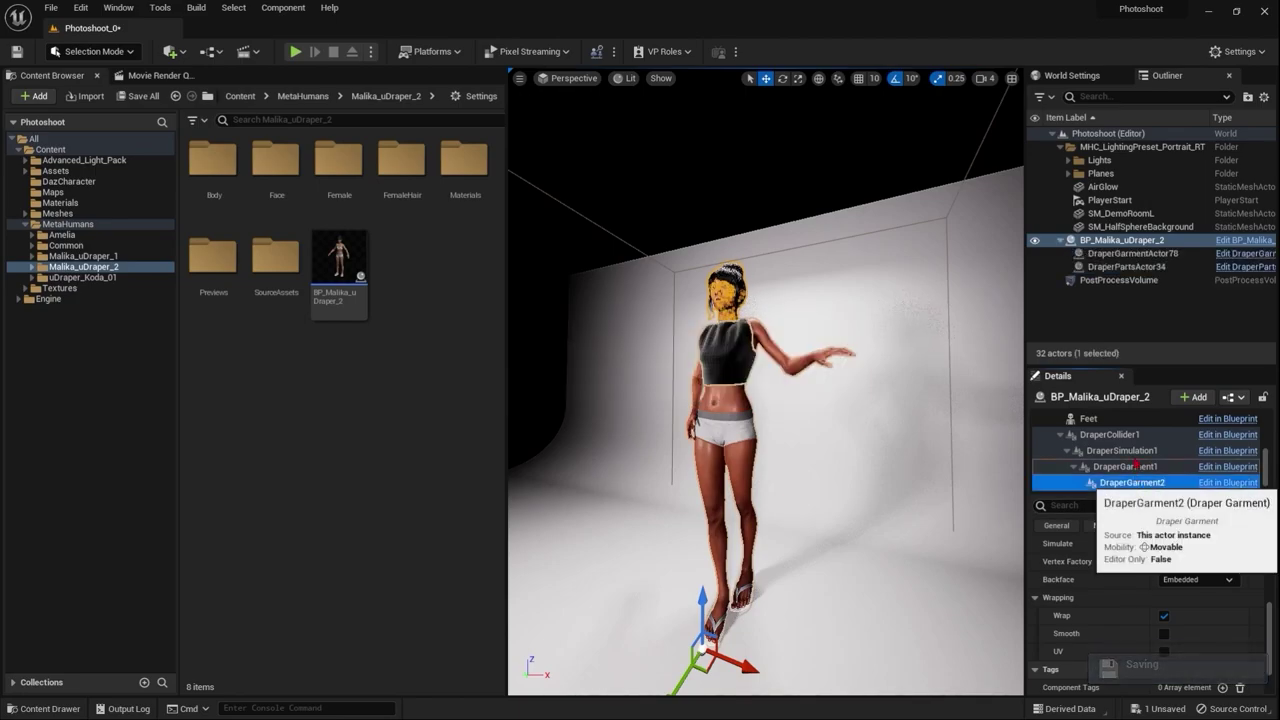
left_click_drag(1130, 482, 1120, 451)
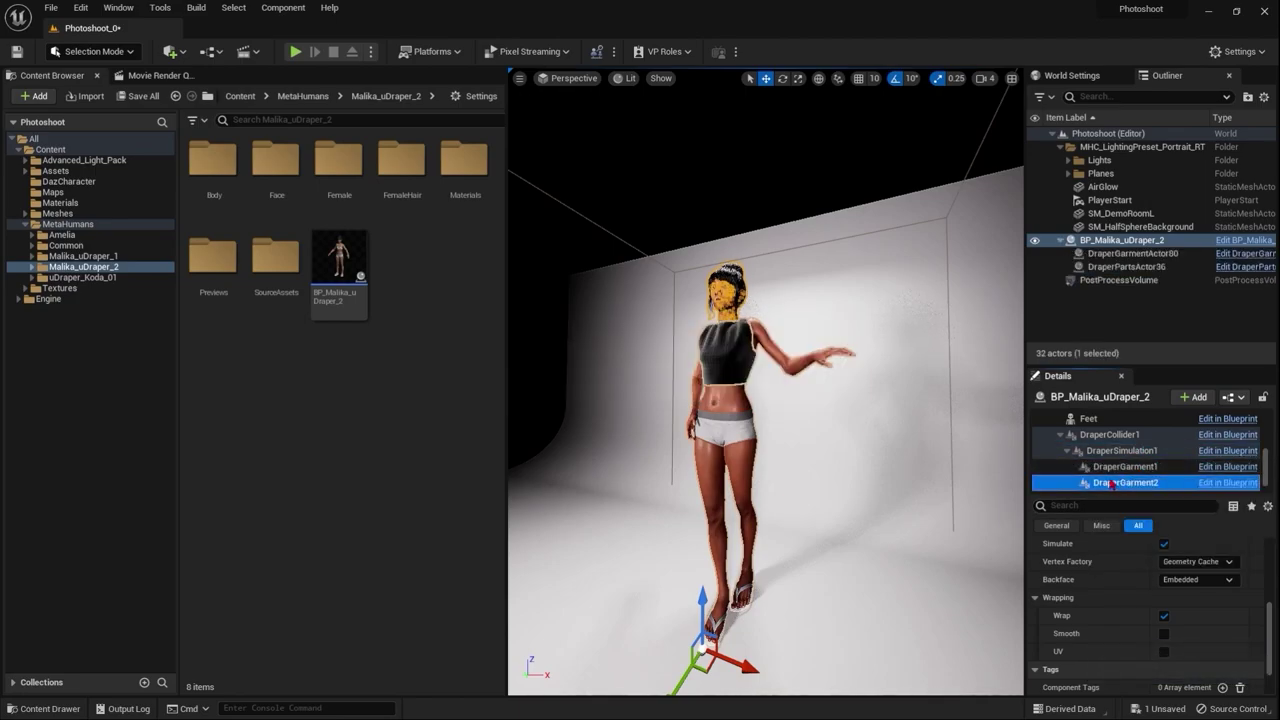
Step: Rename DraperGarment1 to 'Top' and DraperGarment2 to 'skirt'
double_click(1122, 455)
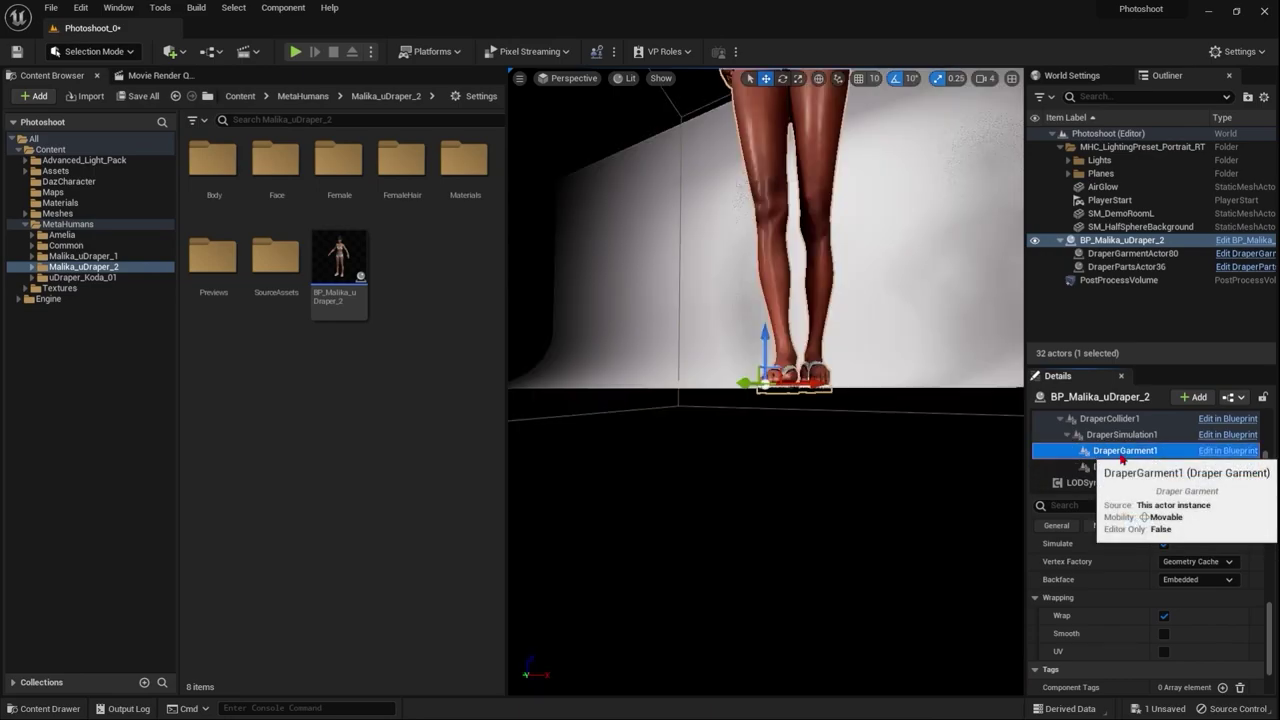
left_click(1122, 452)
type("Top")
key("Return")
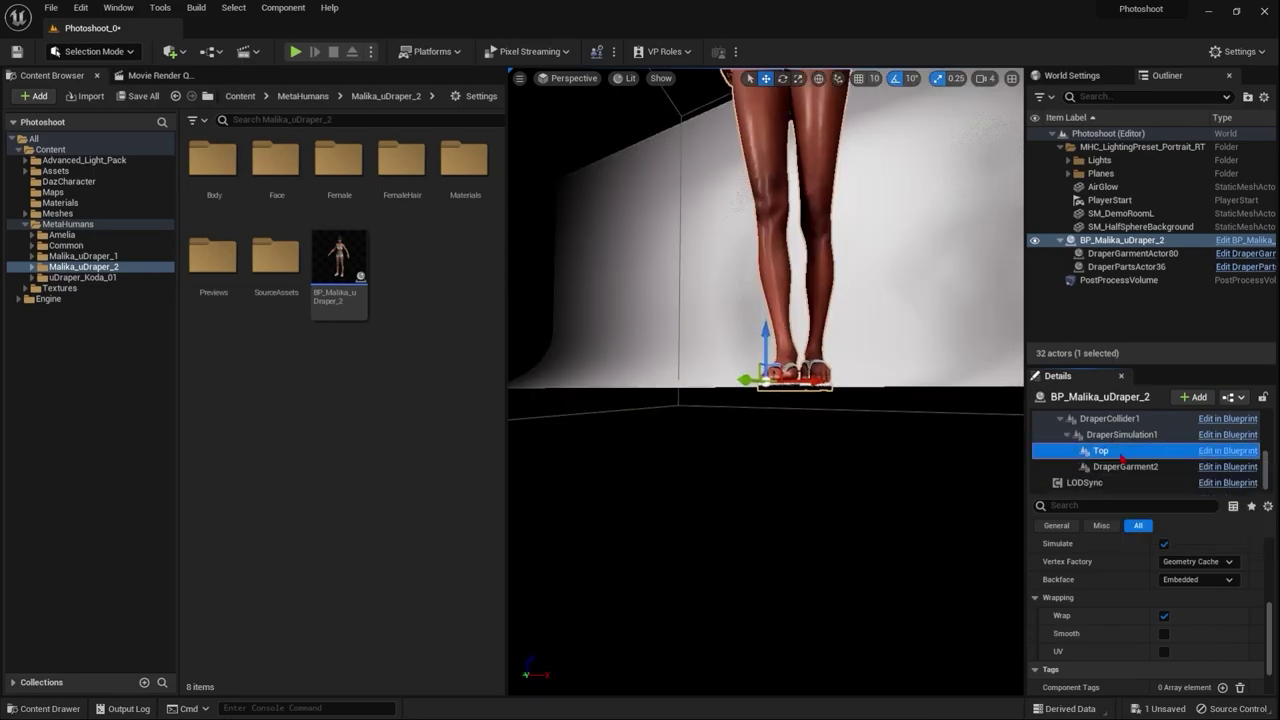
left_click(1122, 467)
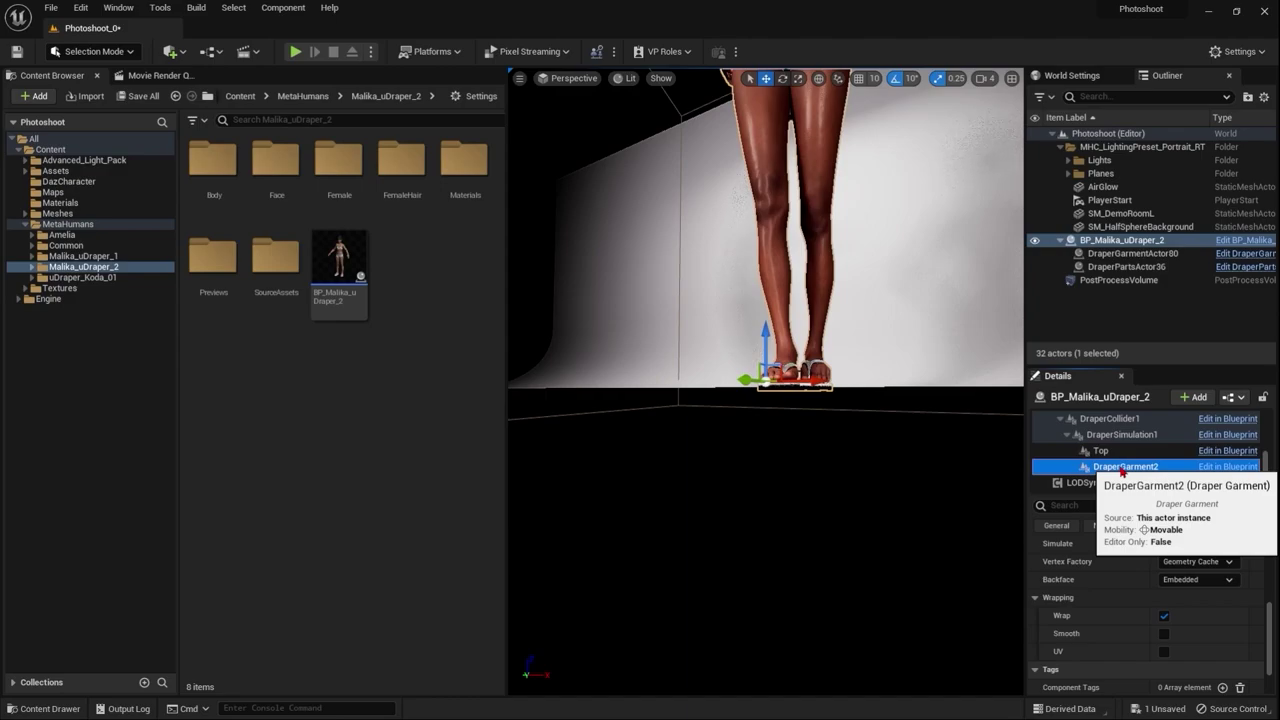
left_click(1122, 467)
type("skirt")
key("Return")
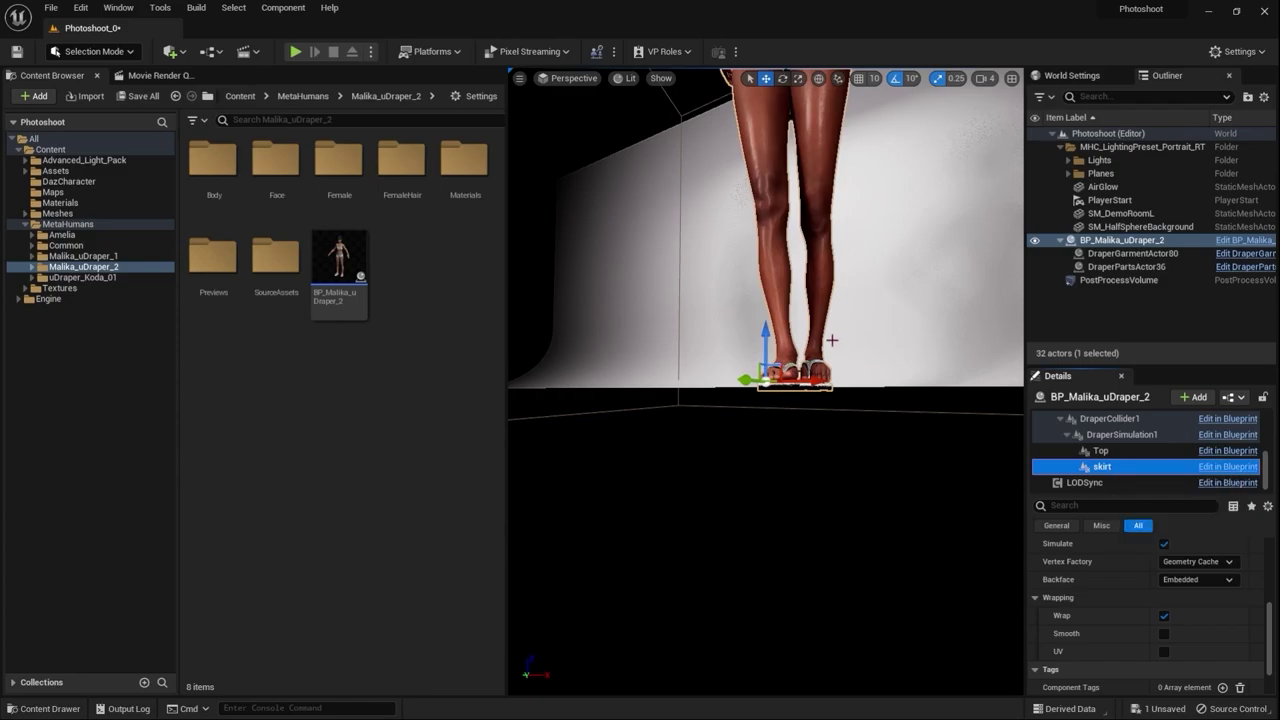
right_click_drag(766, 450, 766, 410)
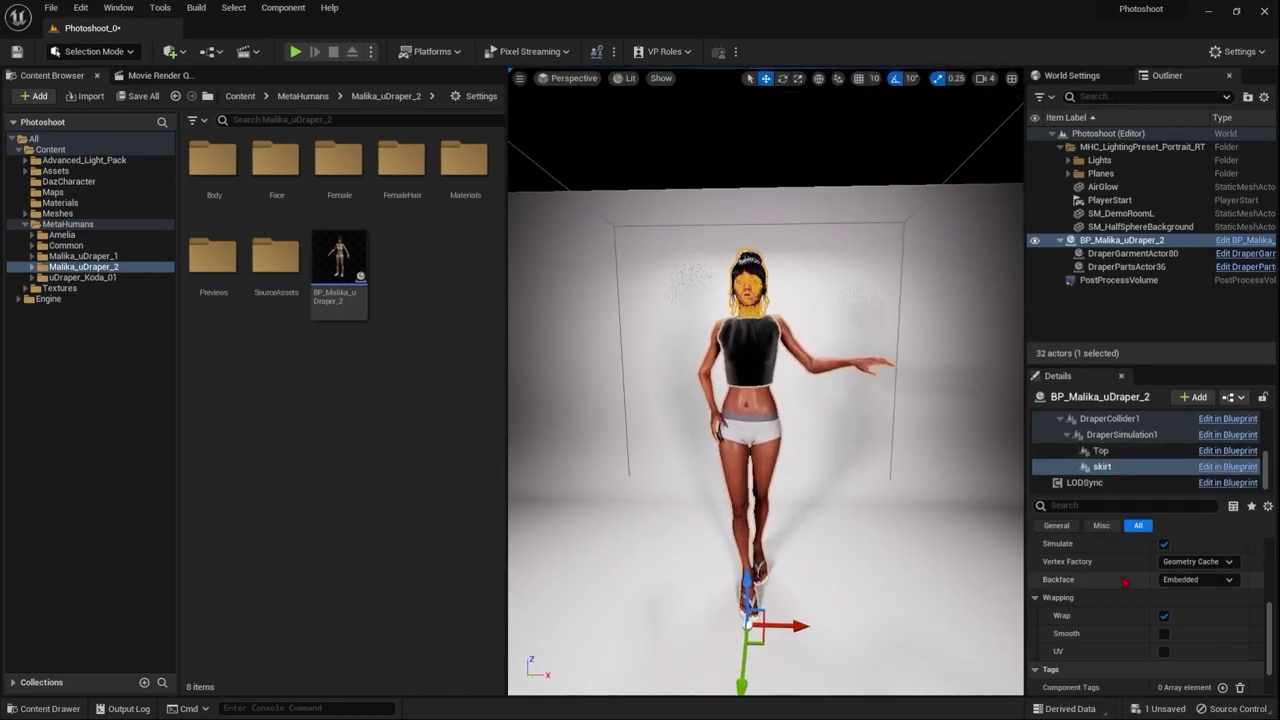
Step: Load f-tu-bottom-metallicskirt.zip as the skirt's Draper Archive and import the detected source changes
scroll(1125, 587, "down", 1)
scroll(1125, 587, "up", 5)
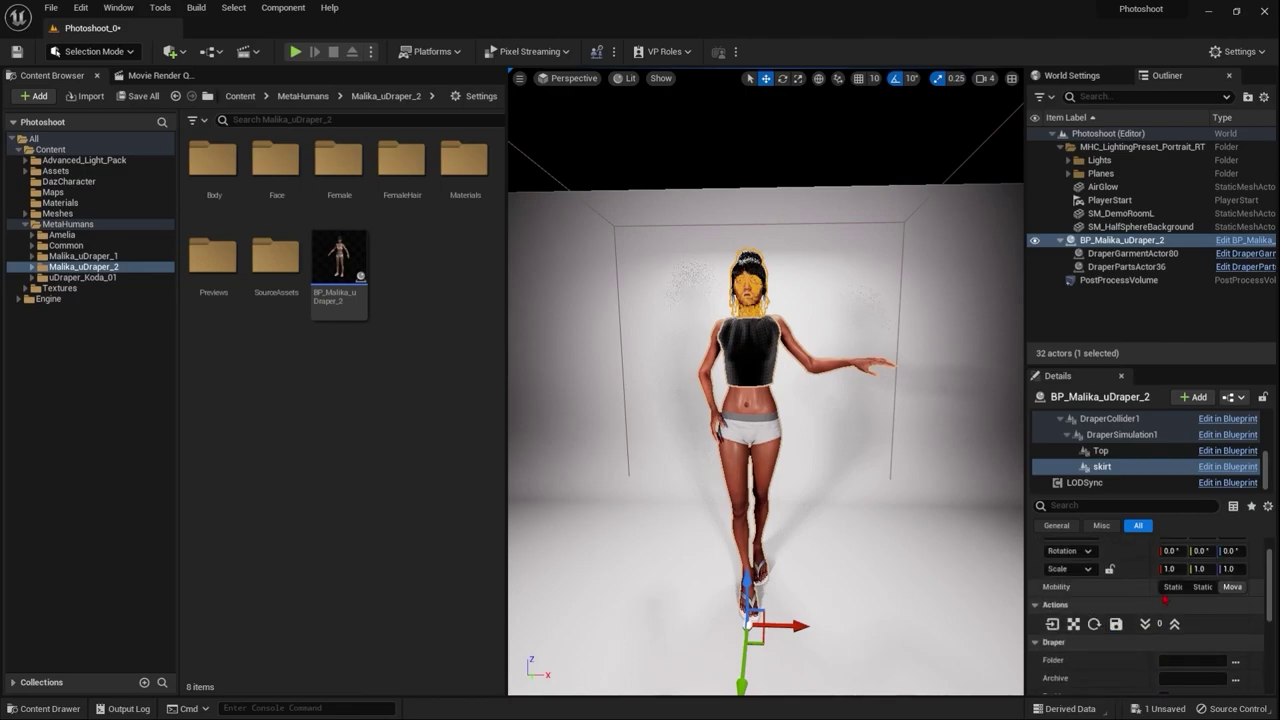
left_click(1236, 679)
left_click(286, 126)
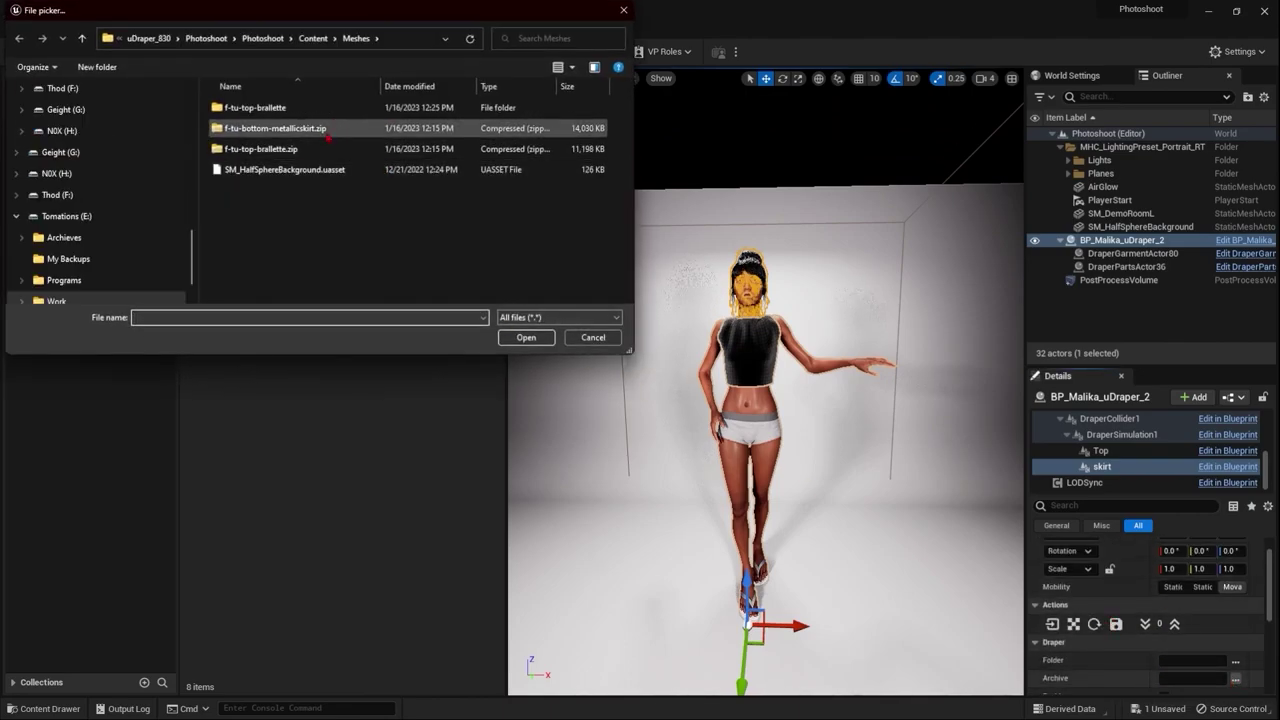
left_click(526, 411)
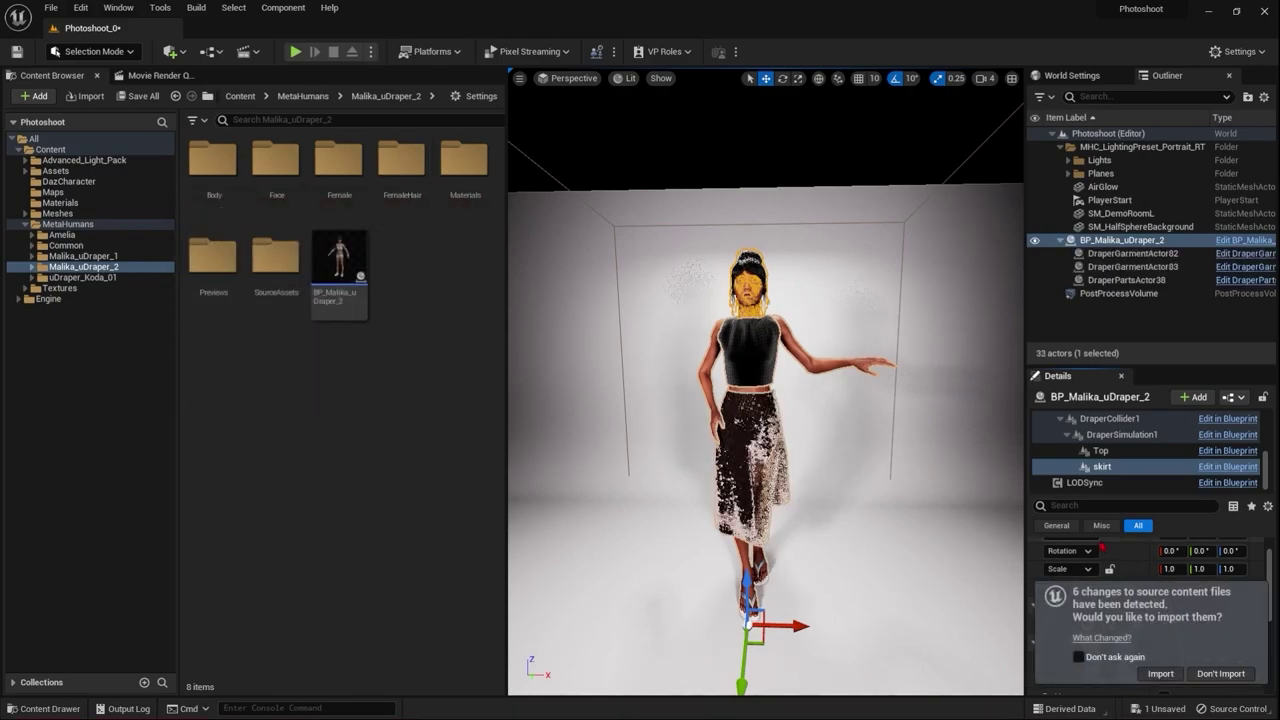
right_click_drag(799, 528, 876, 499)
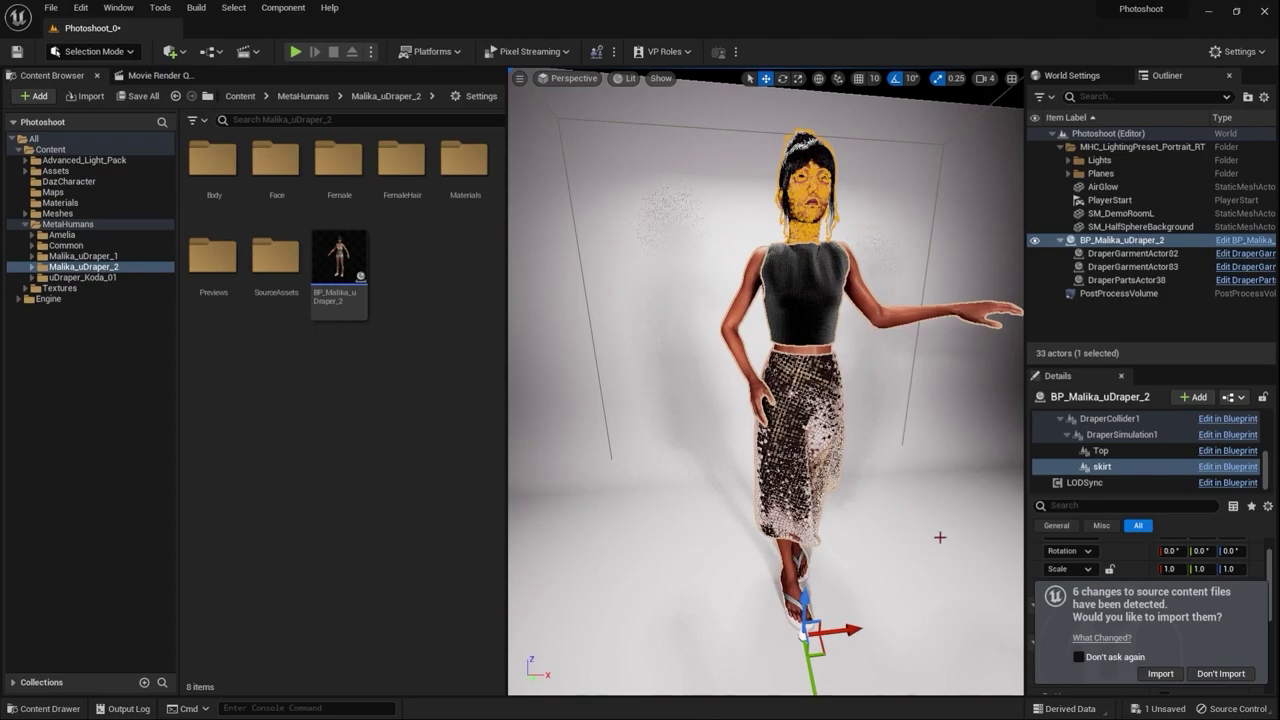
left_click(1160, 673)
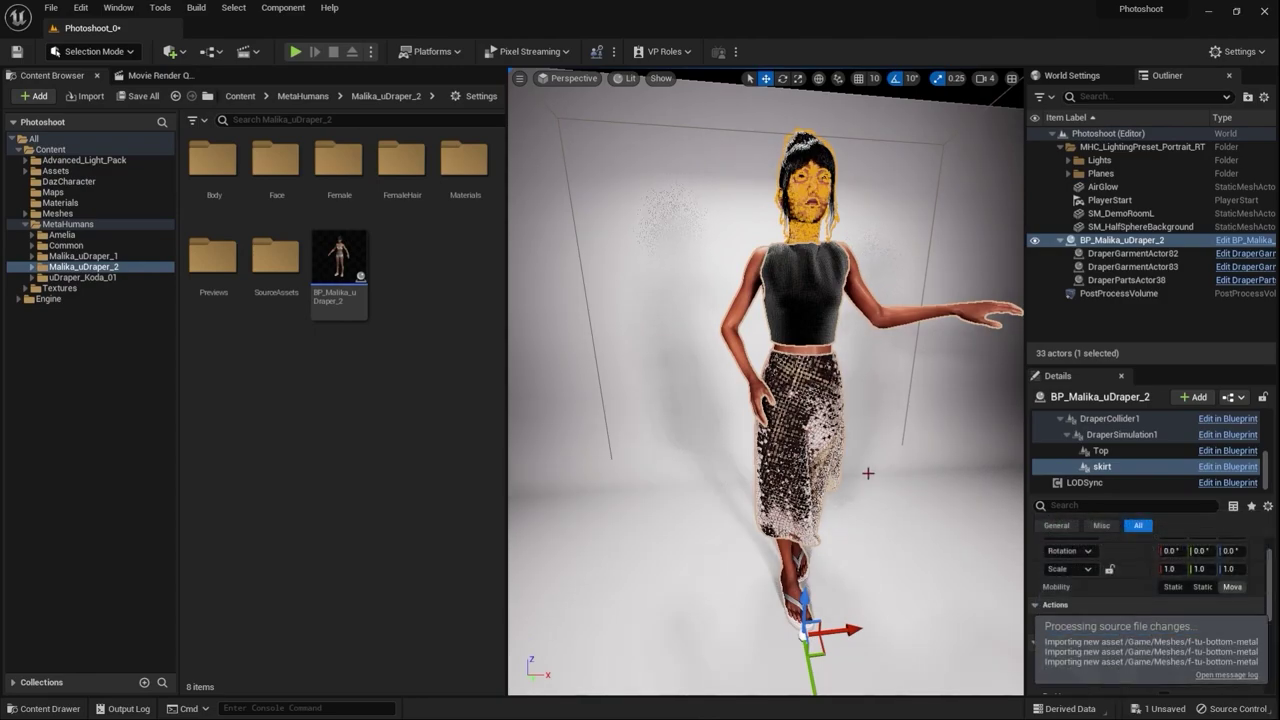
right_click_drag(868, 473, 863, 463)
scroll(1130, 590, "down", 4)
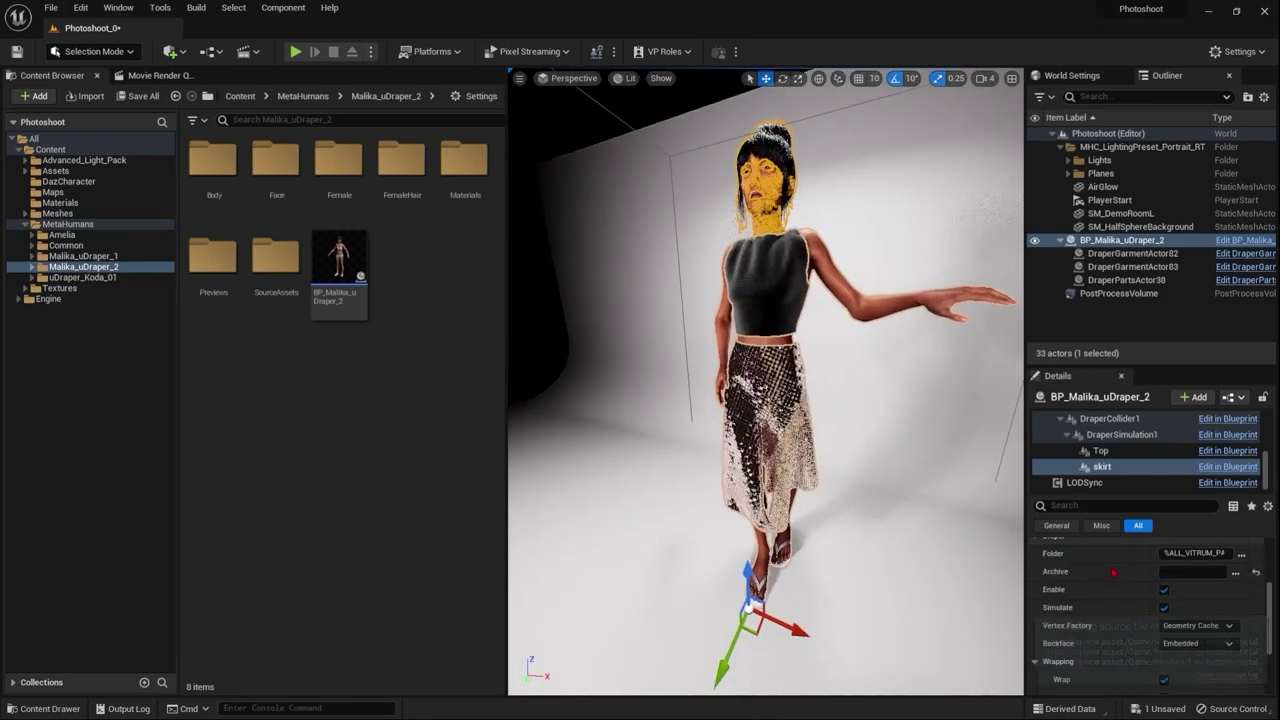
Step: Turn off garment wrapping to restart the cloth simulation
left_click(1163, 616)
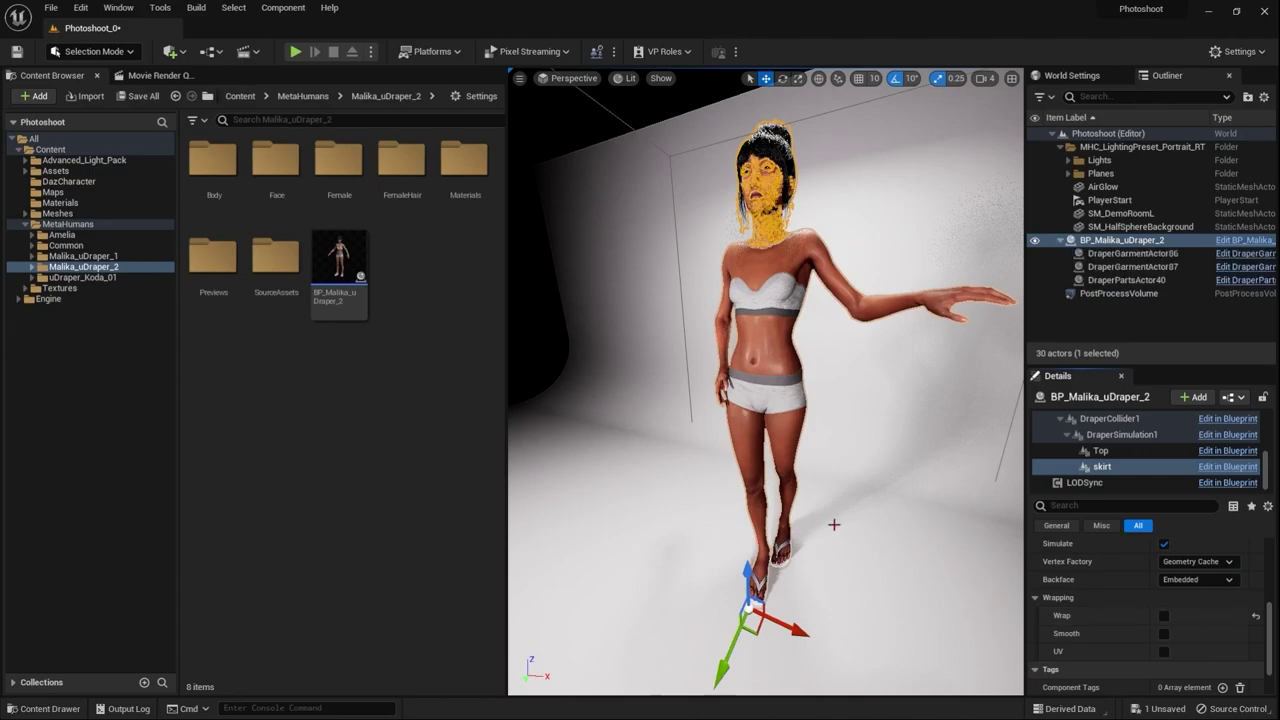
scroll(840, 500, "down", 3)
scroll(835, 478, "up", 5)
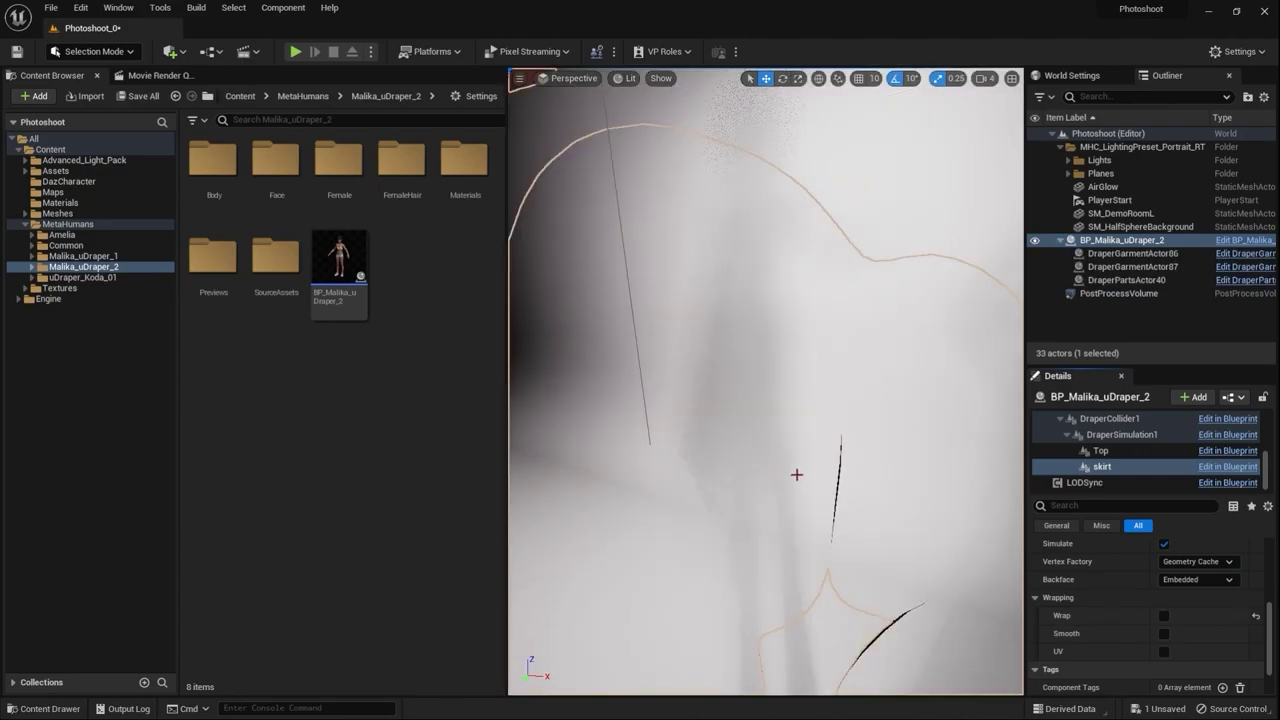
scroll(797, 474, "down", 2)
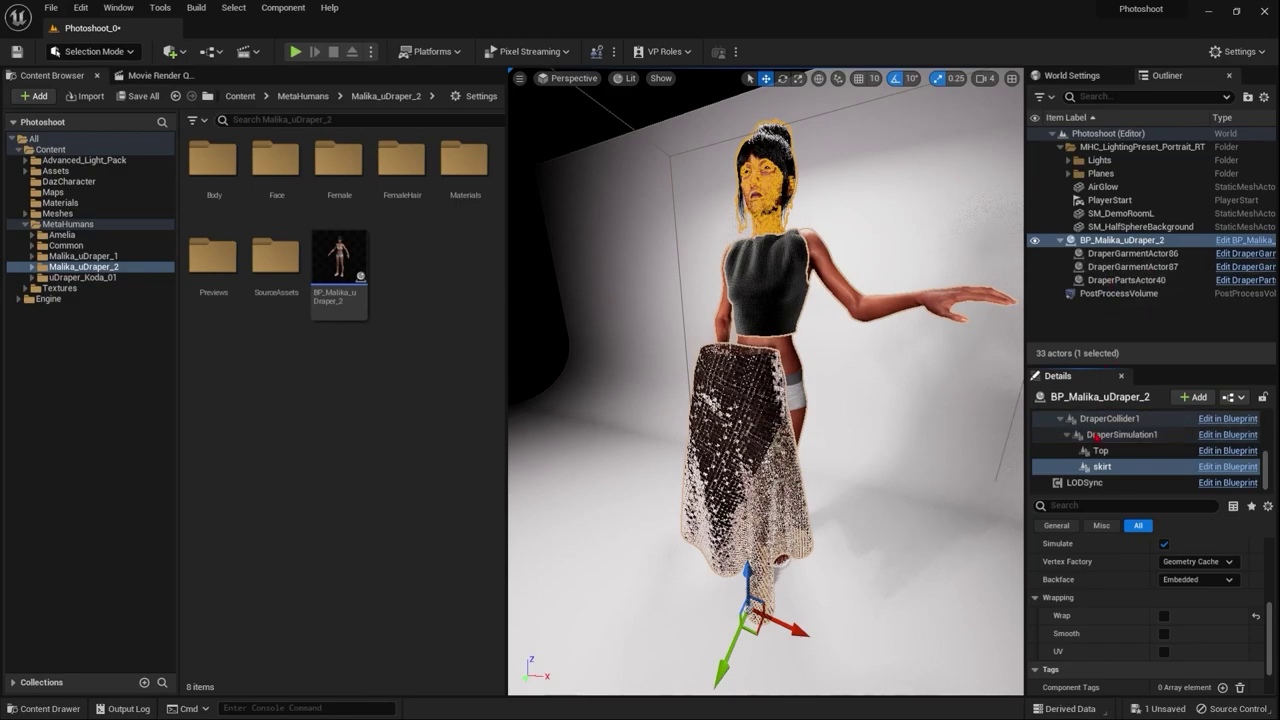
scroll(1097, 439, "up", 1)
scroll(1097, 439, "up", 5)
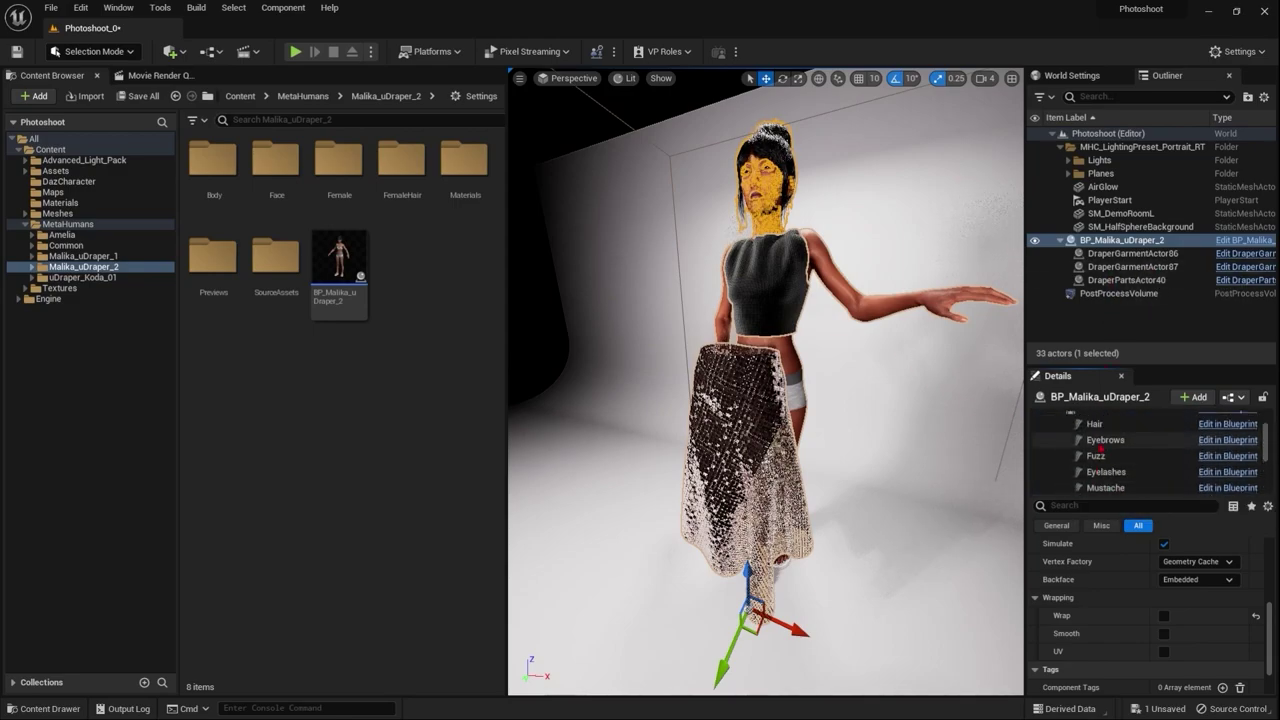
Step: Clear the Body component's animation so Malika returns to A-pose
left_click(1100, 450)
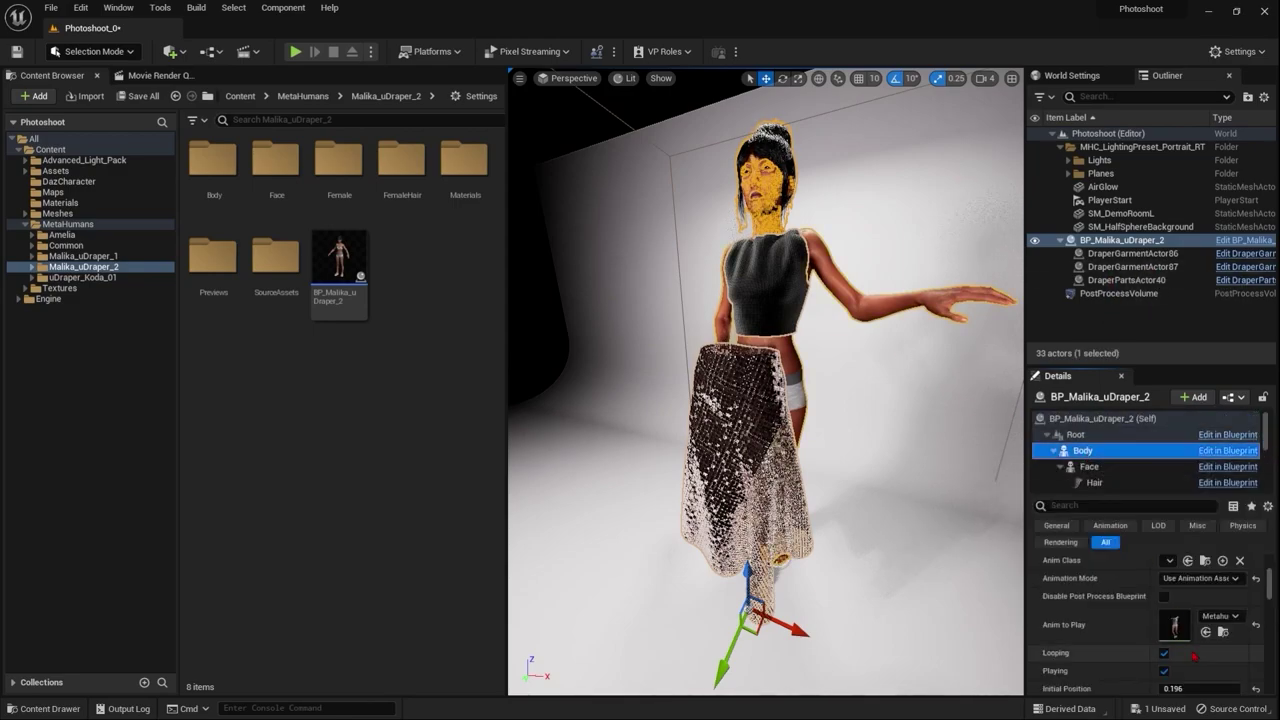
left_click(1254, 625)
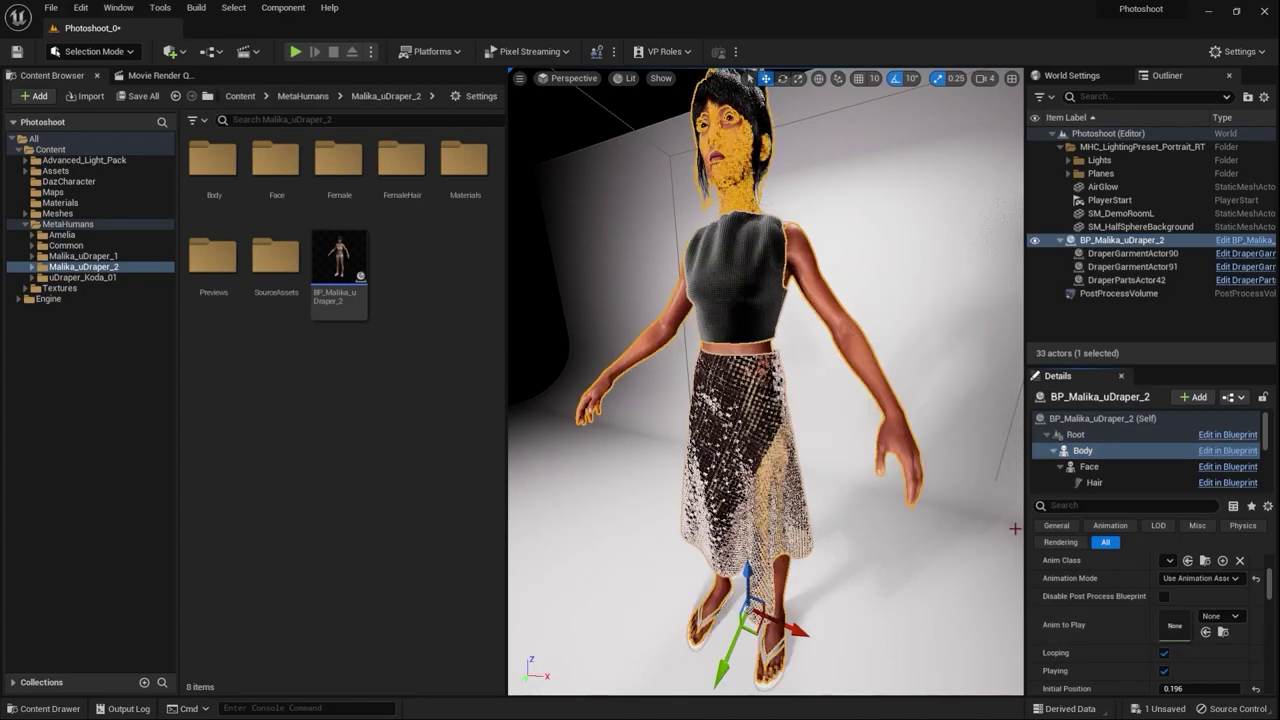
left_click_drag(835, 438, 795, 425, "alt")
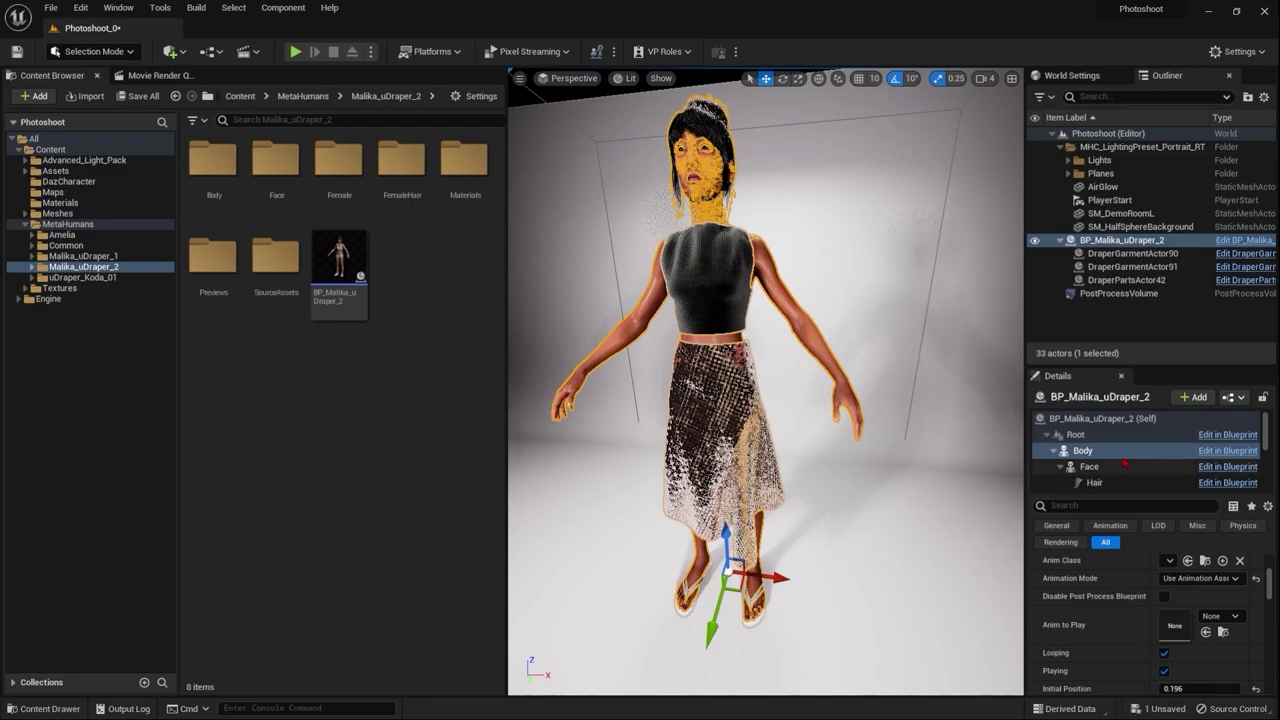
Step: Grade Malika's Top garment to size M with a scale of 0.95
scroll(1180, 462, "down", 4)
scroll(1076, 472, "down", 2)
left_click(1095, 466)
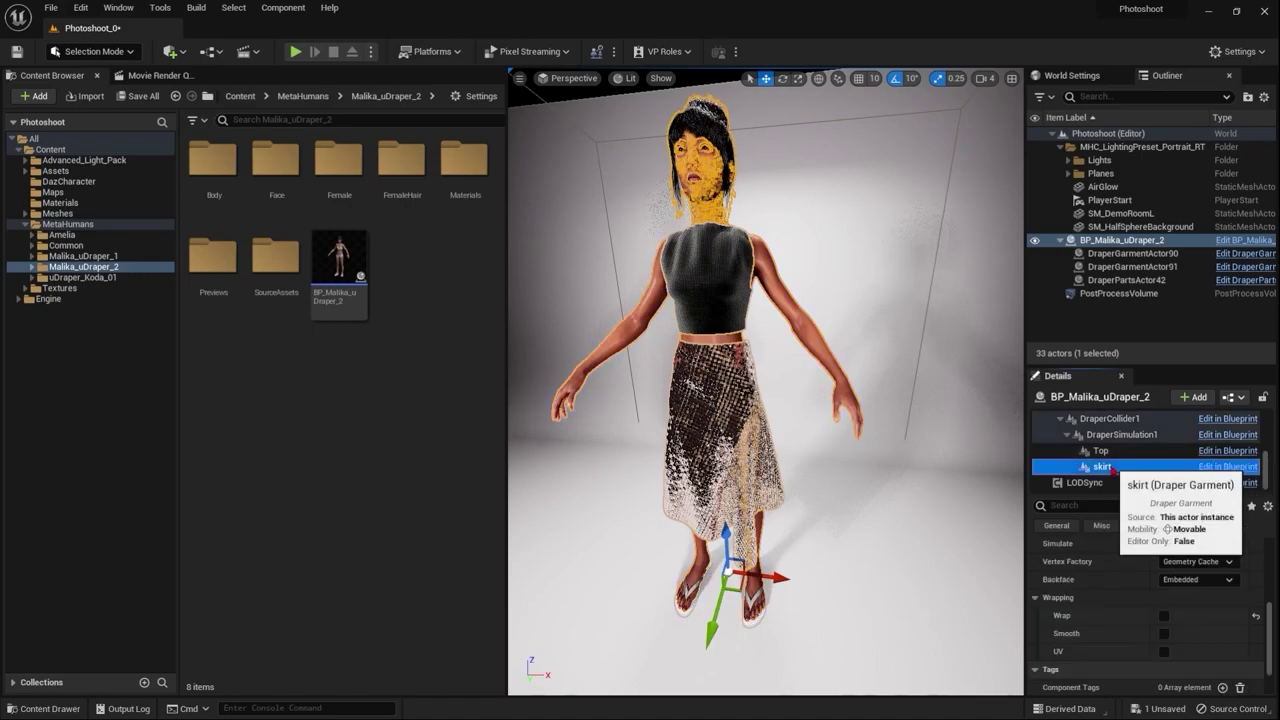
scroll(1130, 553, "up", 5)
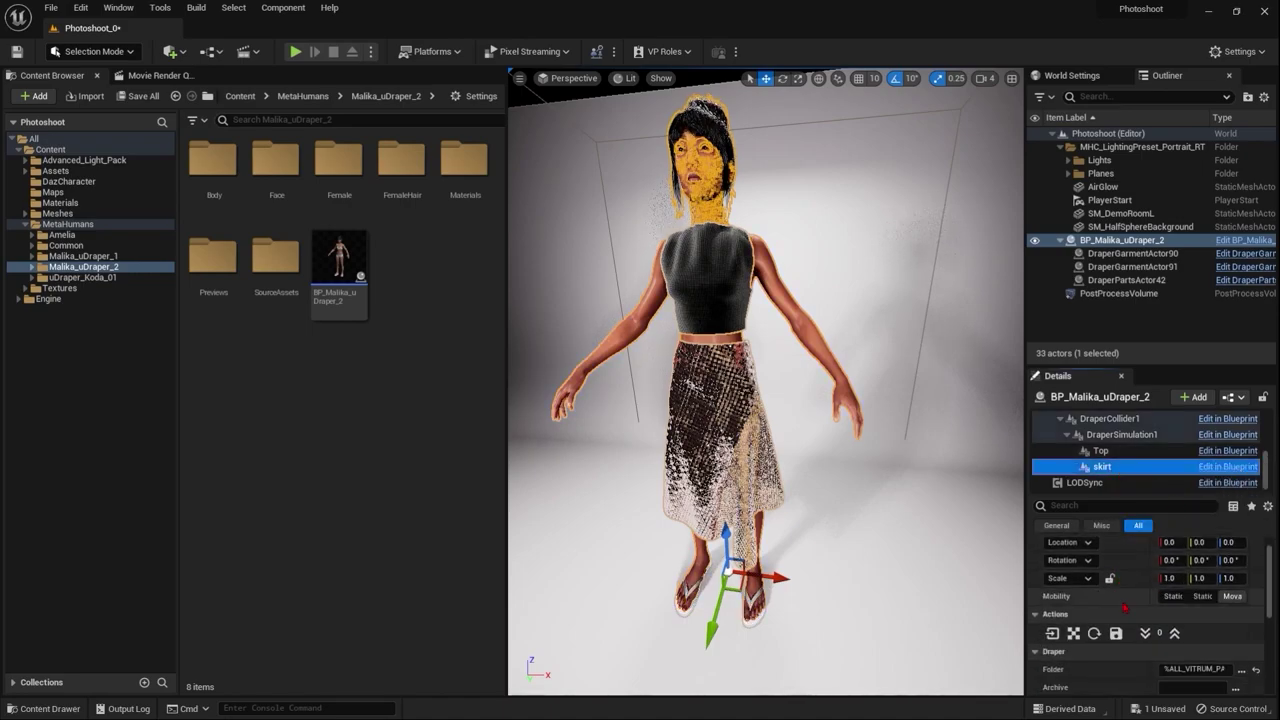
left_click(1100, 450)
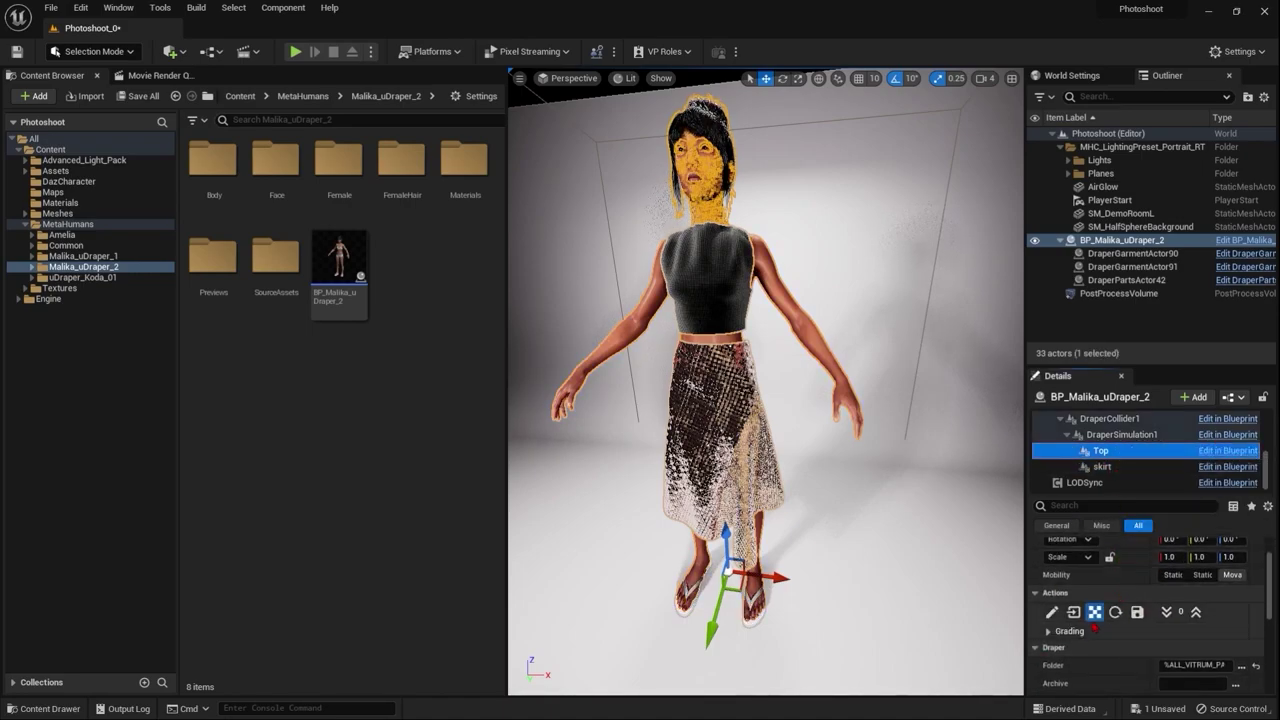
left_click(1049, 632)
scroll(1157, 607, "down", 2)
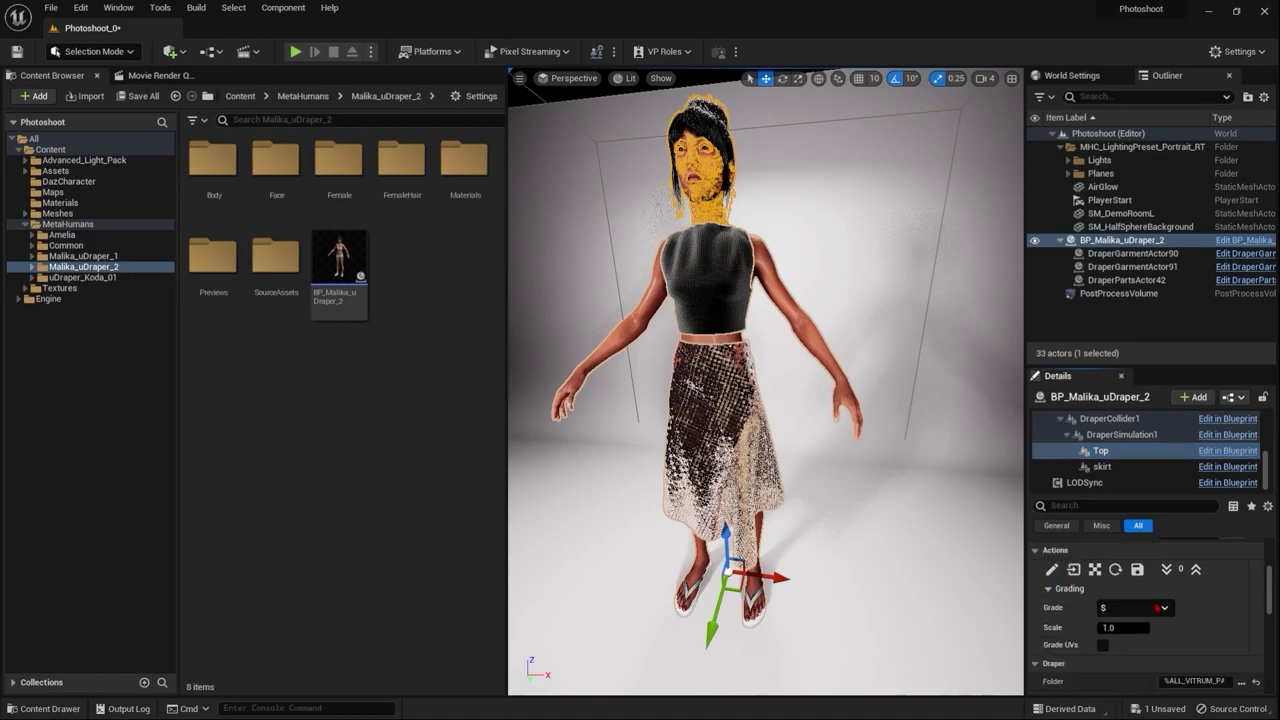
left_click(1158, 607)
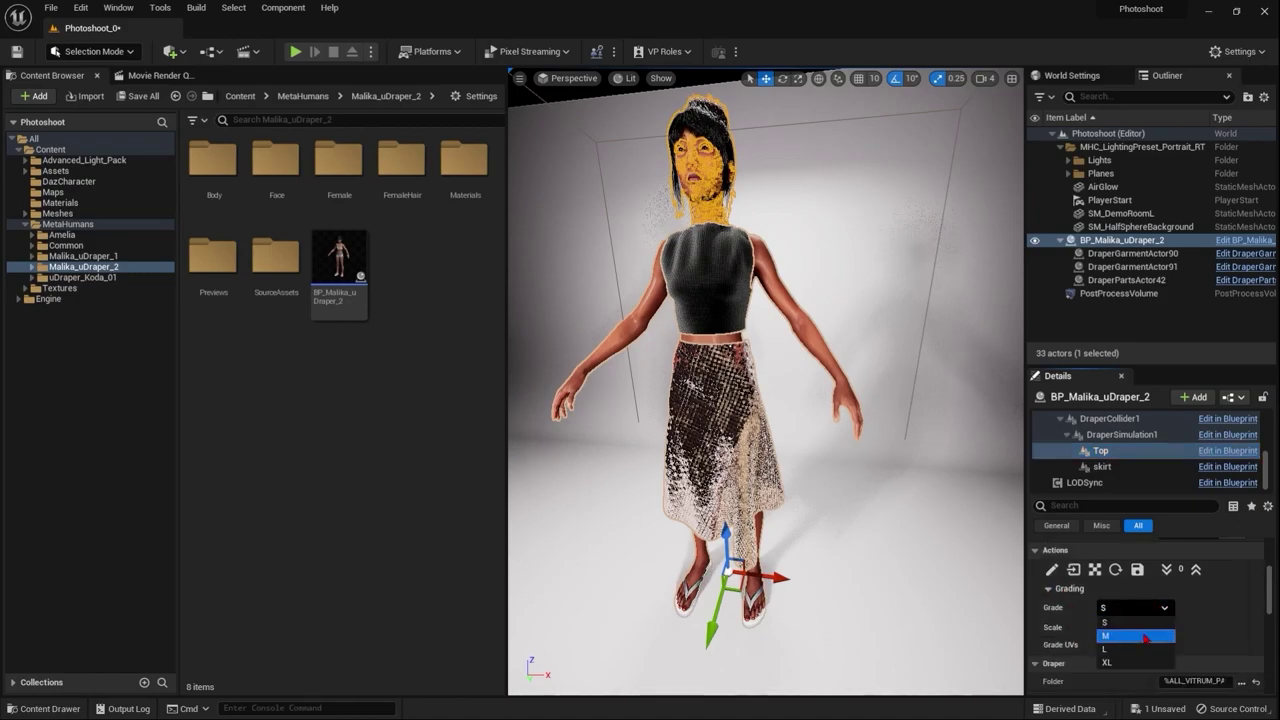
left_click(1140, 621)
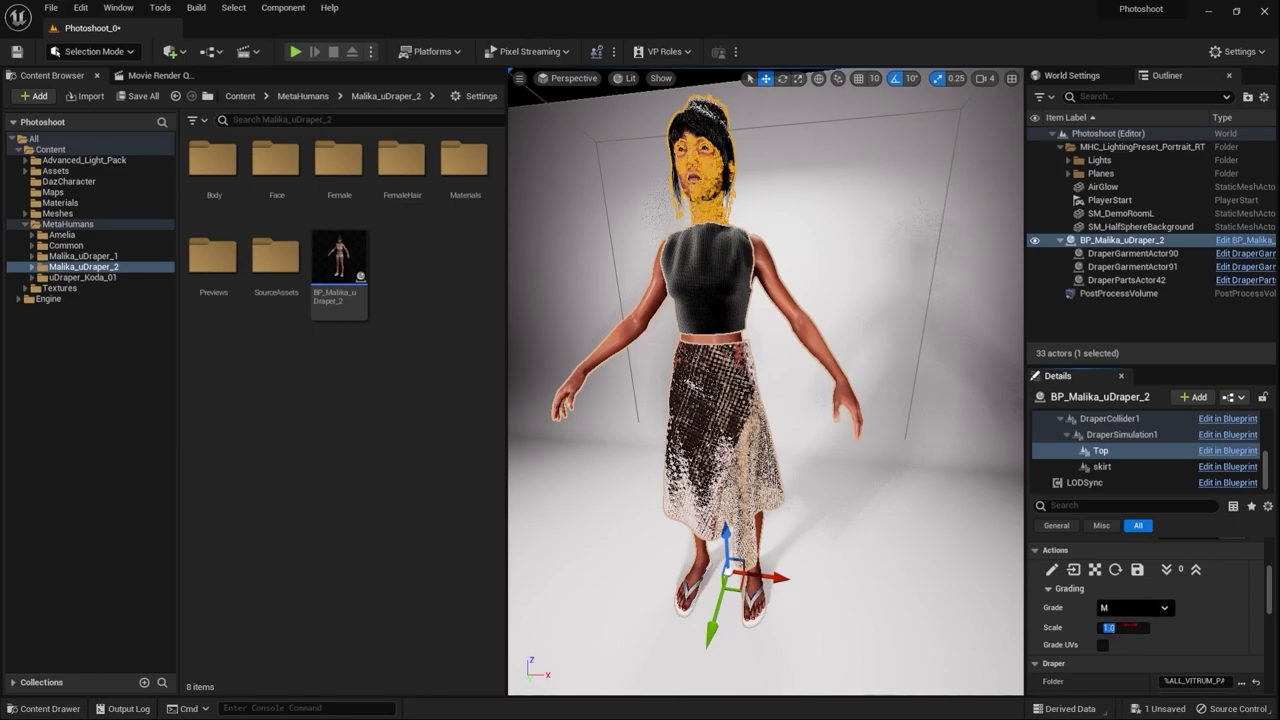
type("5")
key("Return")
left_click(1076, 599)
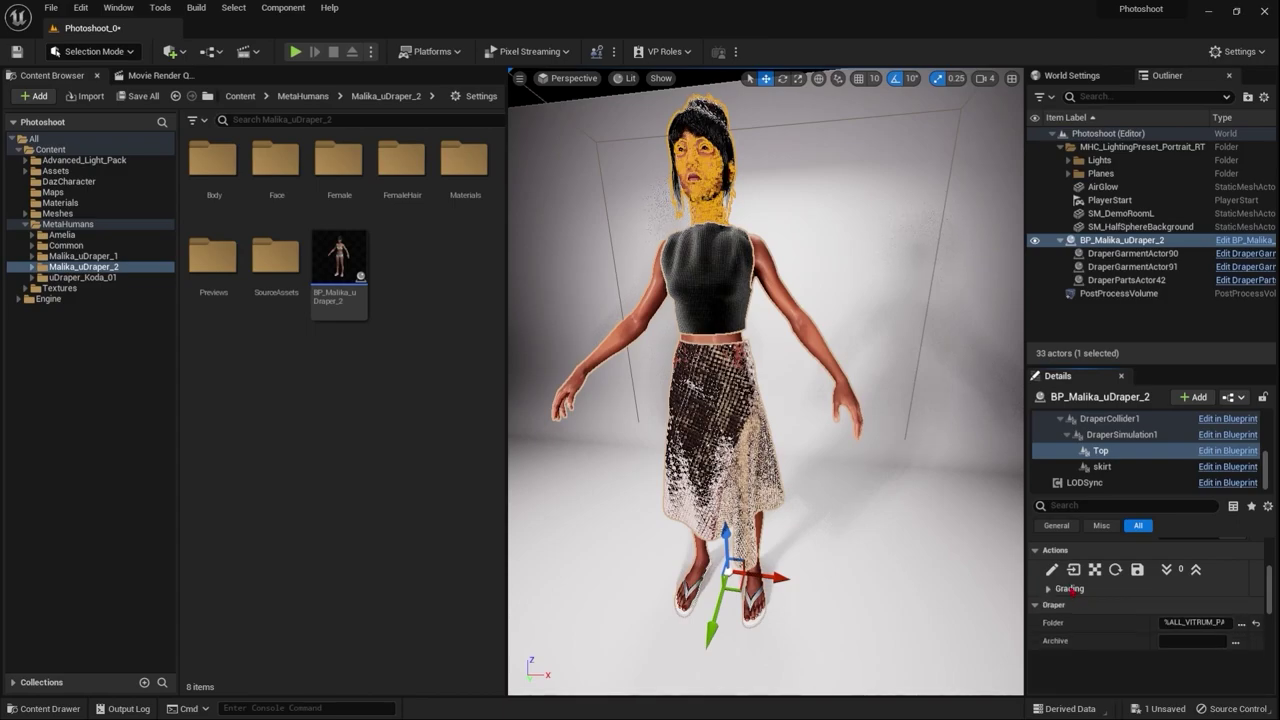
Step: Set DraperGarment's folder to f-tu-bottom-metallicskirt
left_click(1071, 589)
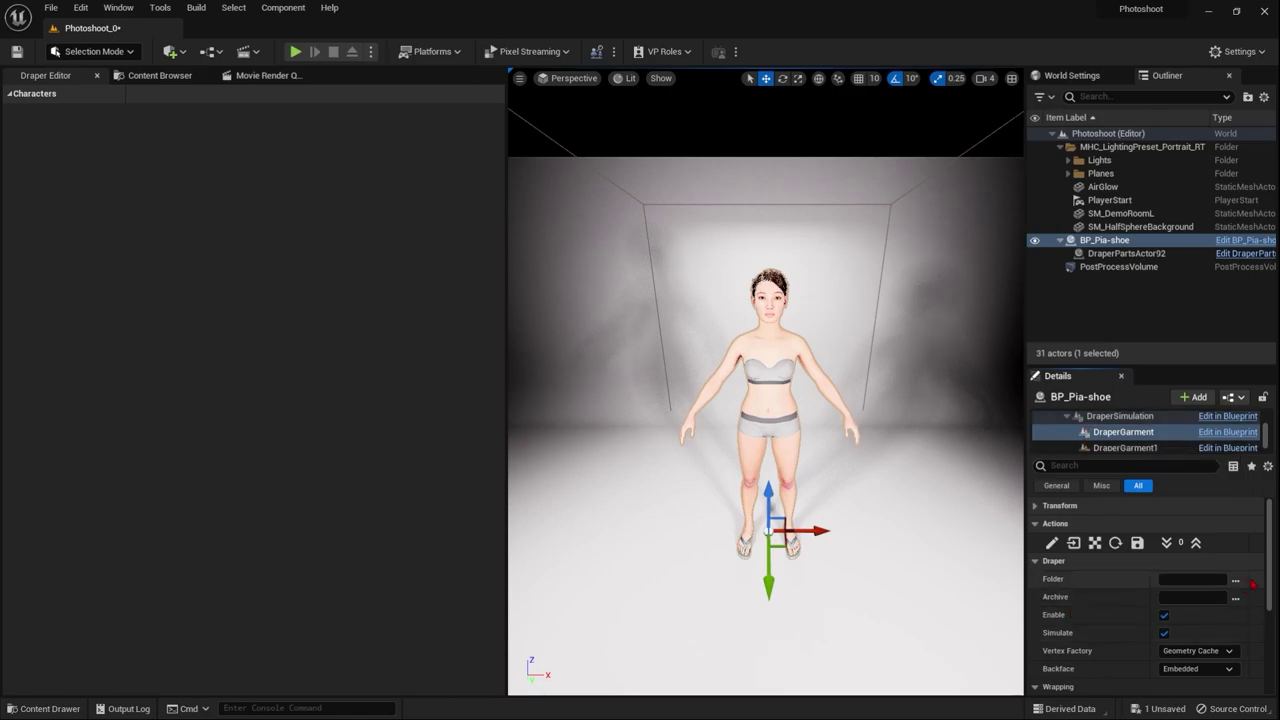
left_click(1236, 582)
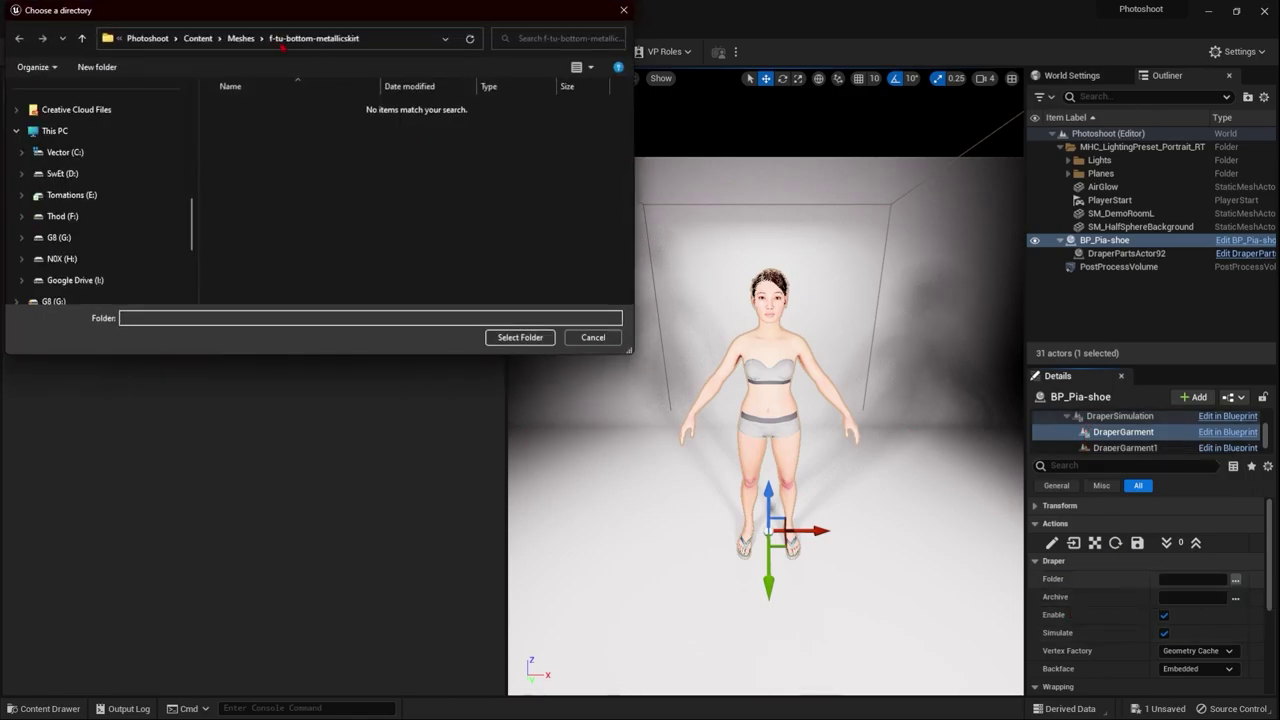
left_click(519, 337)
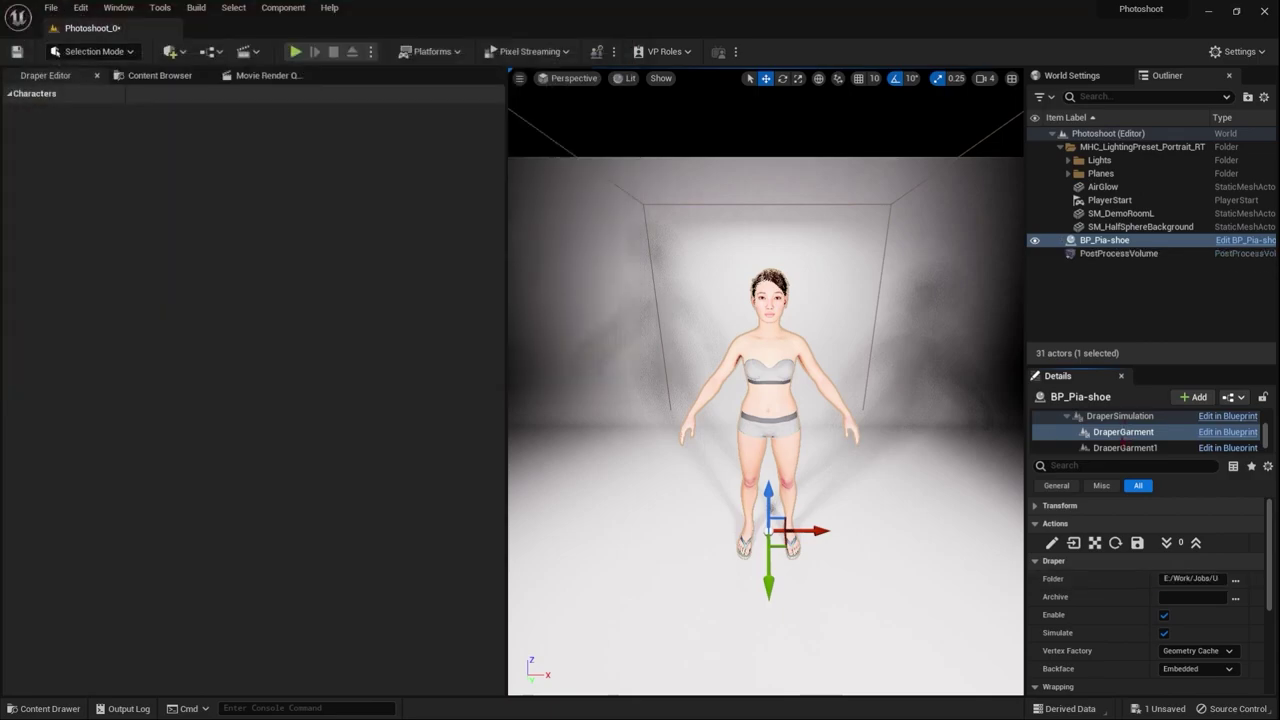
Step: Load the f-tu-top-brallette folder onto DraperGarment1 and start choosing its grade
left_click(1125, 447)
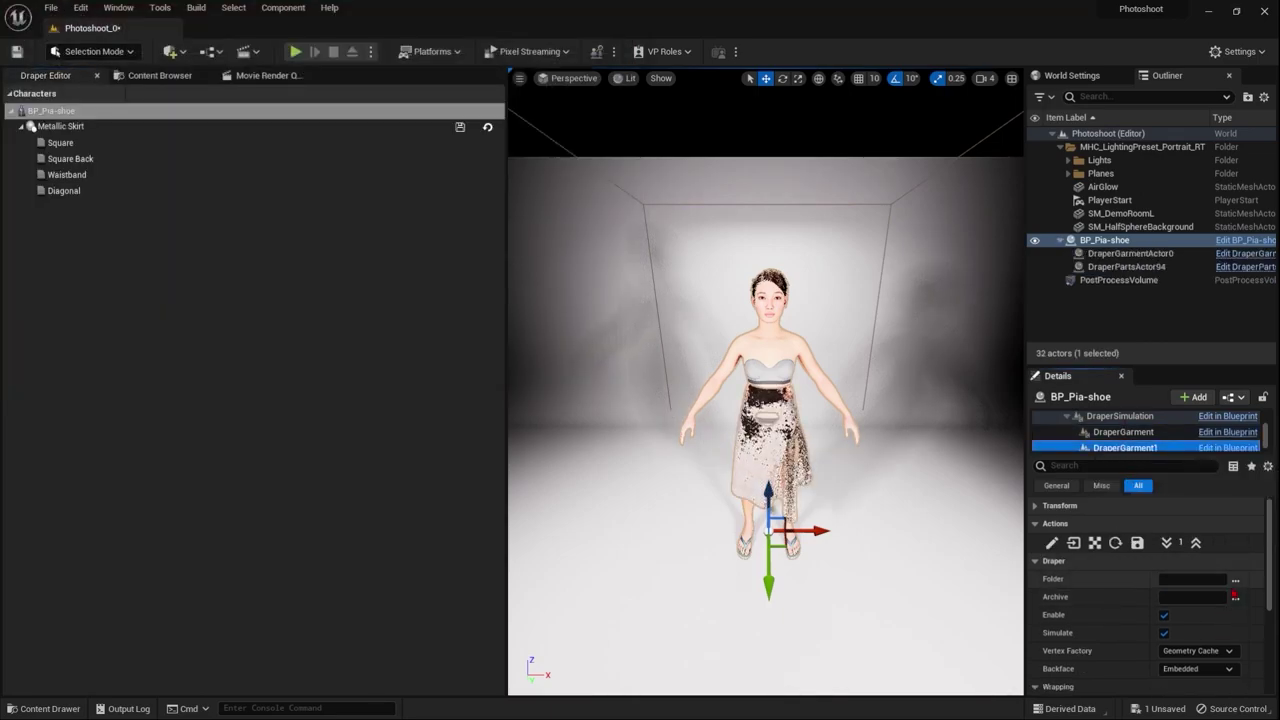
left_click(1236, 579)
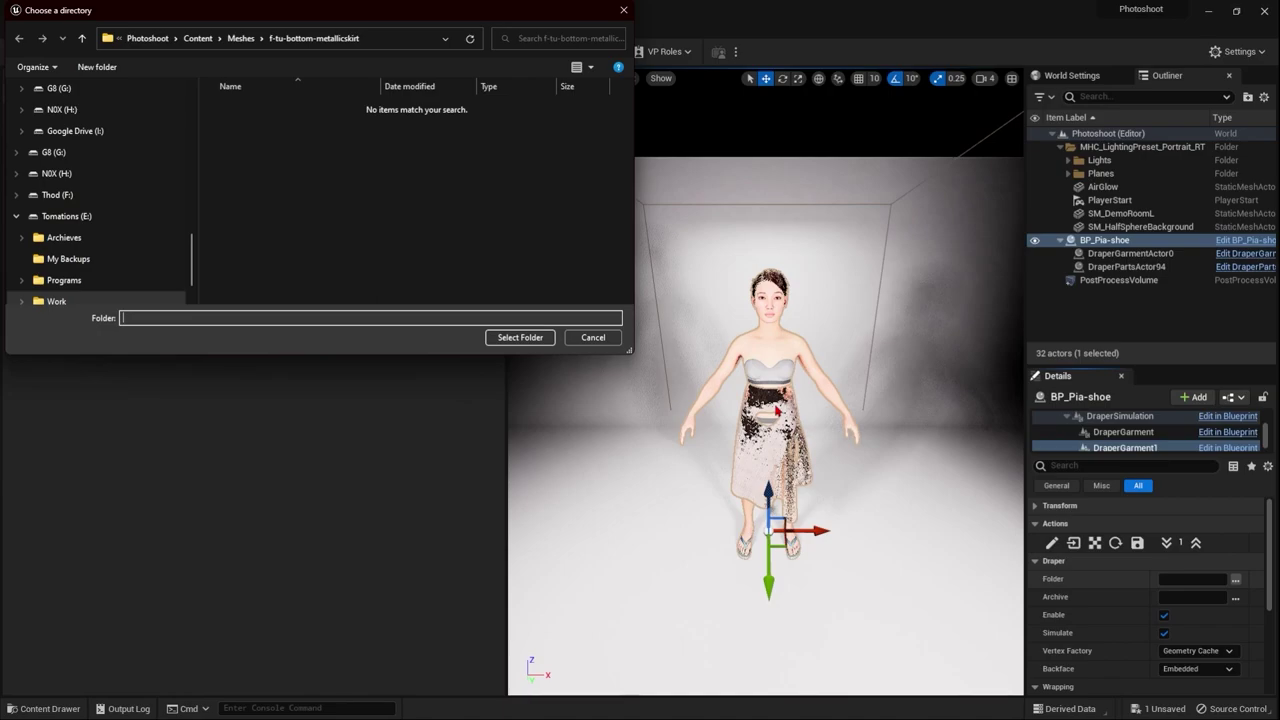
left_click(241, 38)
left_click(259, 128)
double_click(259, 128)
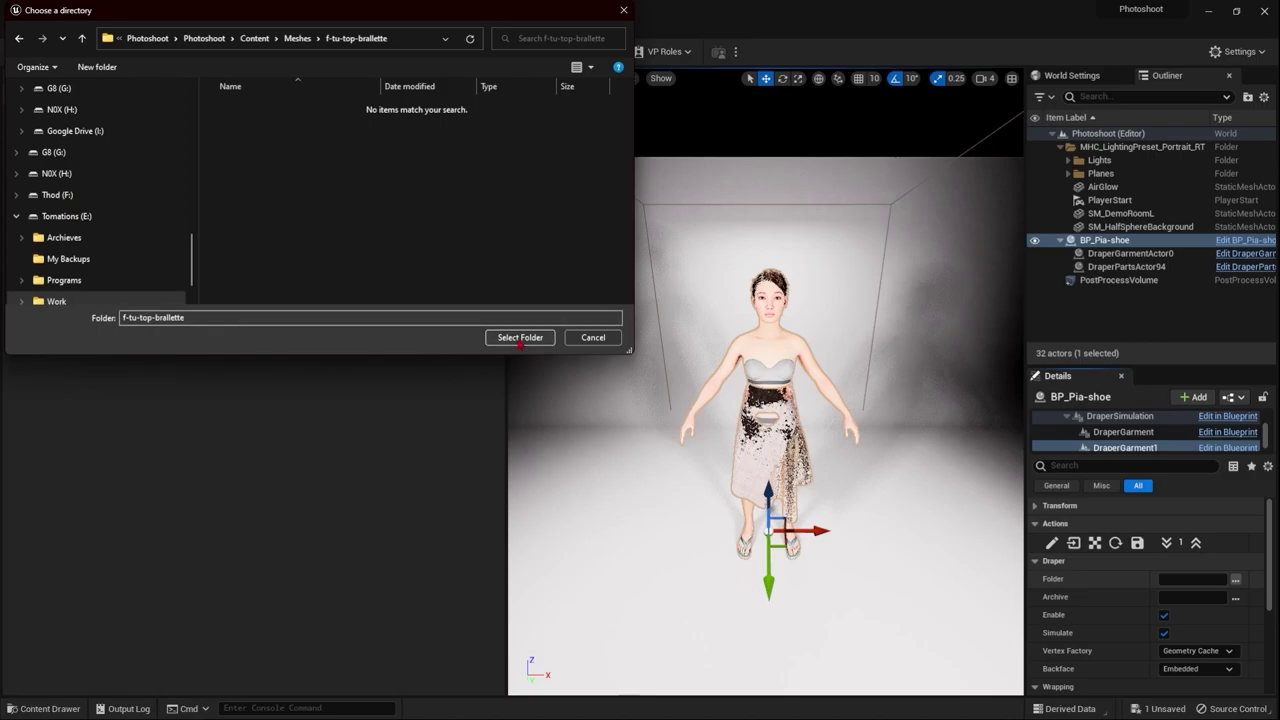
left_click(520, 337)
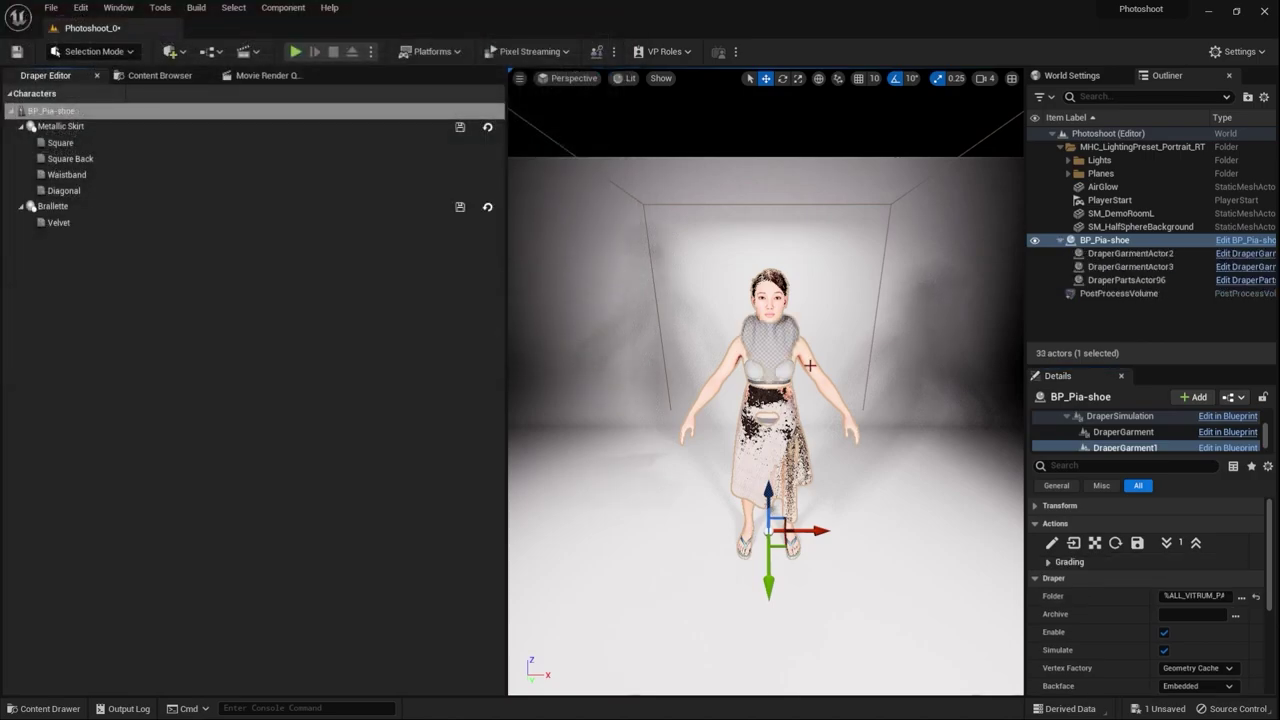
left_click(1051, 543)
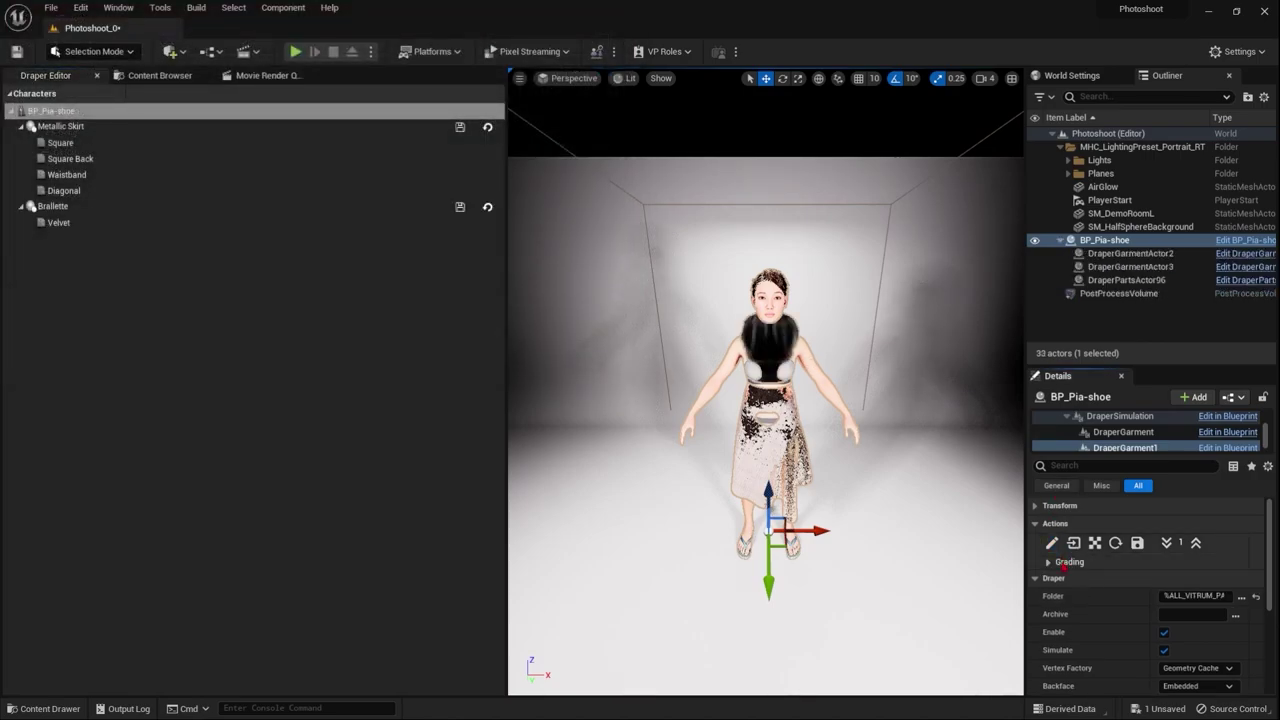
left_click(1133, 581)
Step: Grade the brallette to M, then grade the metallic skirt to M with scale 0.95
left_click(1130, 610)
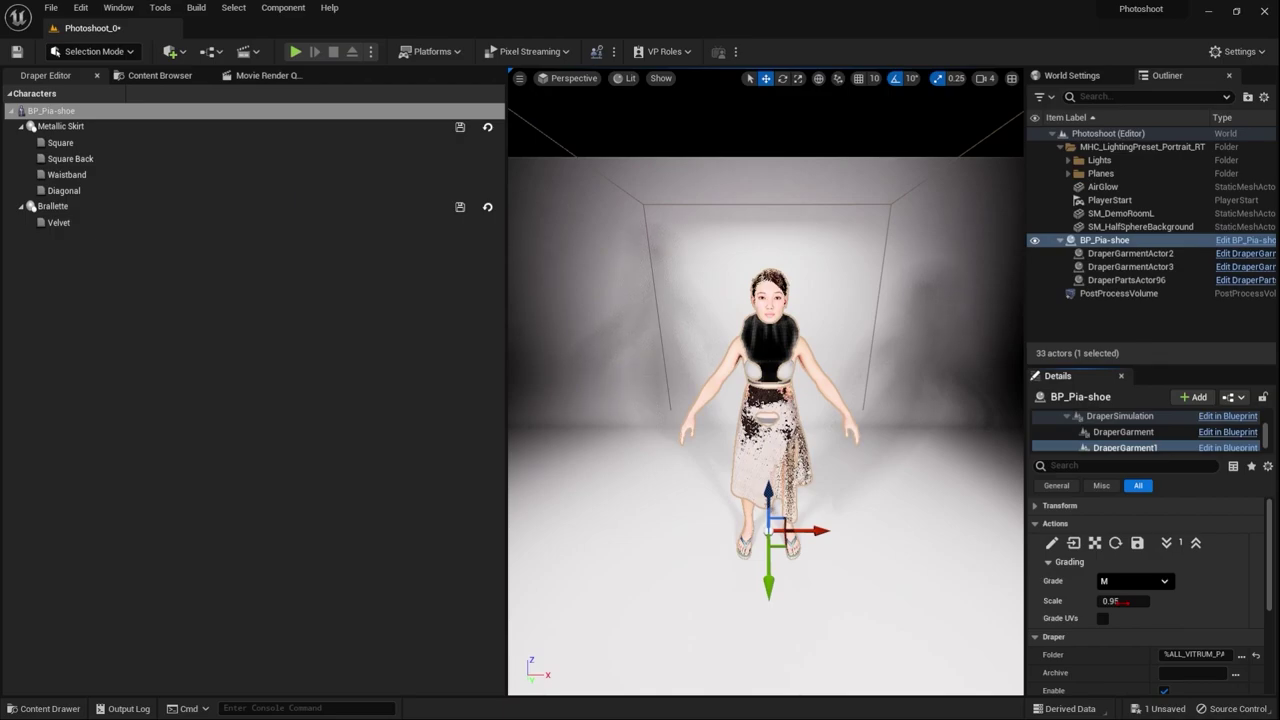
left_click(1123, 432)
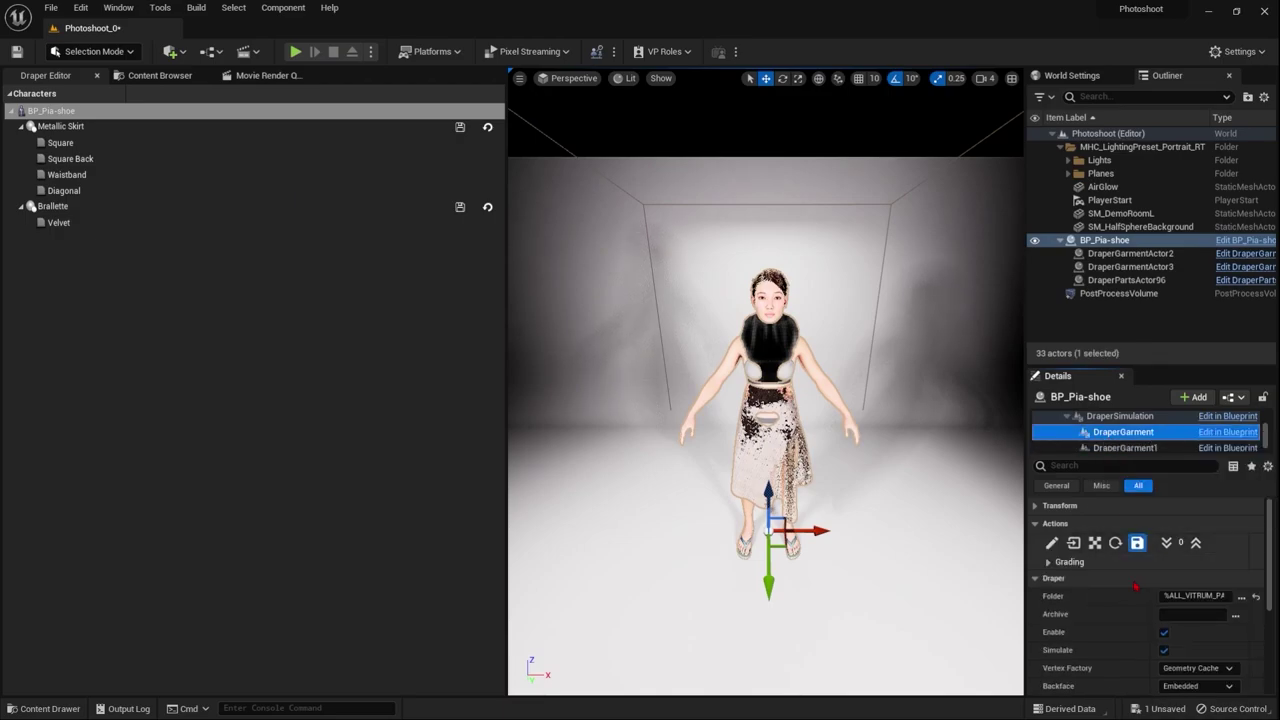
left_click(1125, 581)
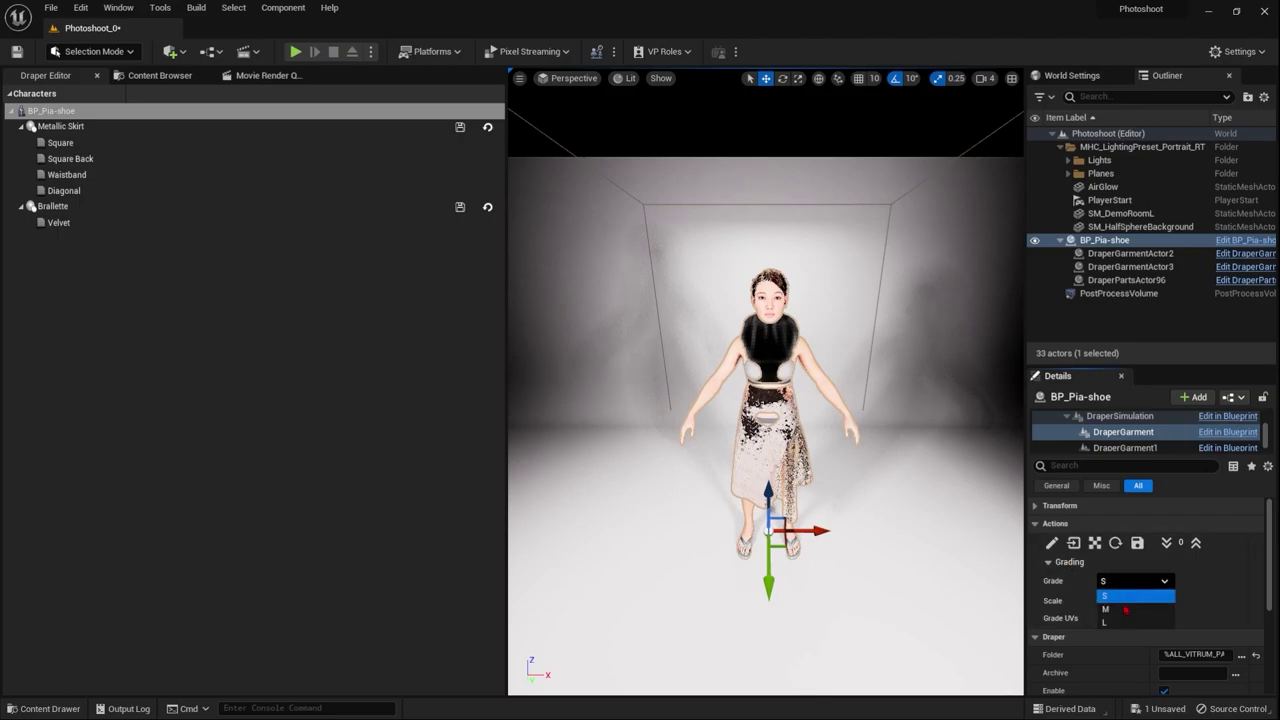
left_click(1122, 600)
type("0.95")
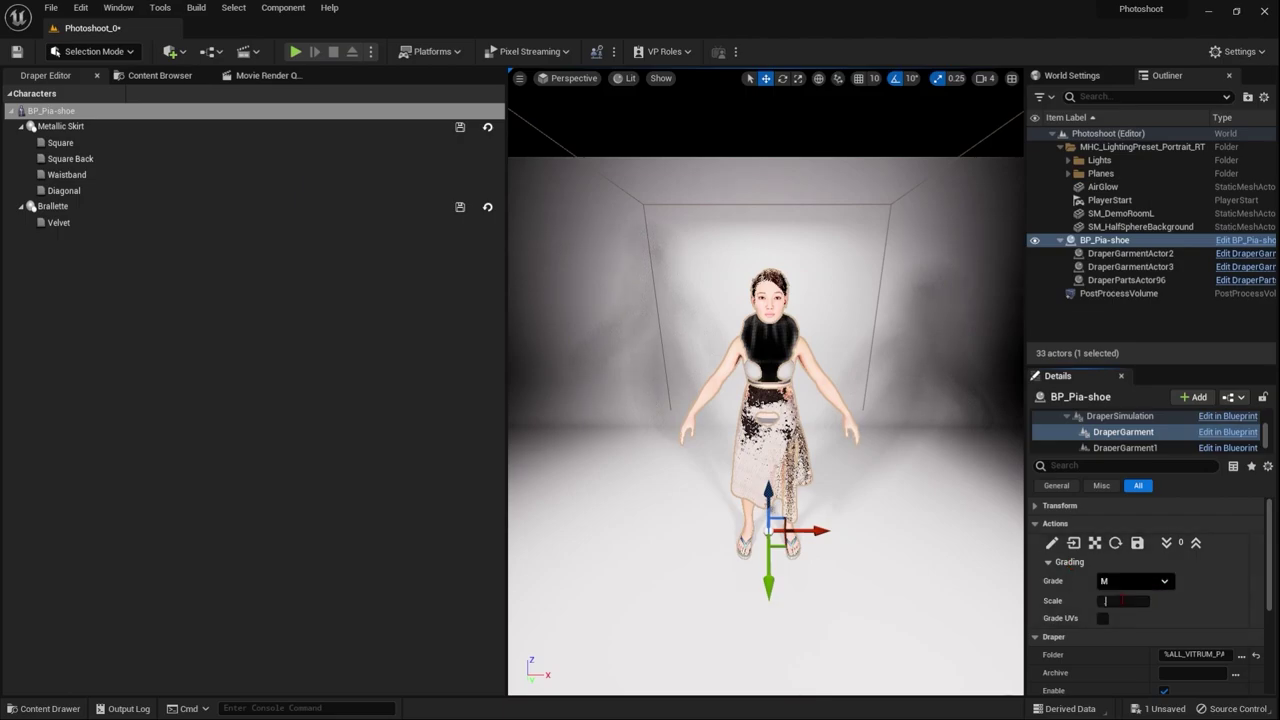
key("Return")
left_click(1067, 593)
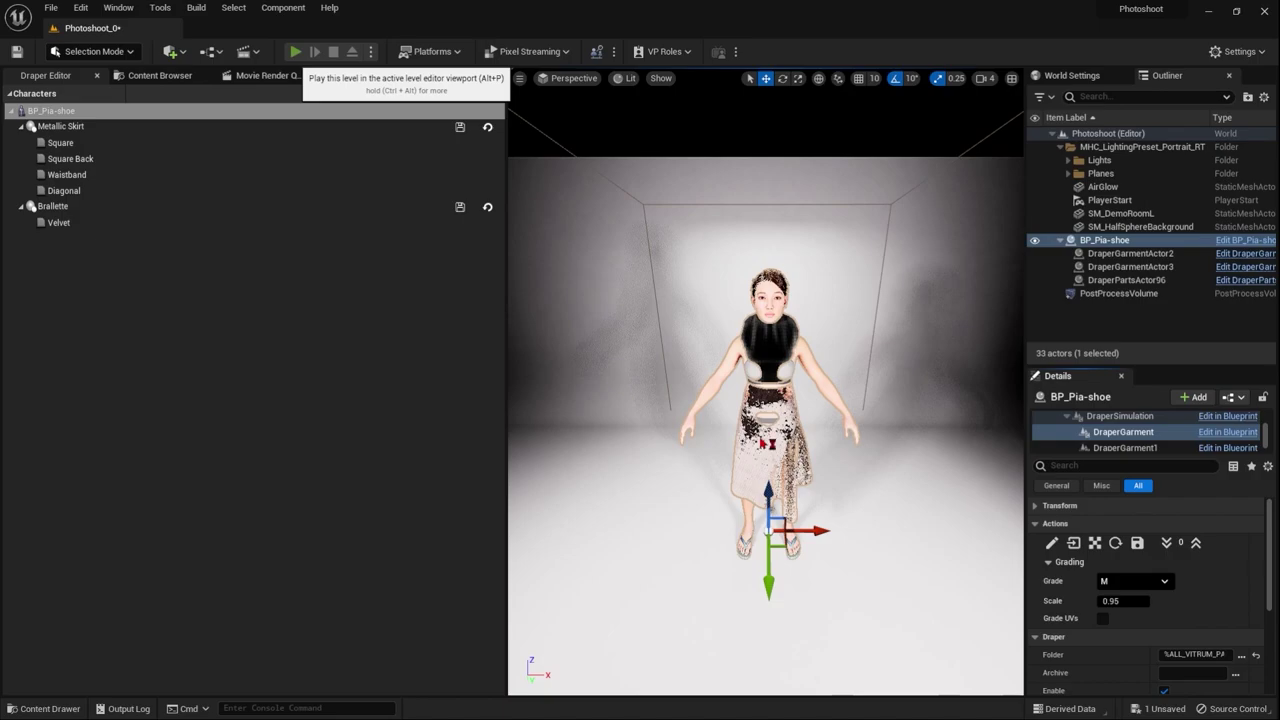
Step: Play the level to preview the cloth draping, then stop the session
left_click(295, 51)
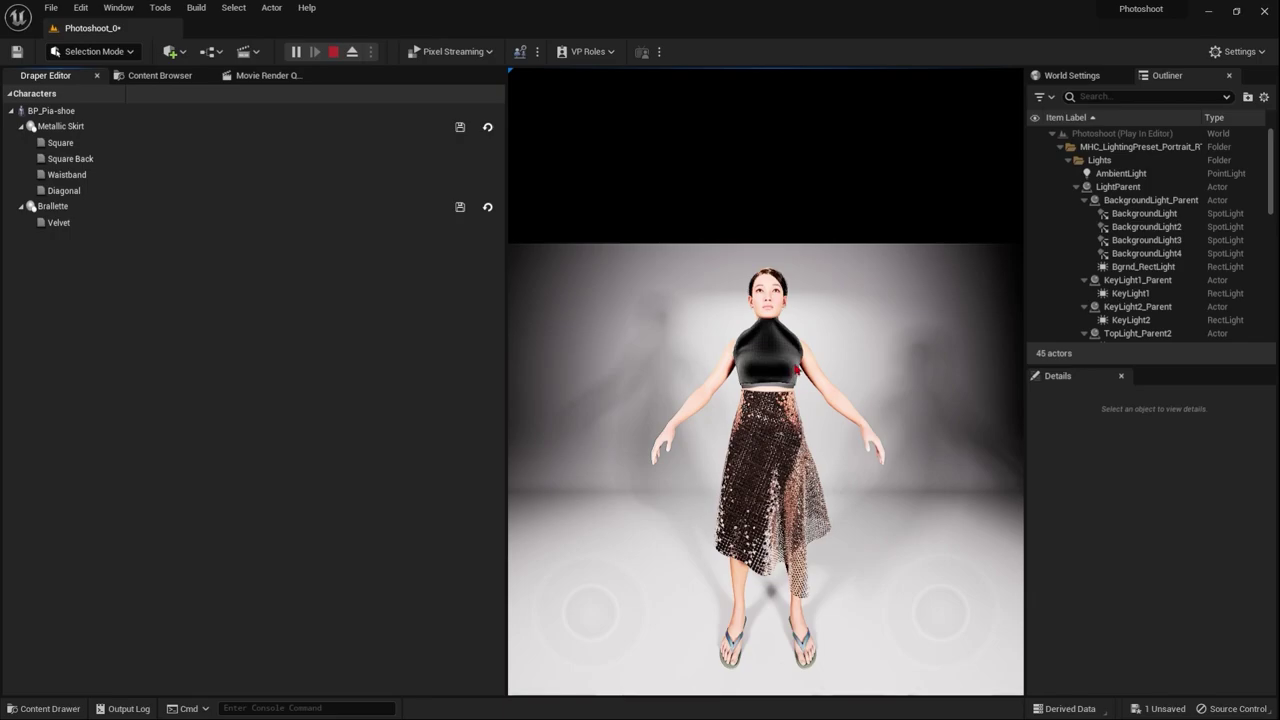
left_click(333, 51)
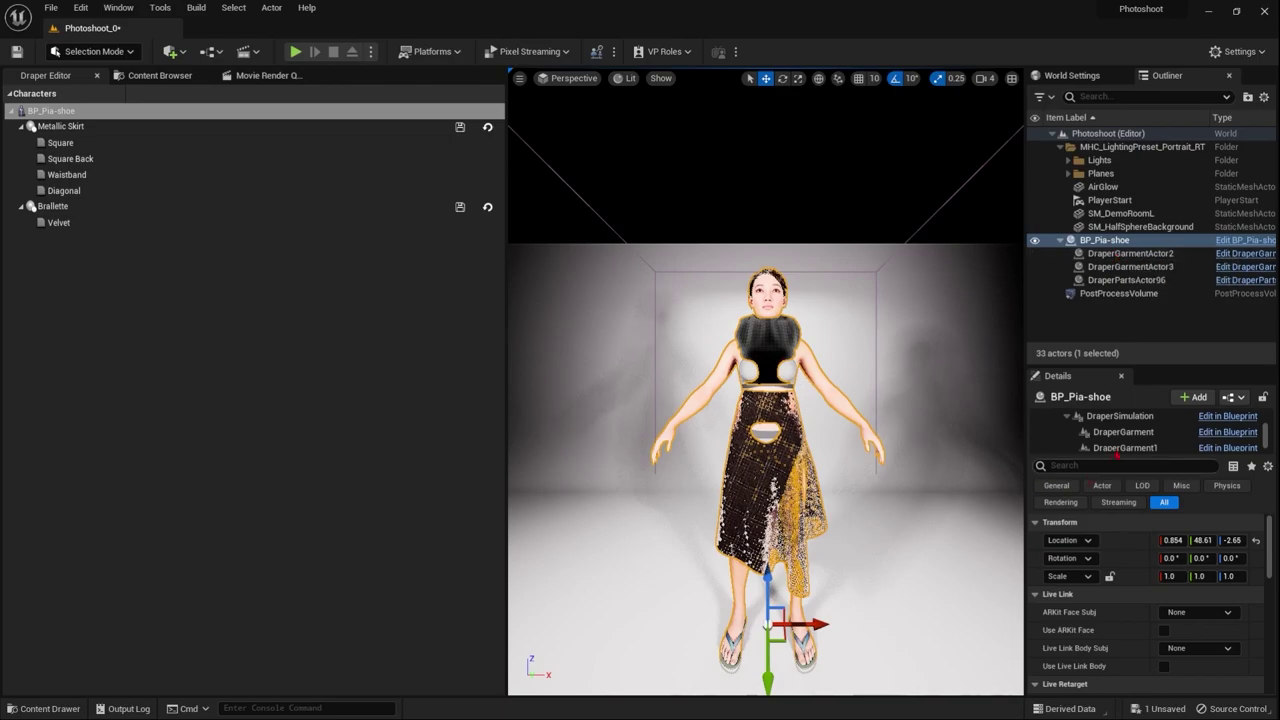
Step: Lower the skirt slightly on Pia's body, then select DraperGarment1 and play the level
left_click(1120, 433)
left_click(1118, 449)
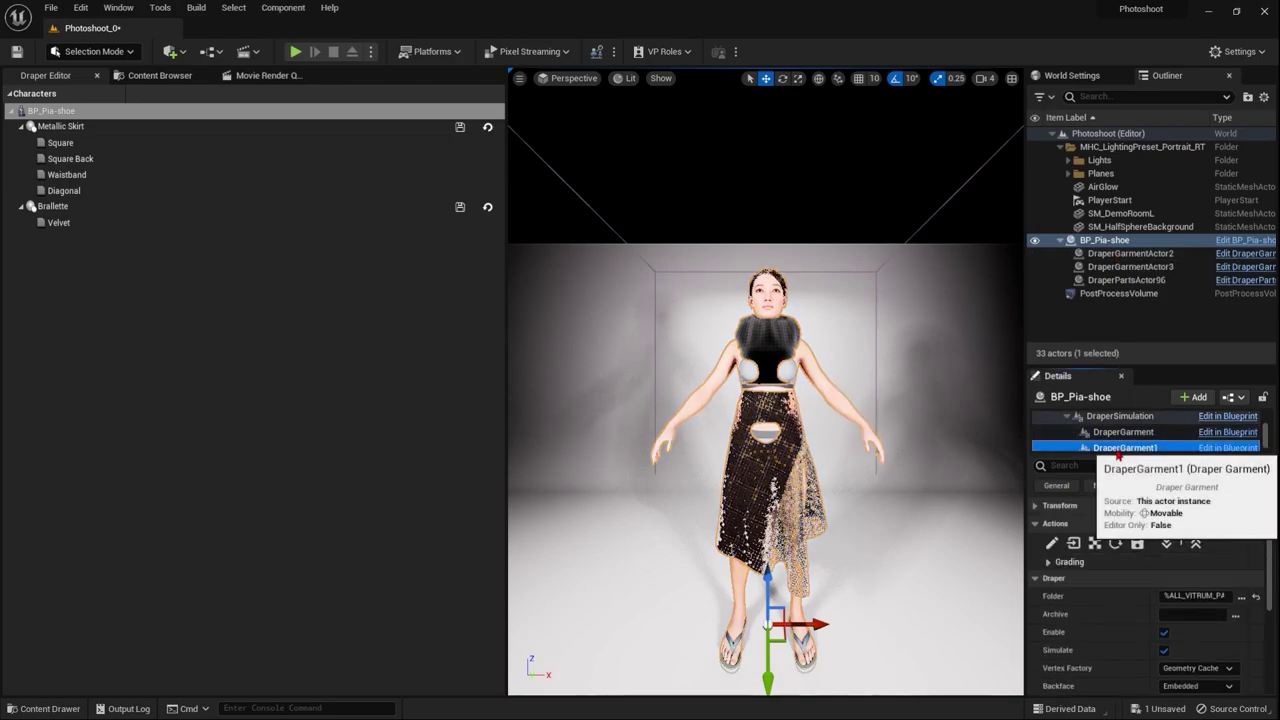
left_click(1120, 432)
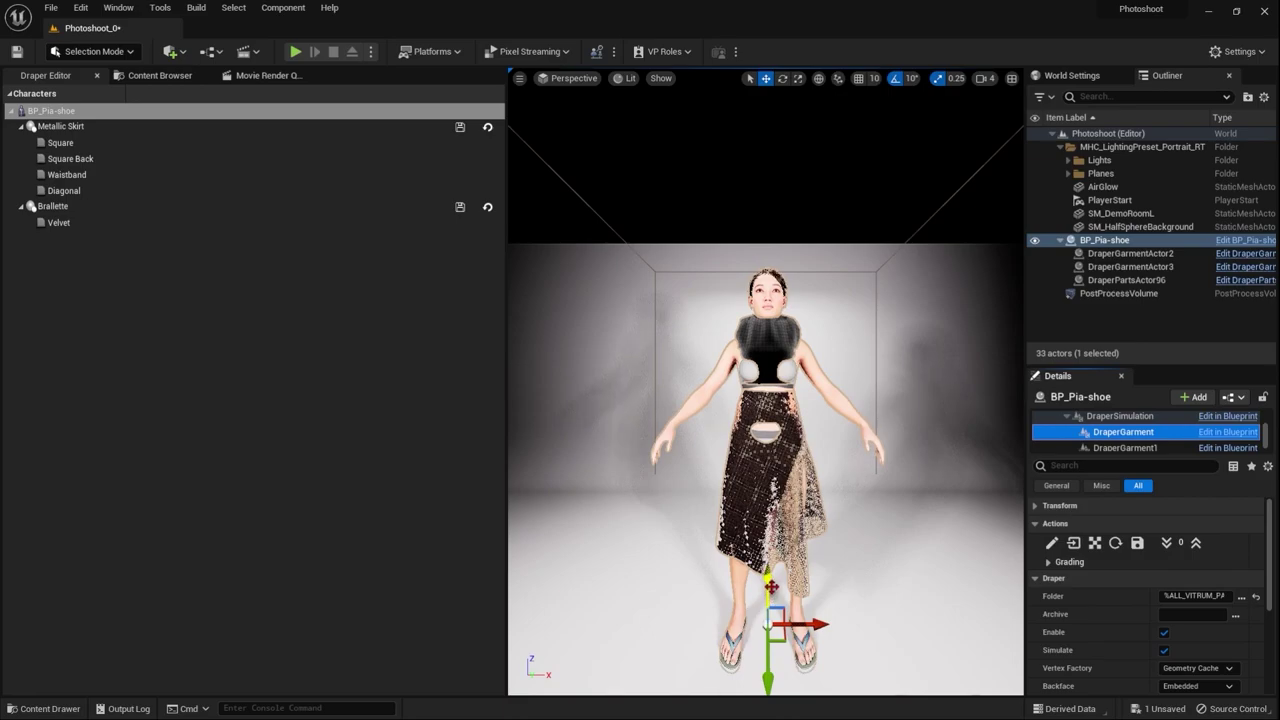
scroll(1157, 620, "down", 3)
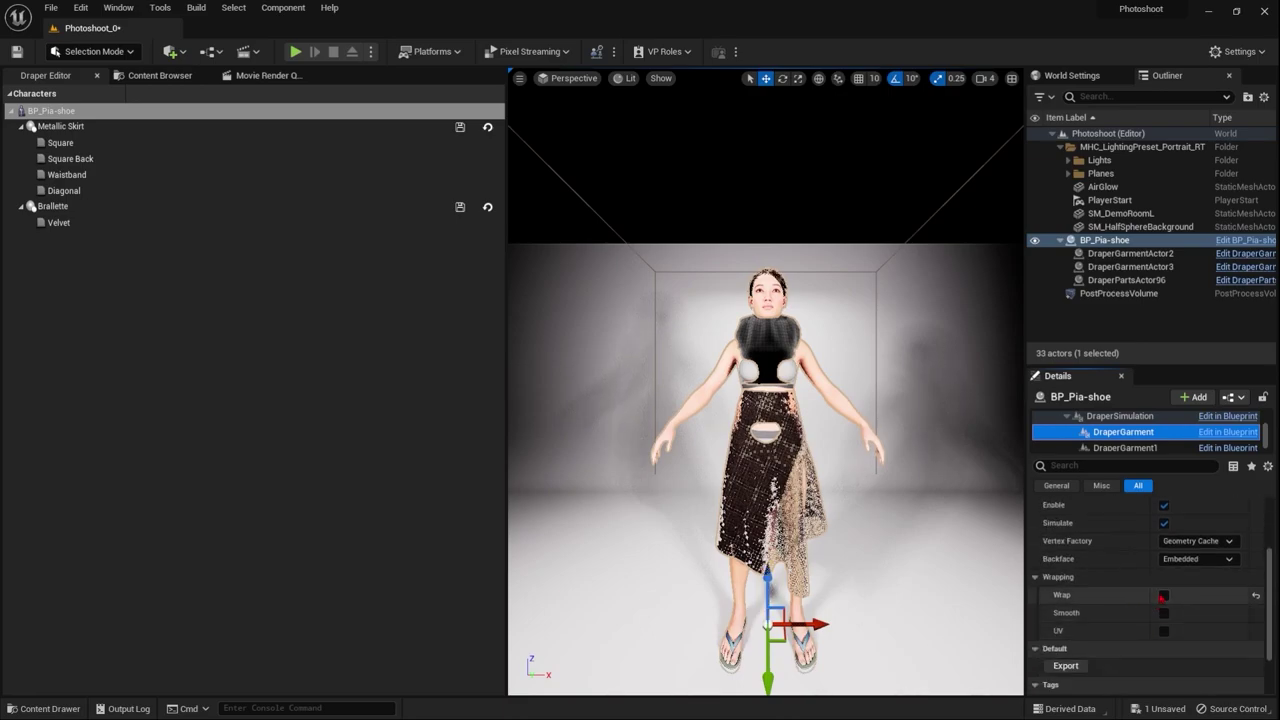
left_click_drag(770, 583, 768, 599)
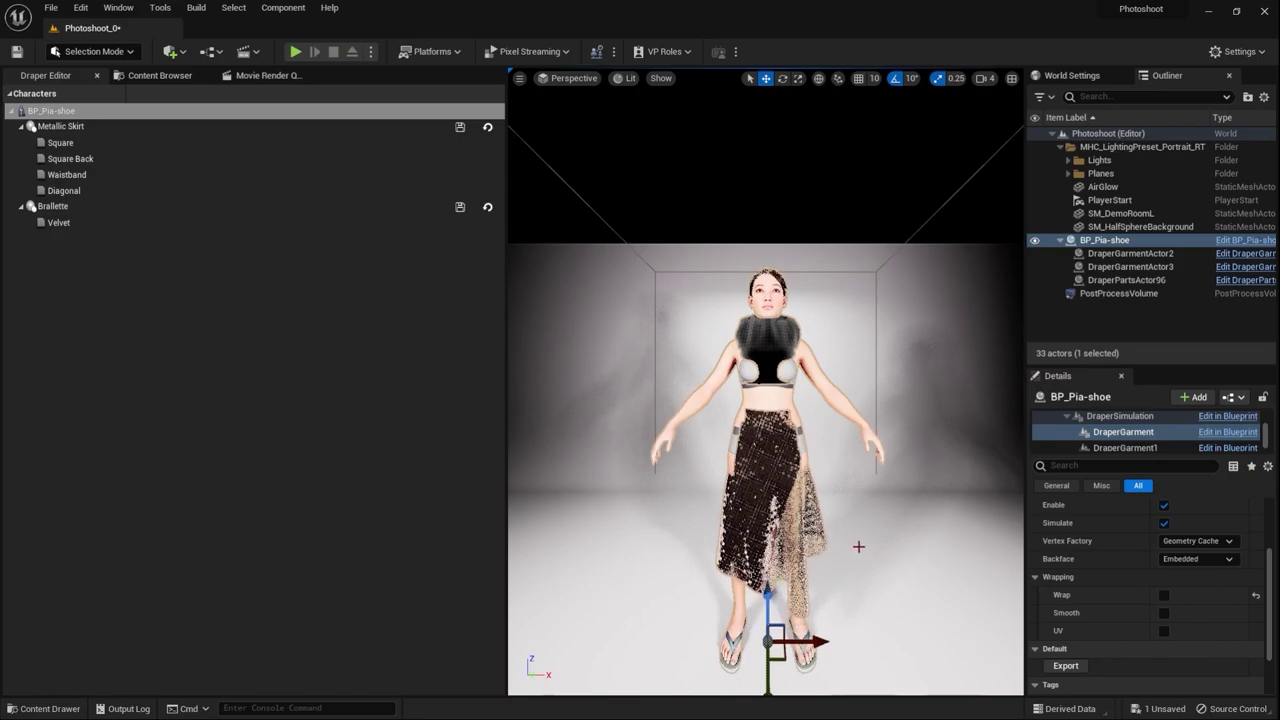
left_click(1112, 448)
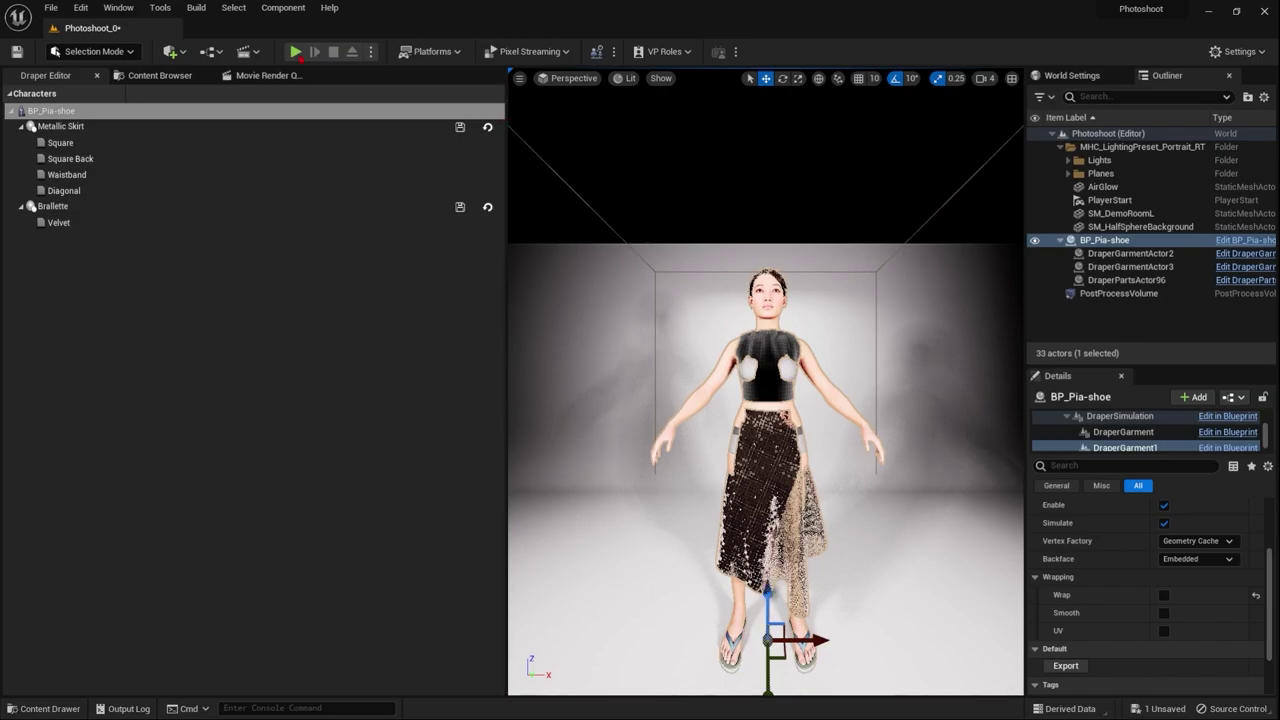
left_click(296, 51)
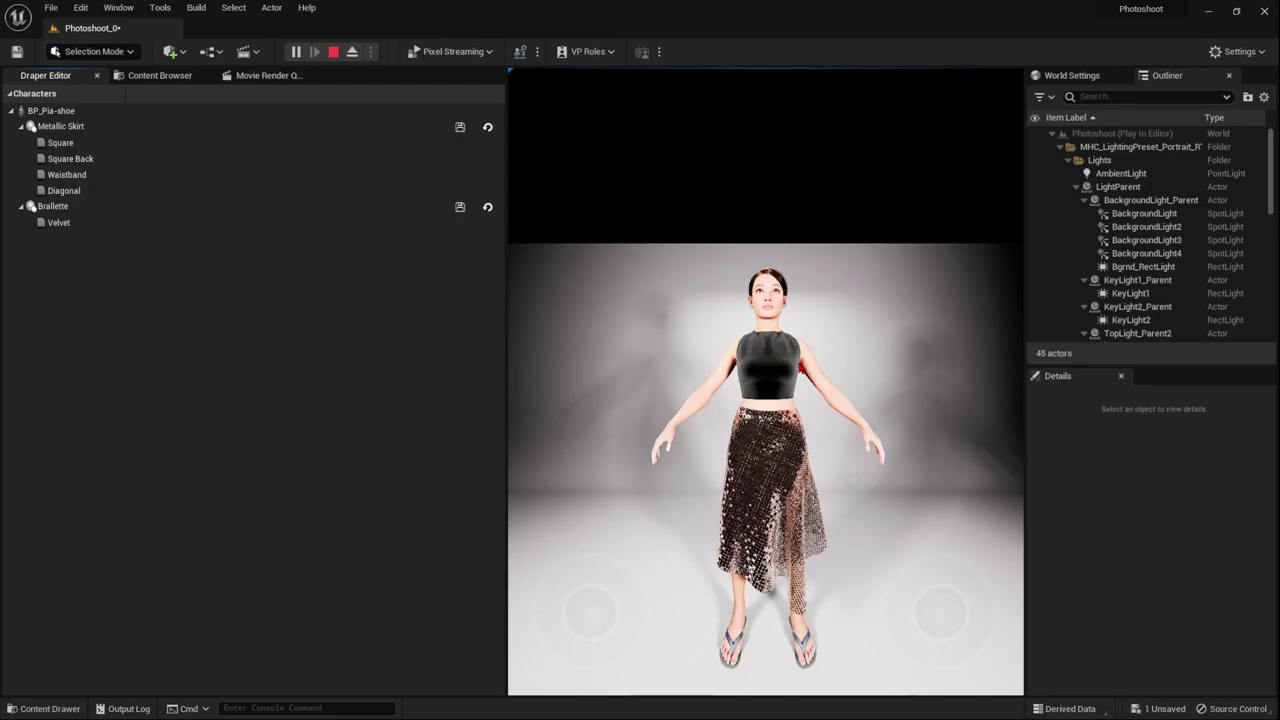
Step: Save the garment draping, stop play, enable Wrap on DraperGarment1, and play again
left_click(460, 207)
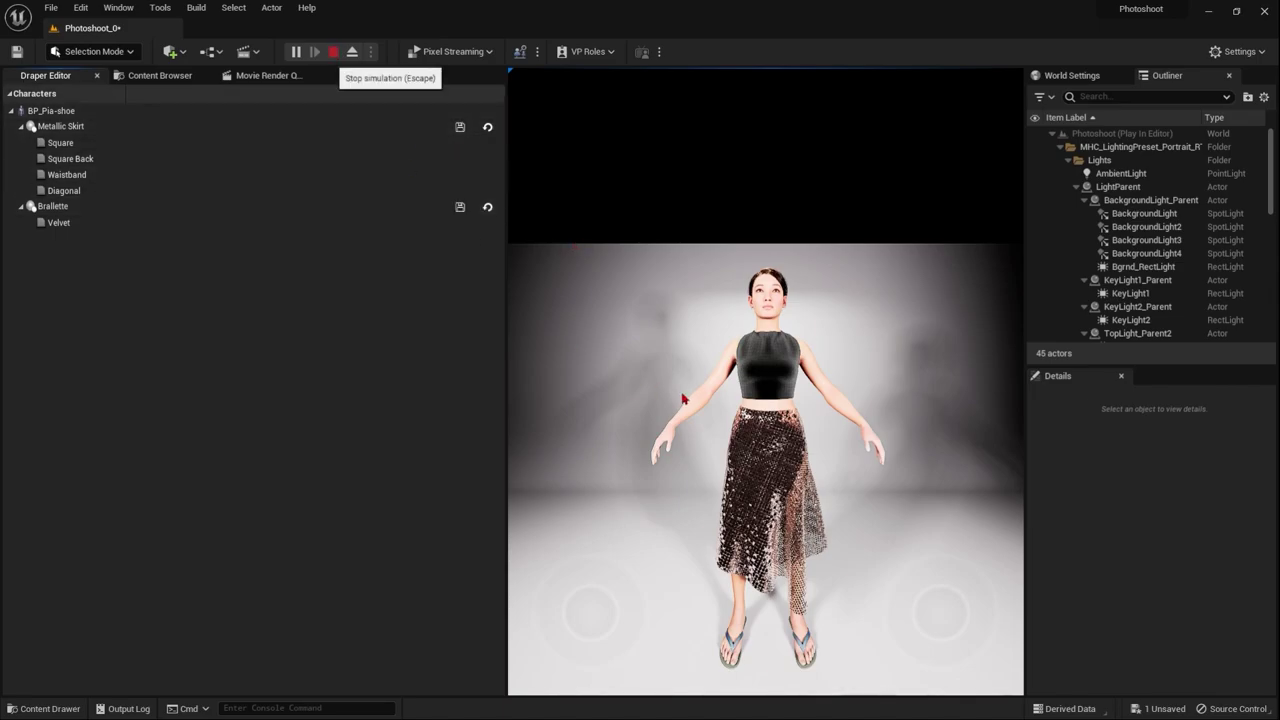
left_click(333, 52)
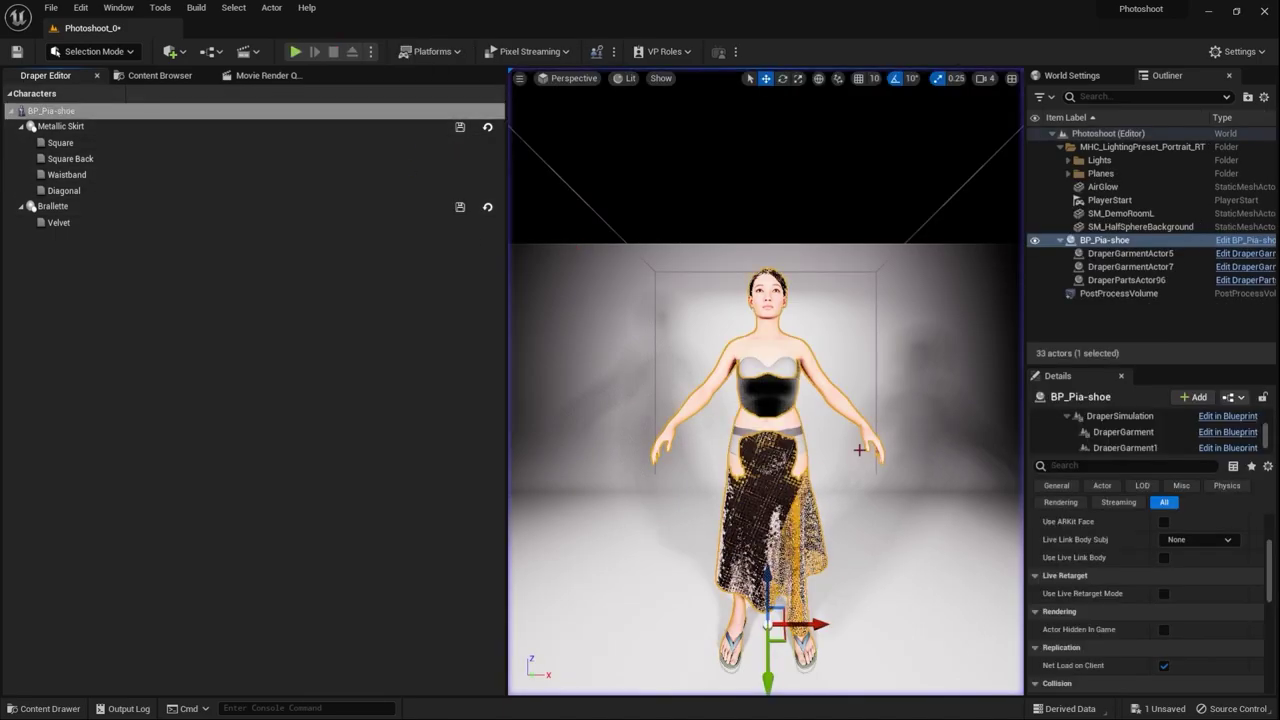
left_click(1123, 432)
left_click(1164, 595)
left_click(1102, 447)
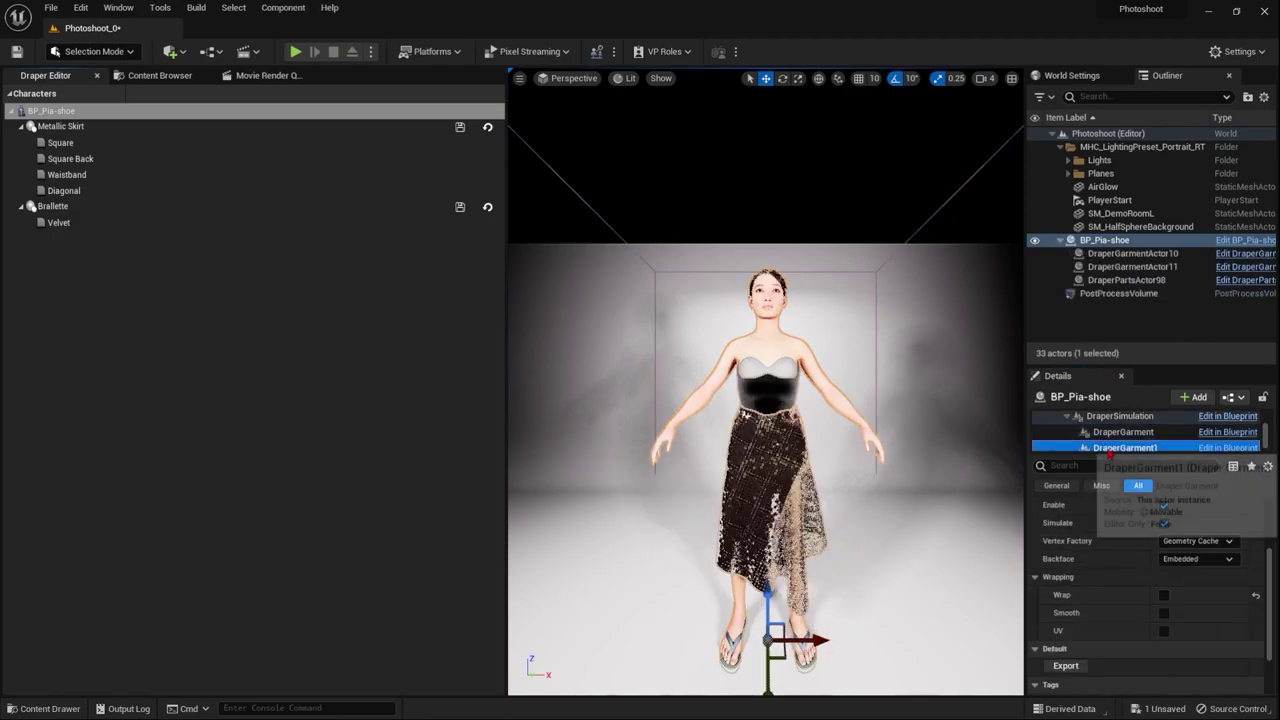
left_click(1164, 595)
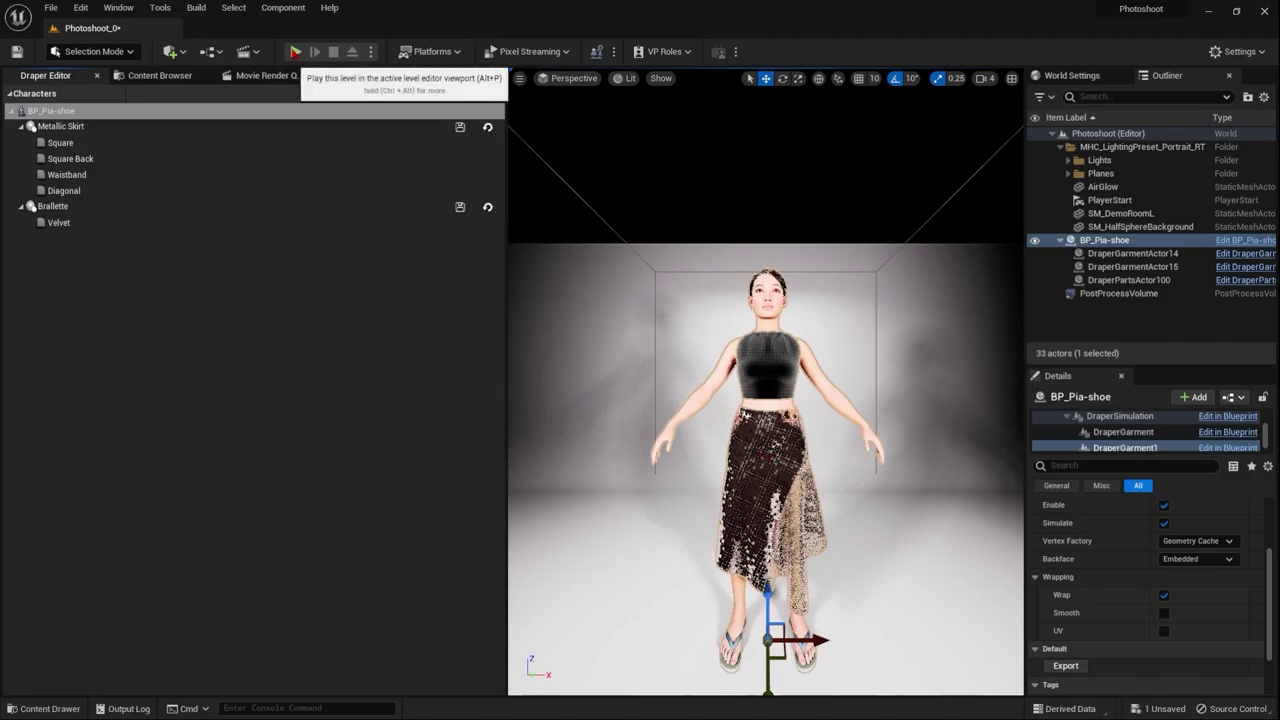
left_click(297, 52)
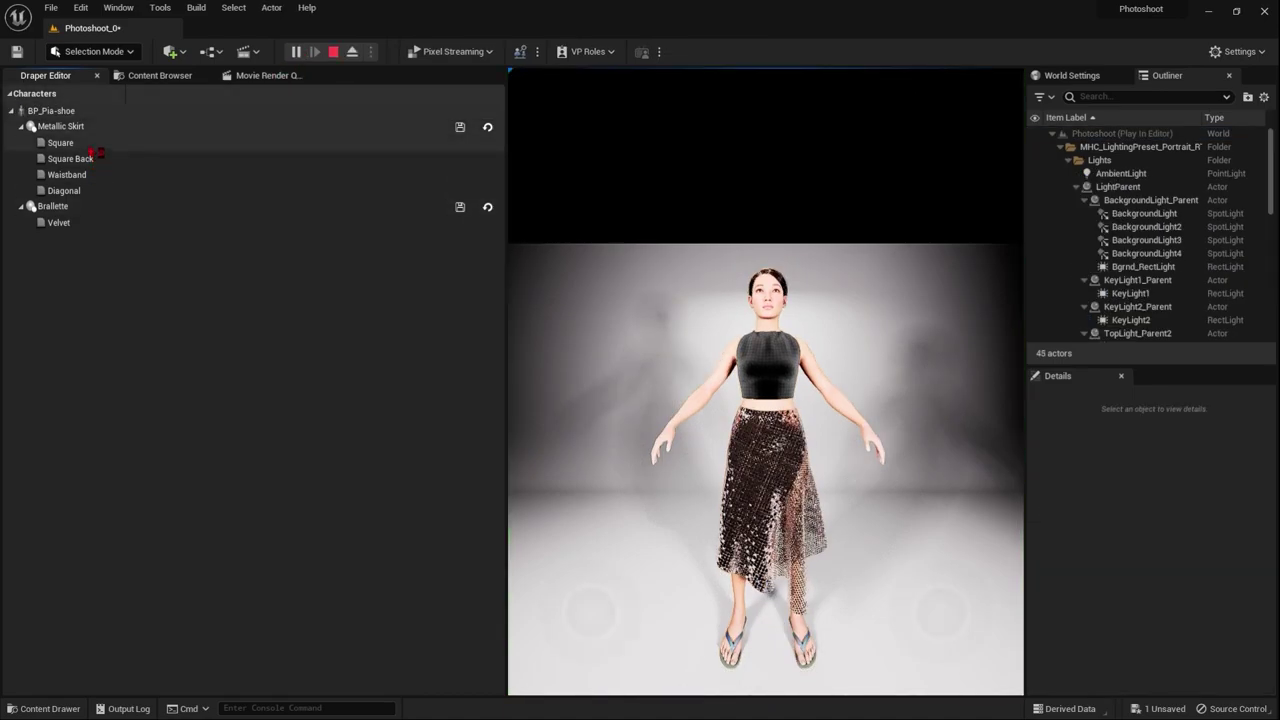
Step: Set the Waistband binding Tolerance to 0, then to 10 mm, so the skirt re-drapes
left_click(95, 174)
scroll(165, 492, "down", 3)
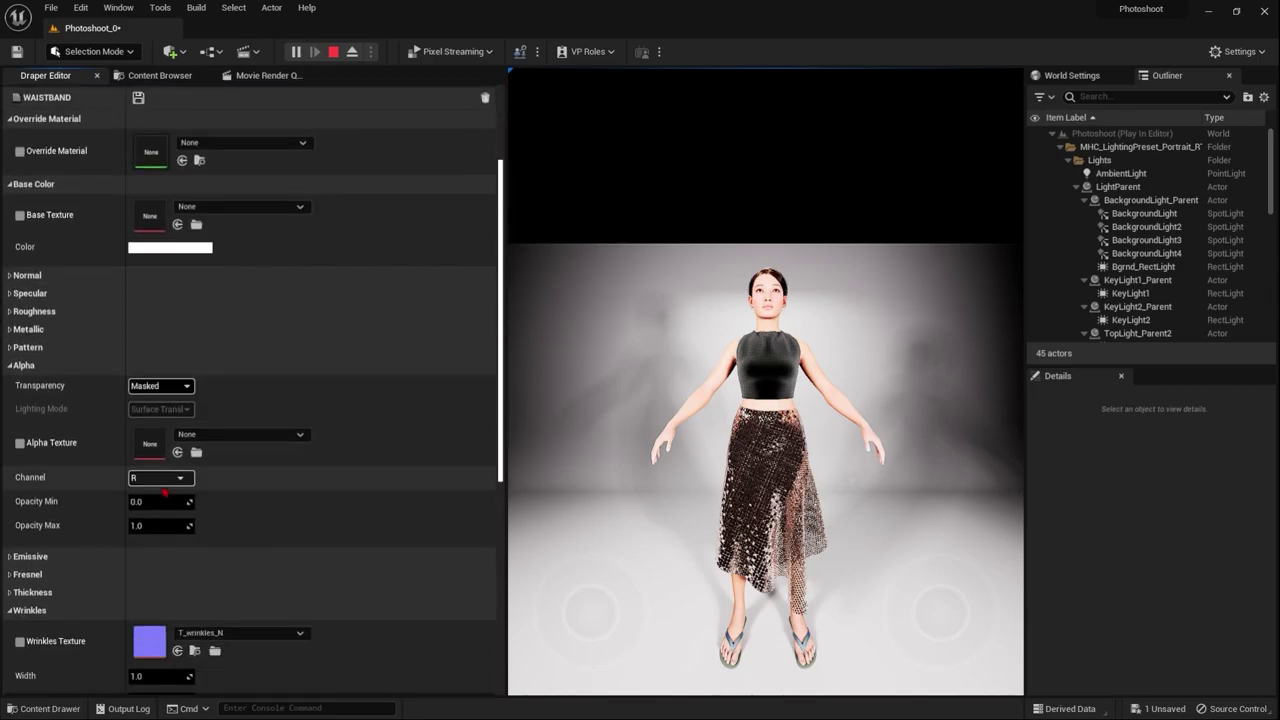
scroll(165, 492, "down", 8)
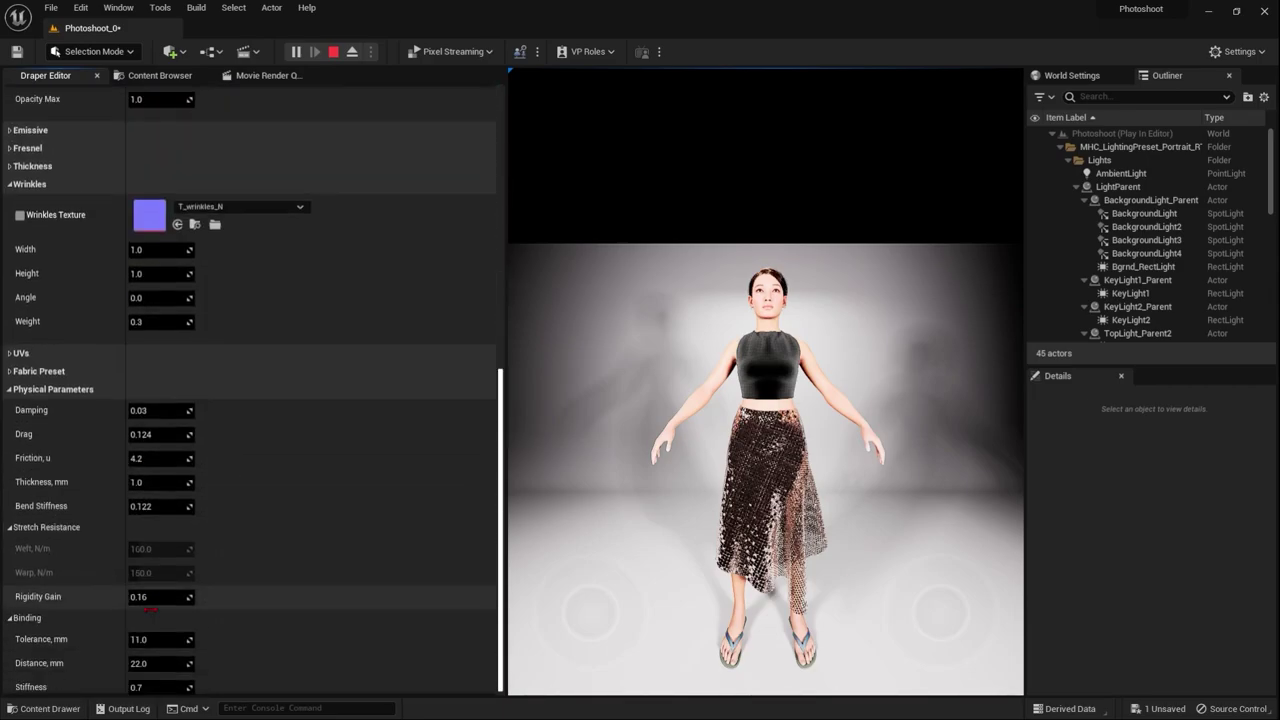
left_click(162, 635)
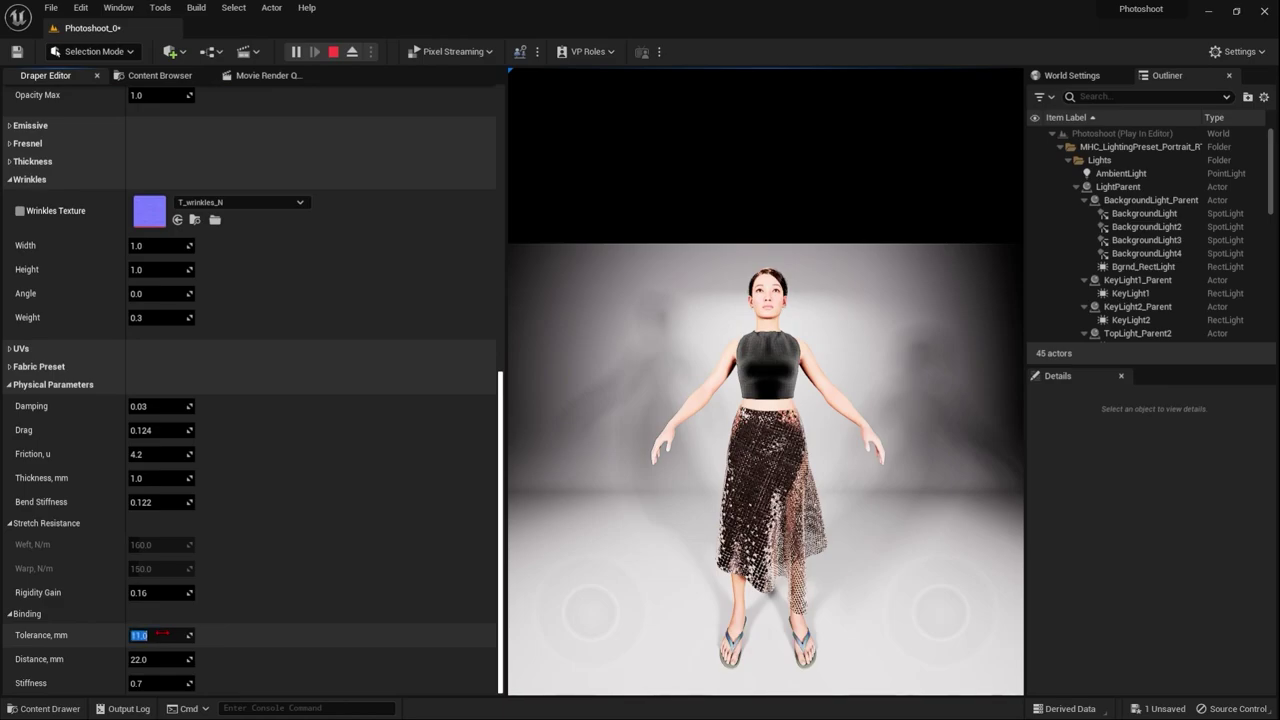
type("0")
key("Return")
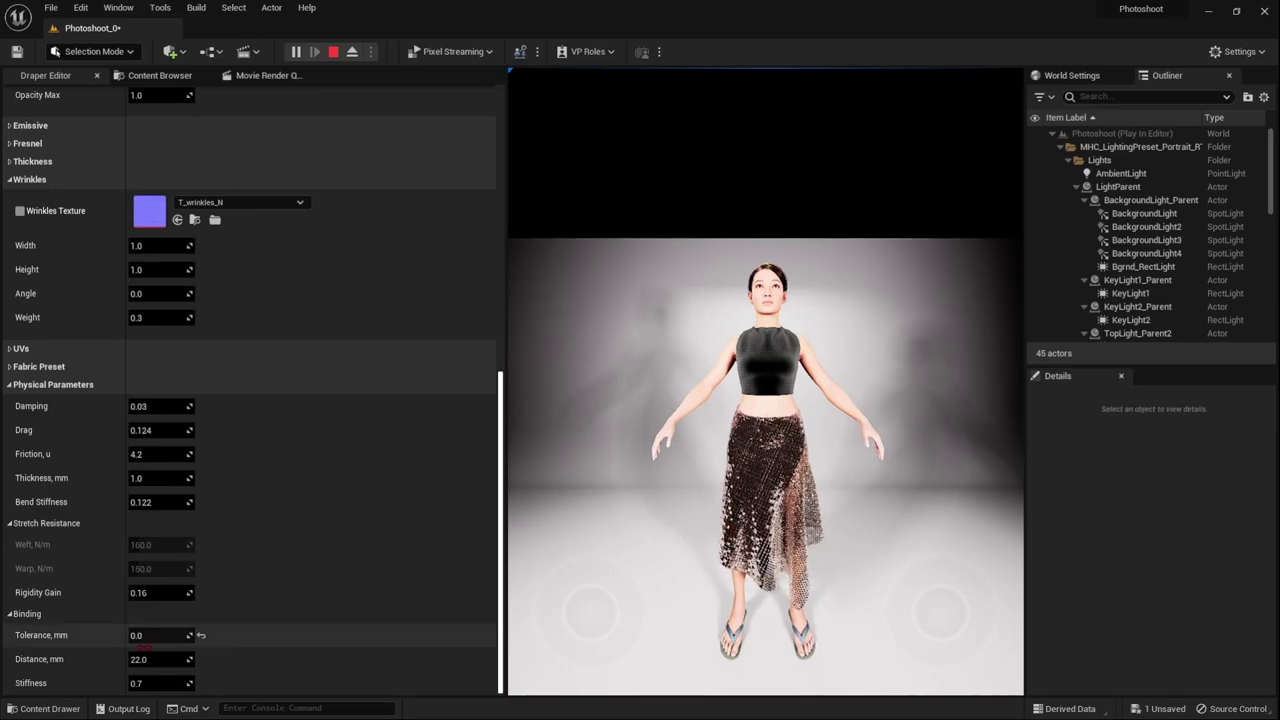
left_click(140, 635)
type("10")
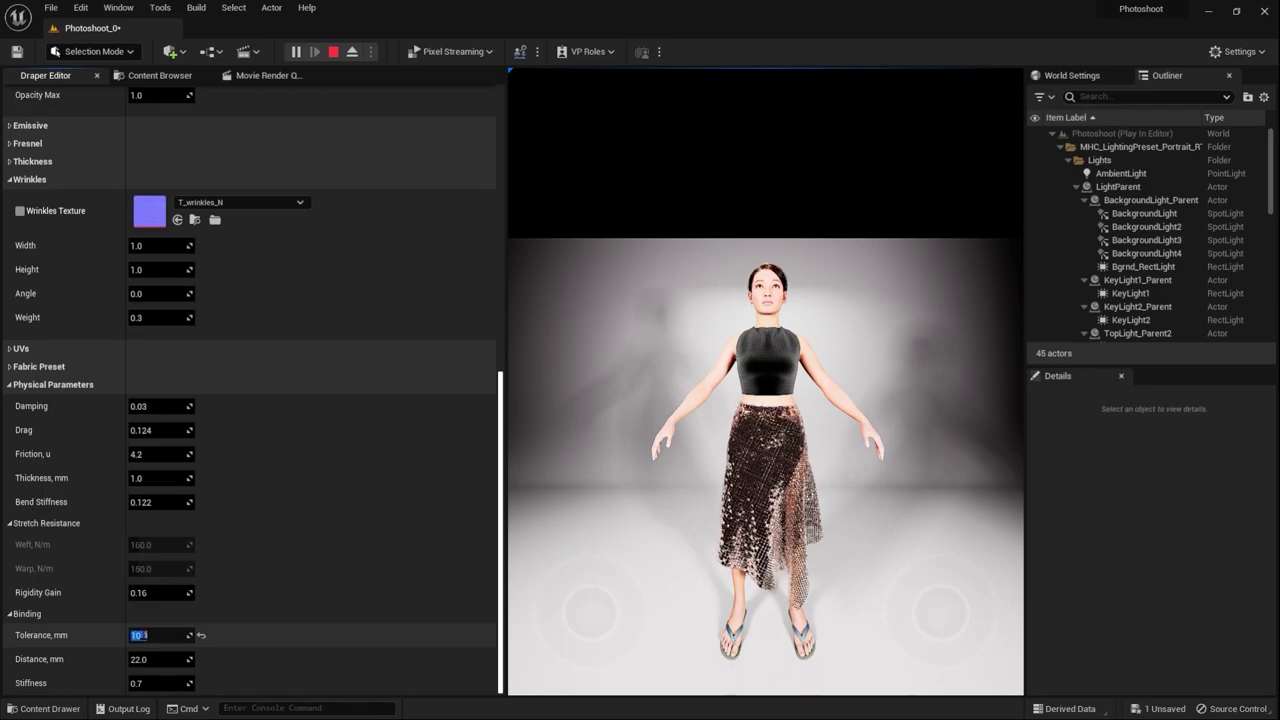
key("Return")
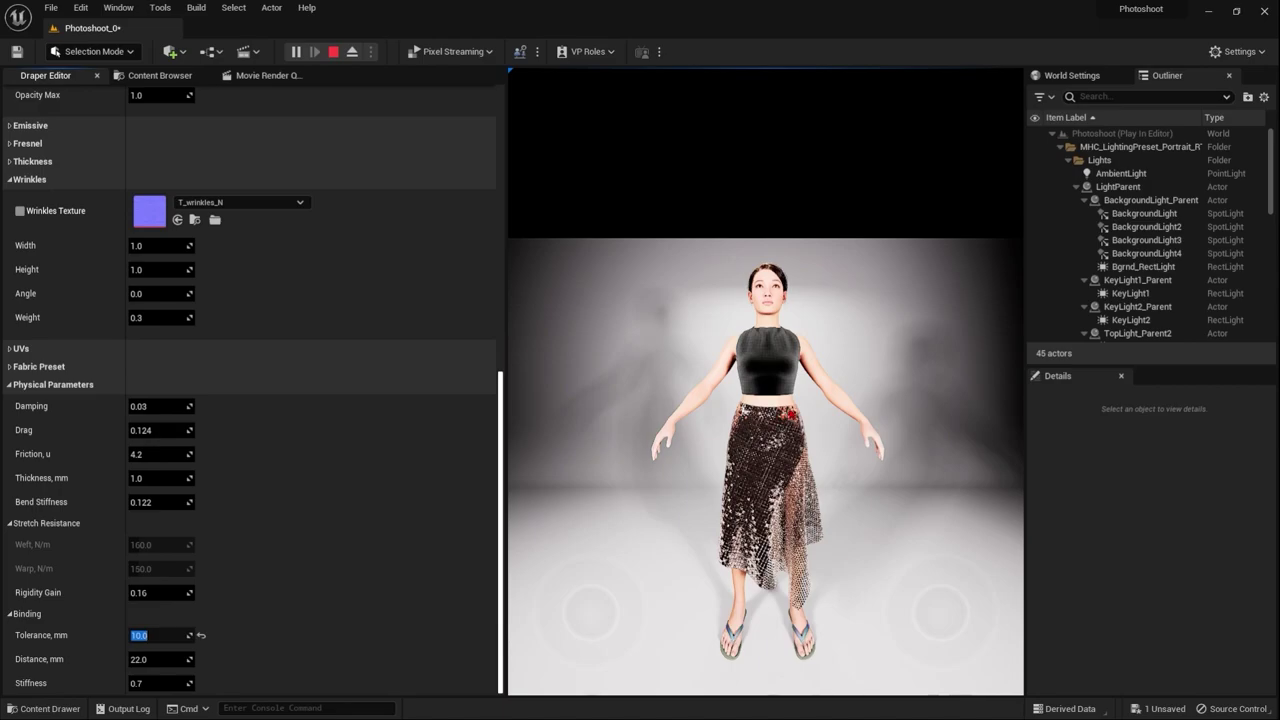
left_click(932, 518)
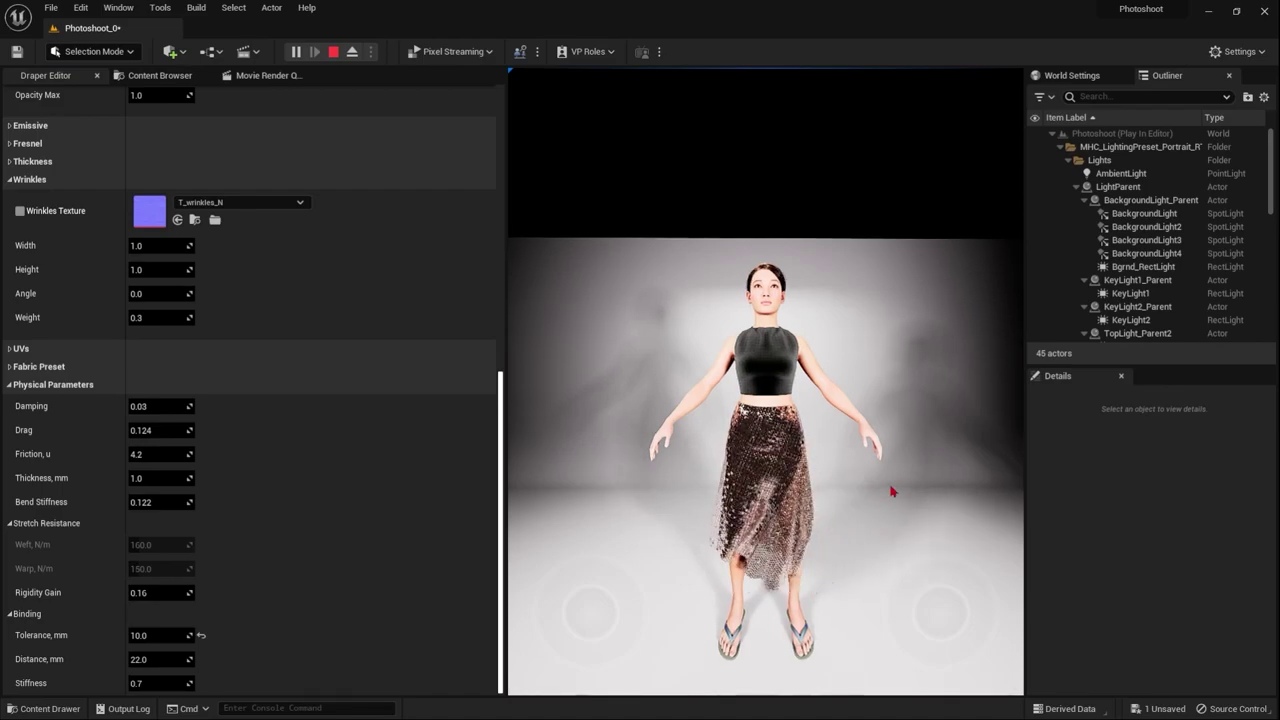
Step: Stop play, add a Draper Interaction component to BP_Pia-shoe, and set its Grip to Soft
left_click(334, 52)
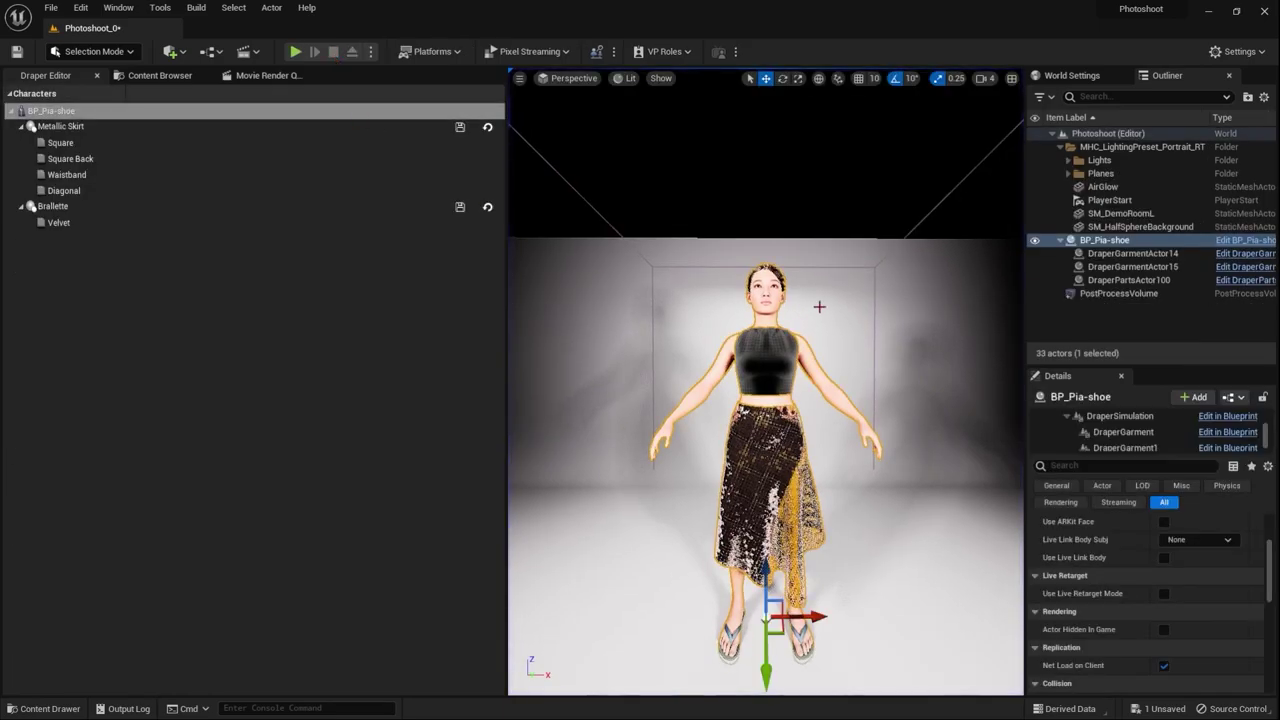
left_click(1118, 416)
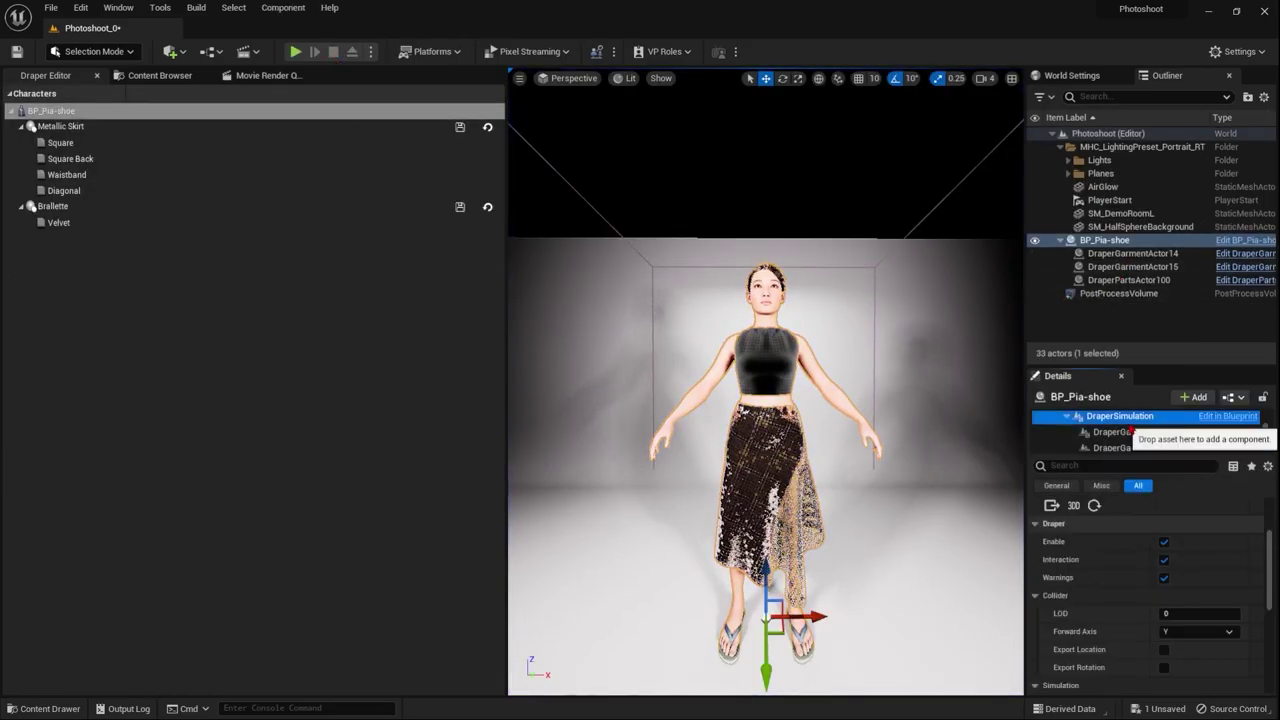
left_click(1192, 397)
type("dr")
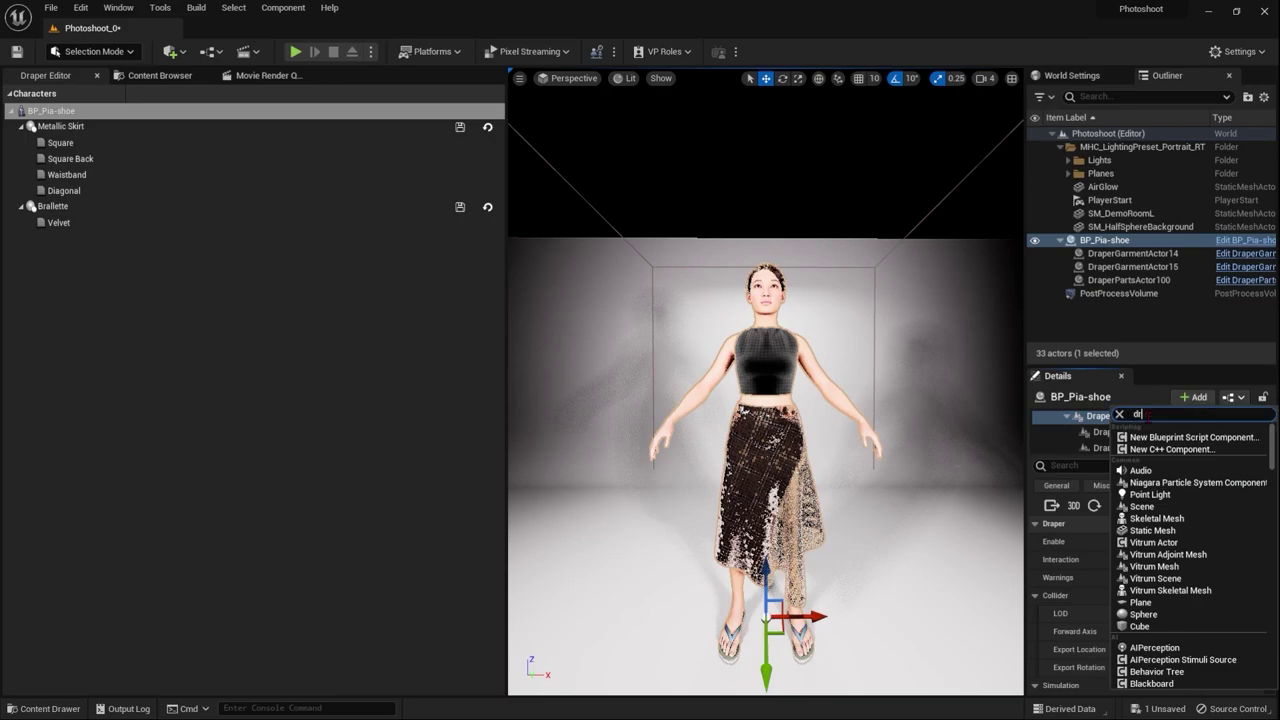
type("aper")
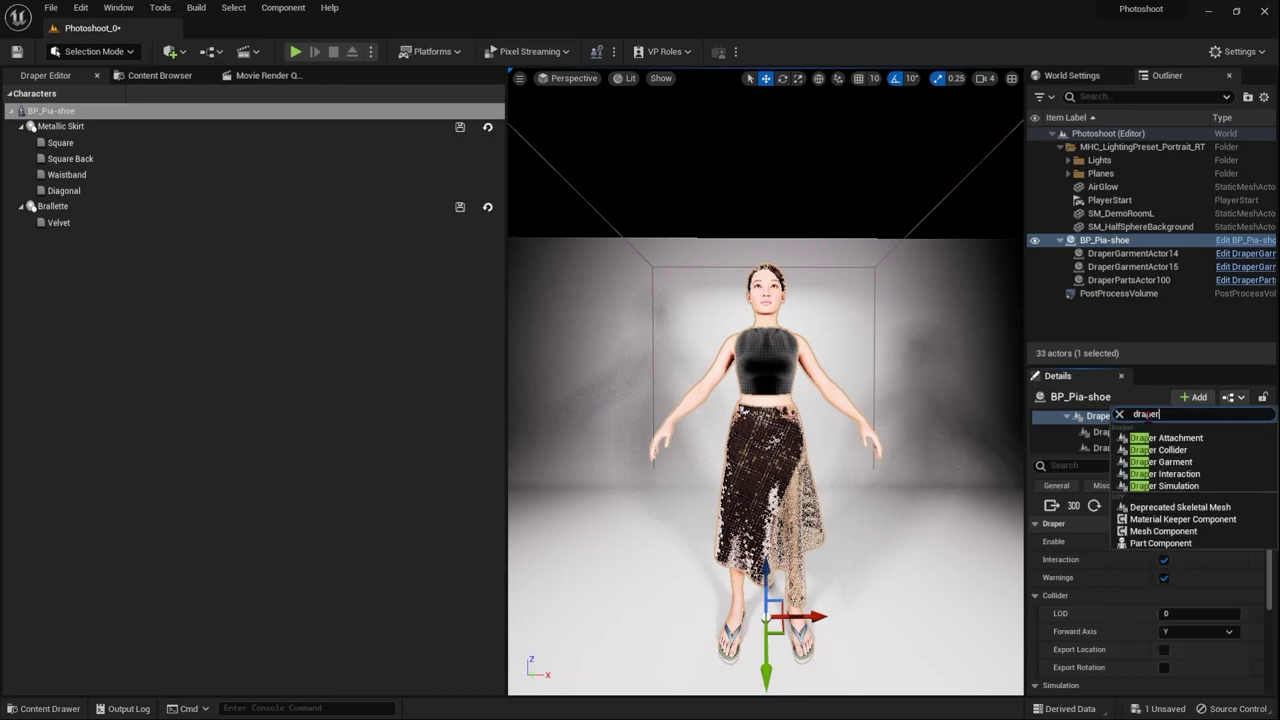
left_click(1205, 474)
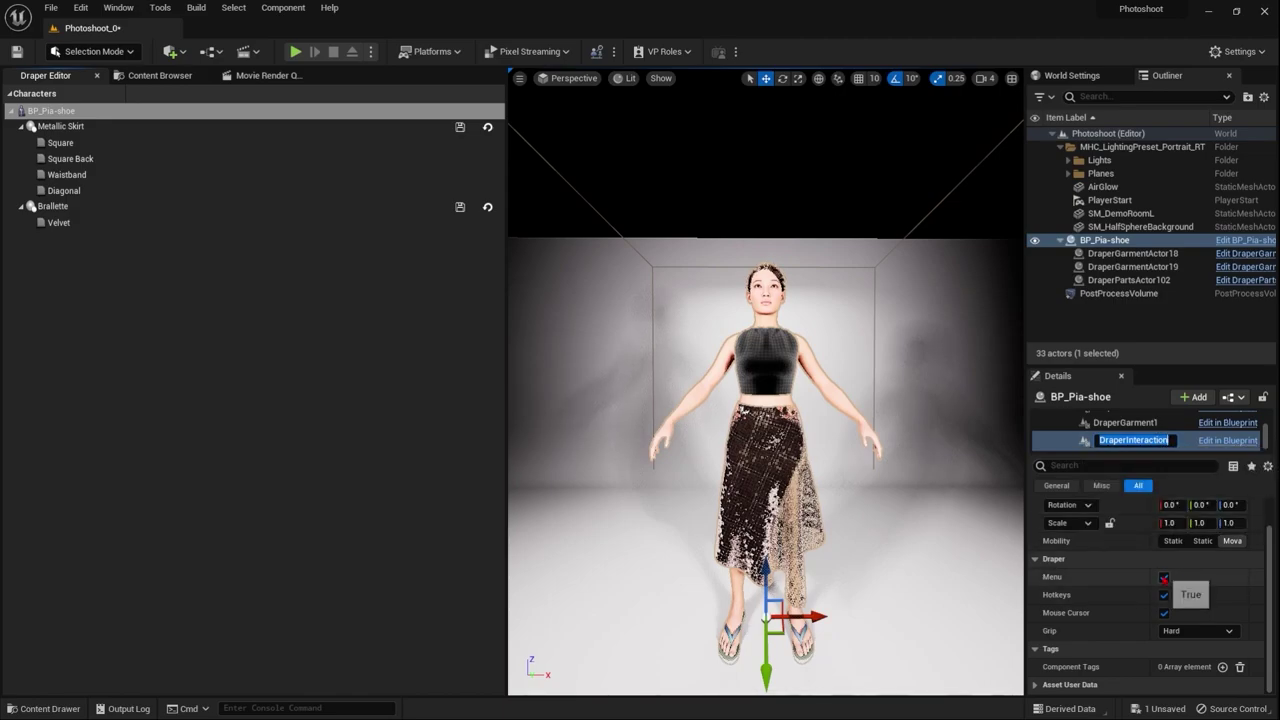
key("Return")
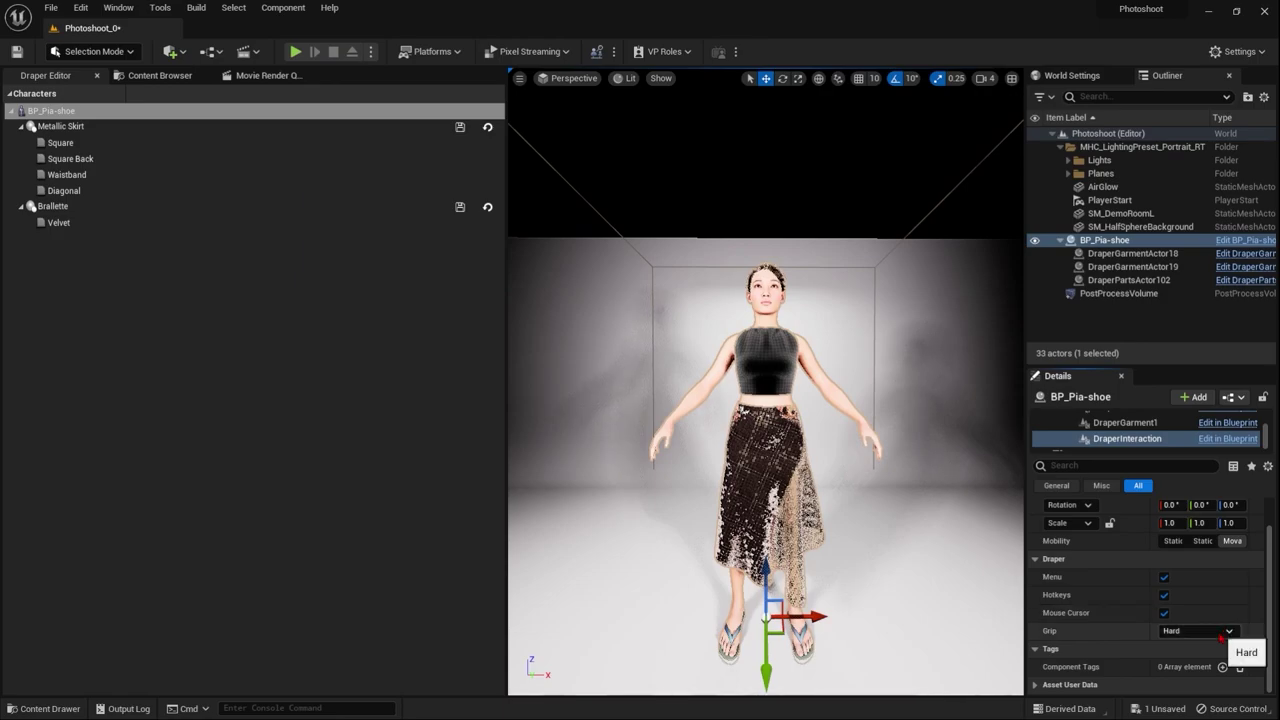
left_click(1221, 632)
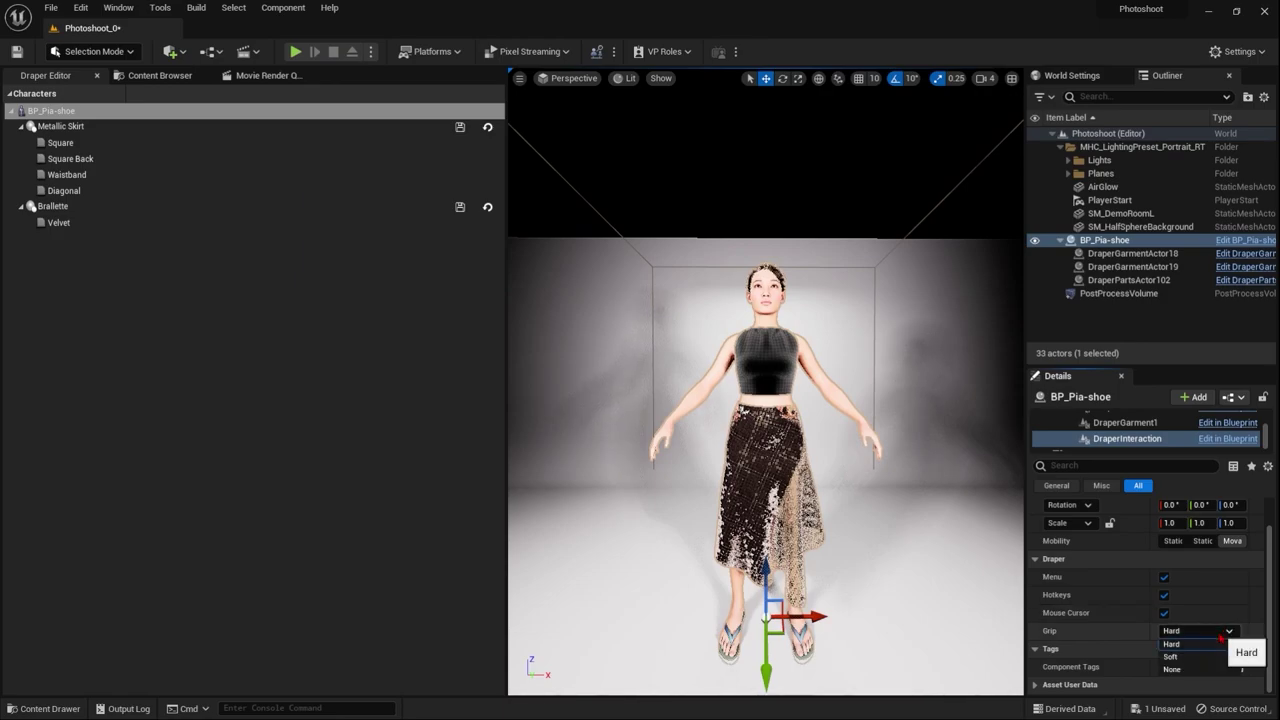
left_click(1181, 647)
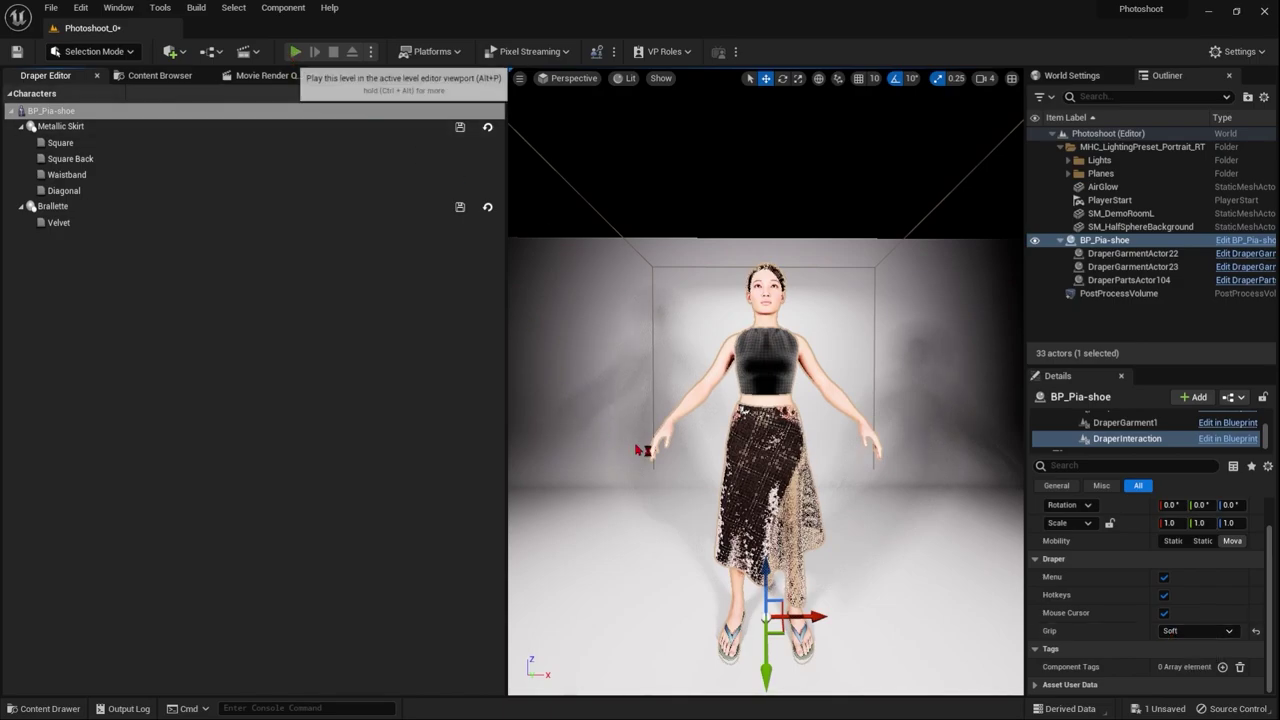
Step: Play the level in the editor to test the soft grip on Pia's sequined skirt
key("alt+p")
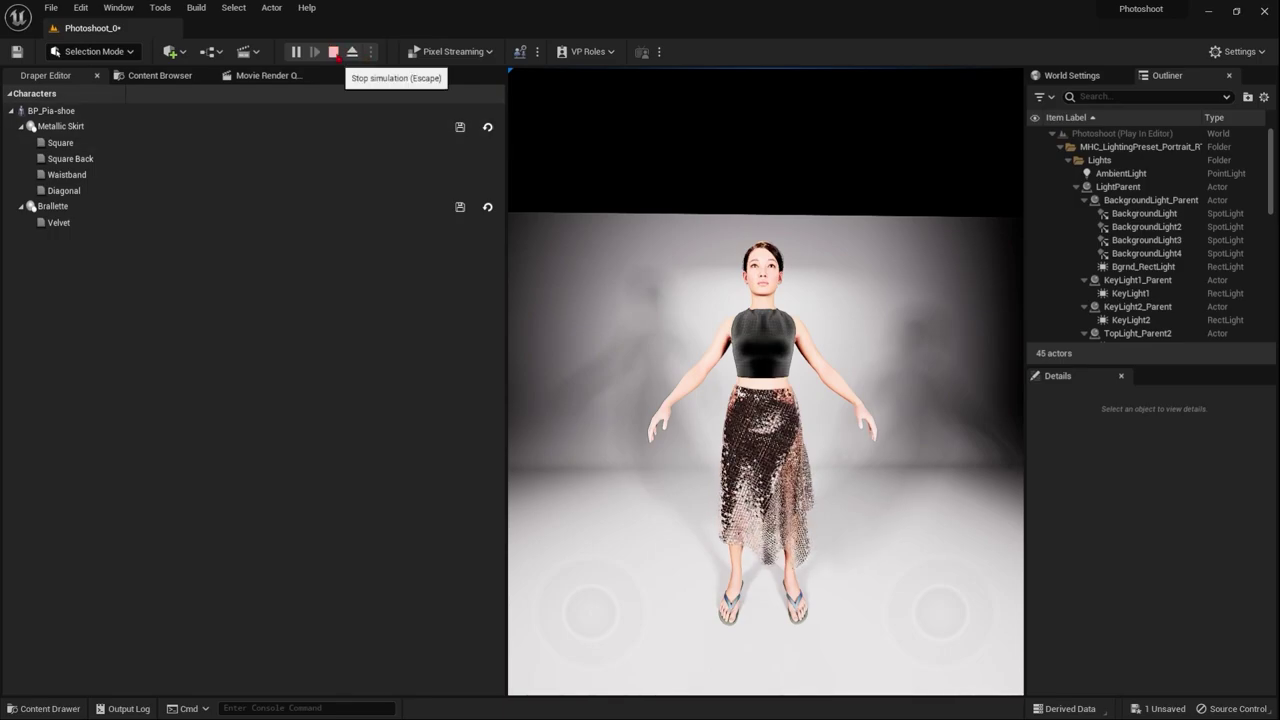
Step: Stop the play session and inspect the DraperInteraction component's Soft grip settings
key("Escape")
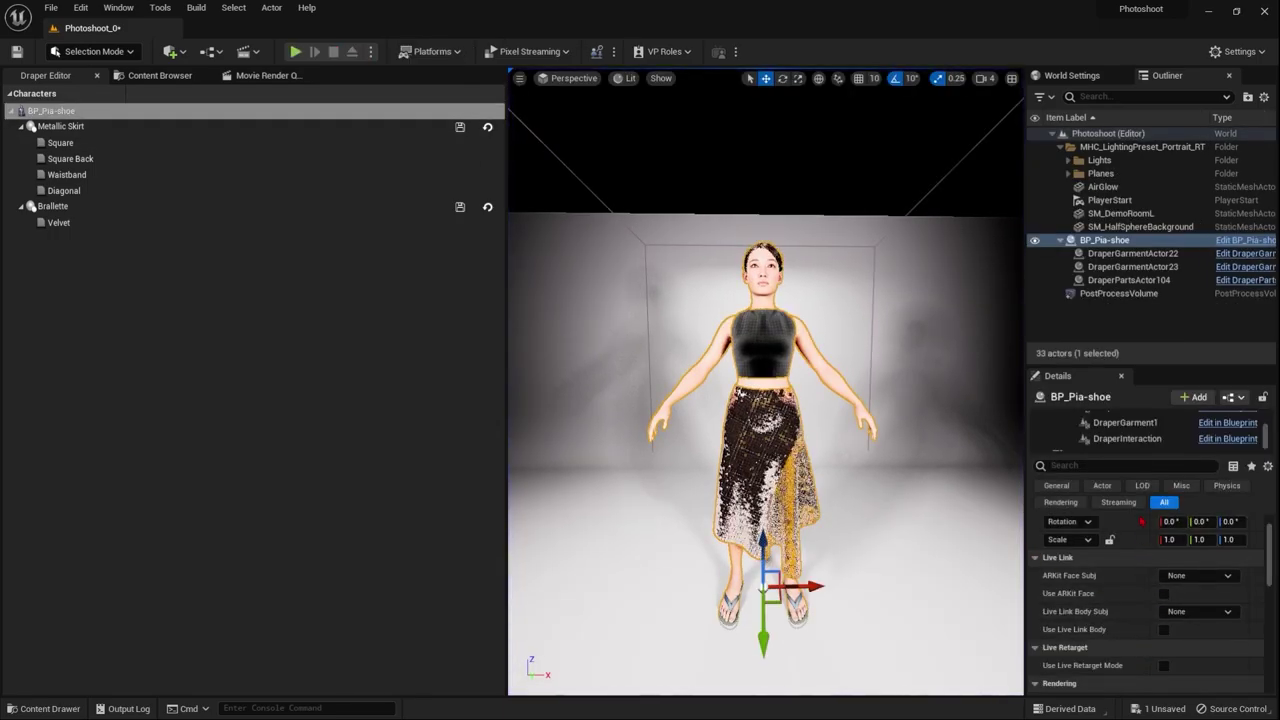
left_click(1133, 439)
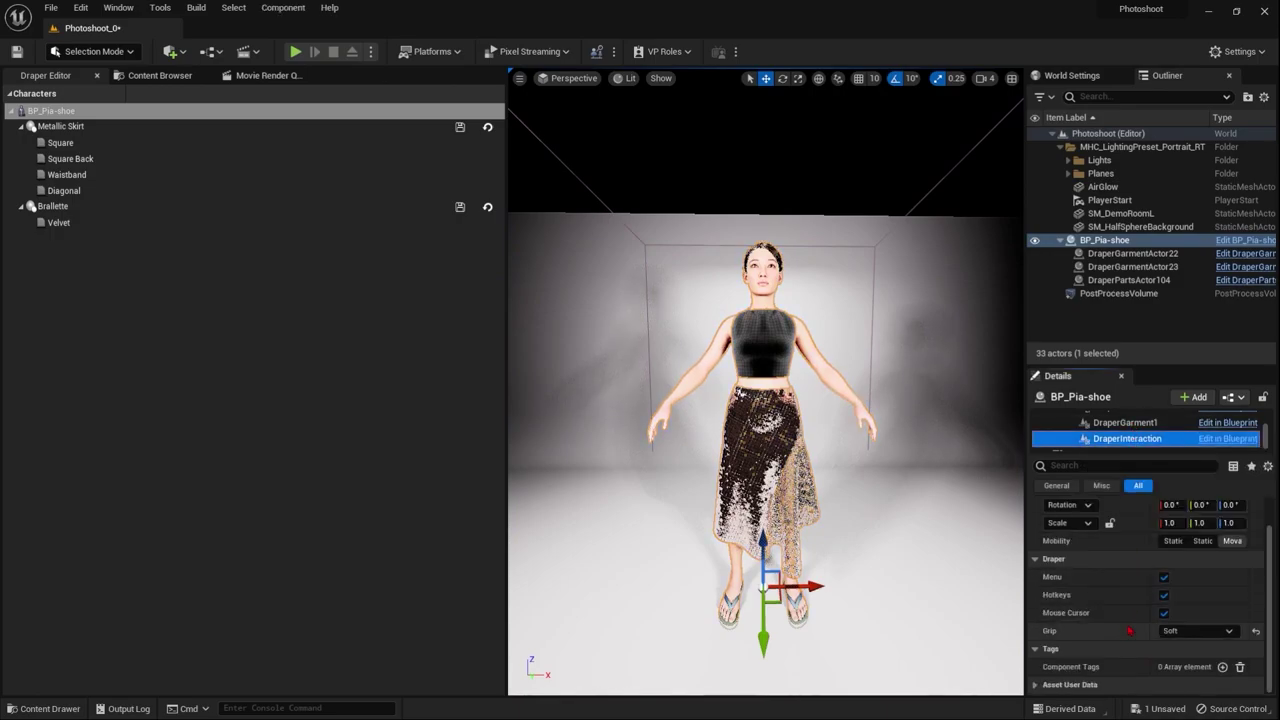